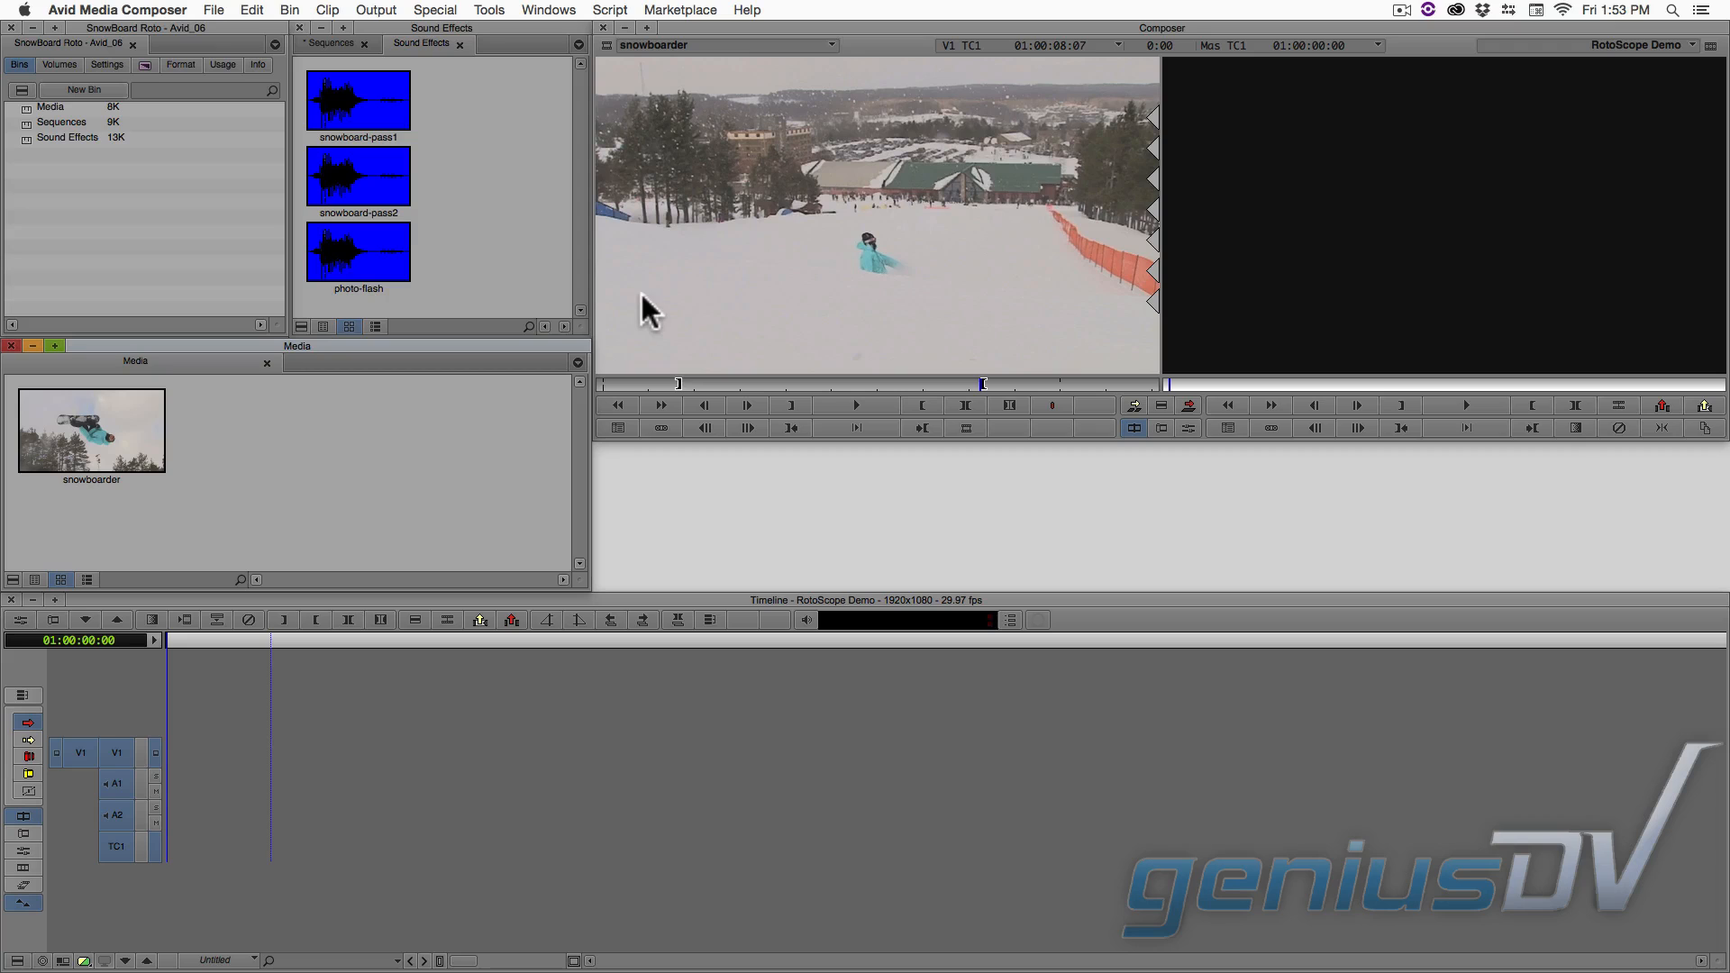
Edit the snowboarder clip into the RotoScope Demo timeline and add two new video tracks above it.
drag(796, 240, 394, 819)
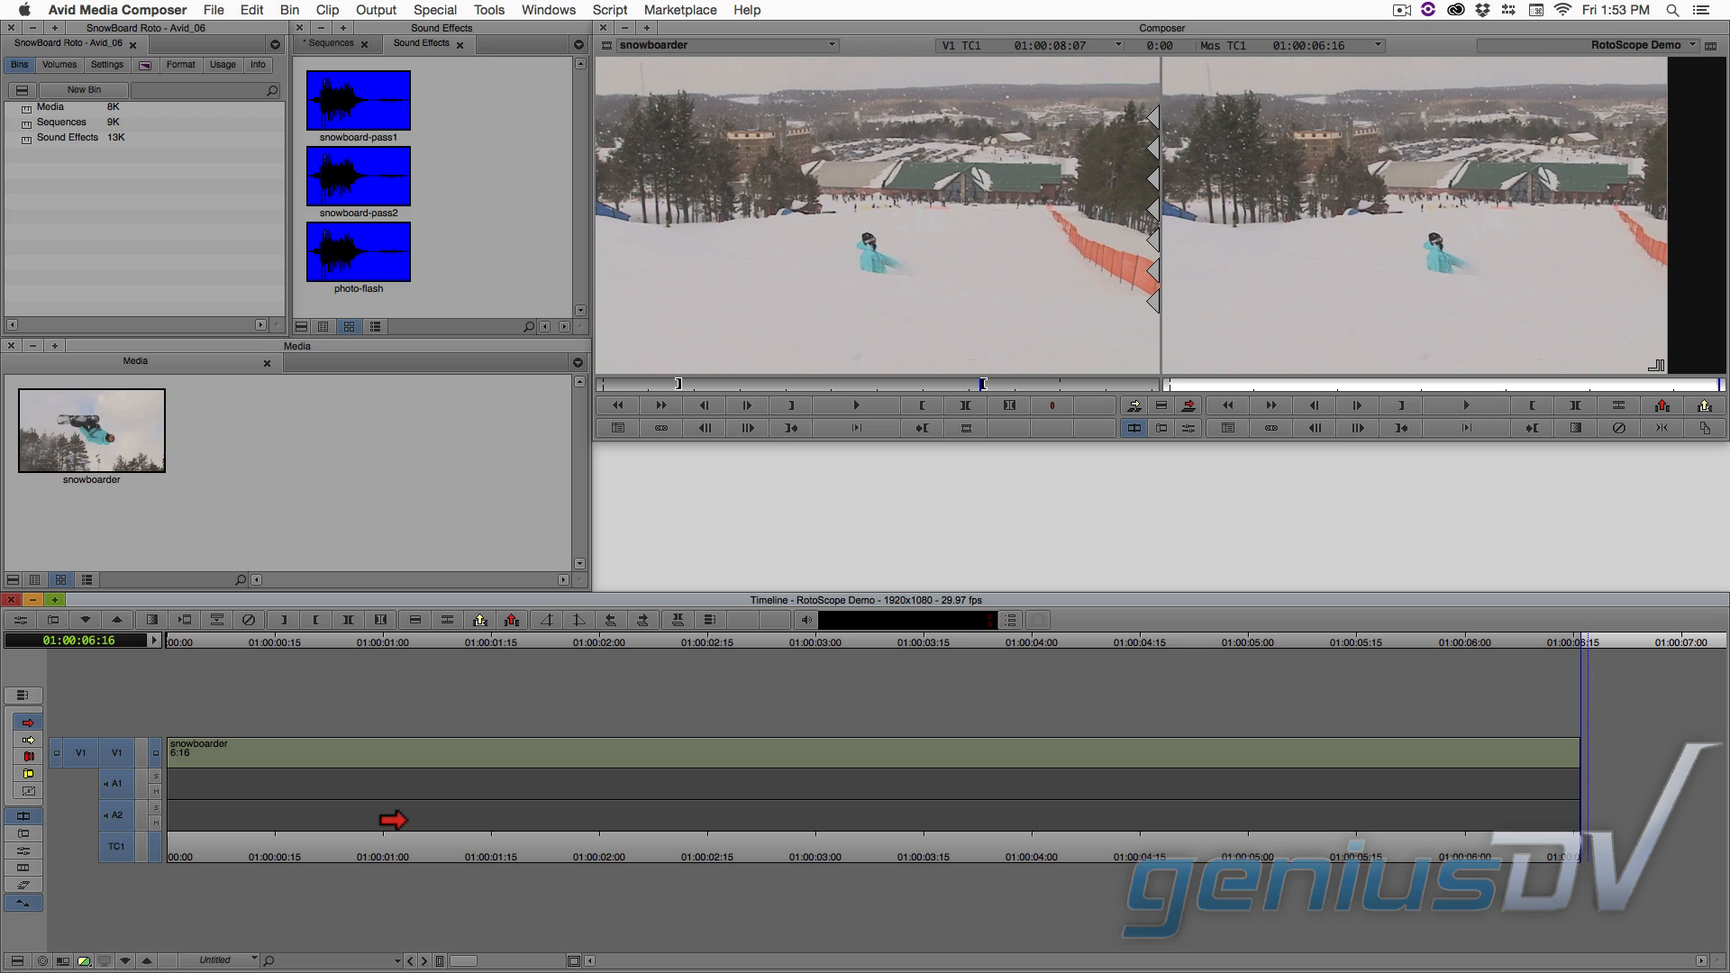
key(super+y)
key(super+y)
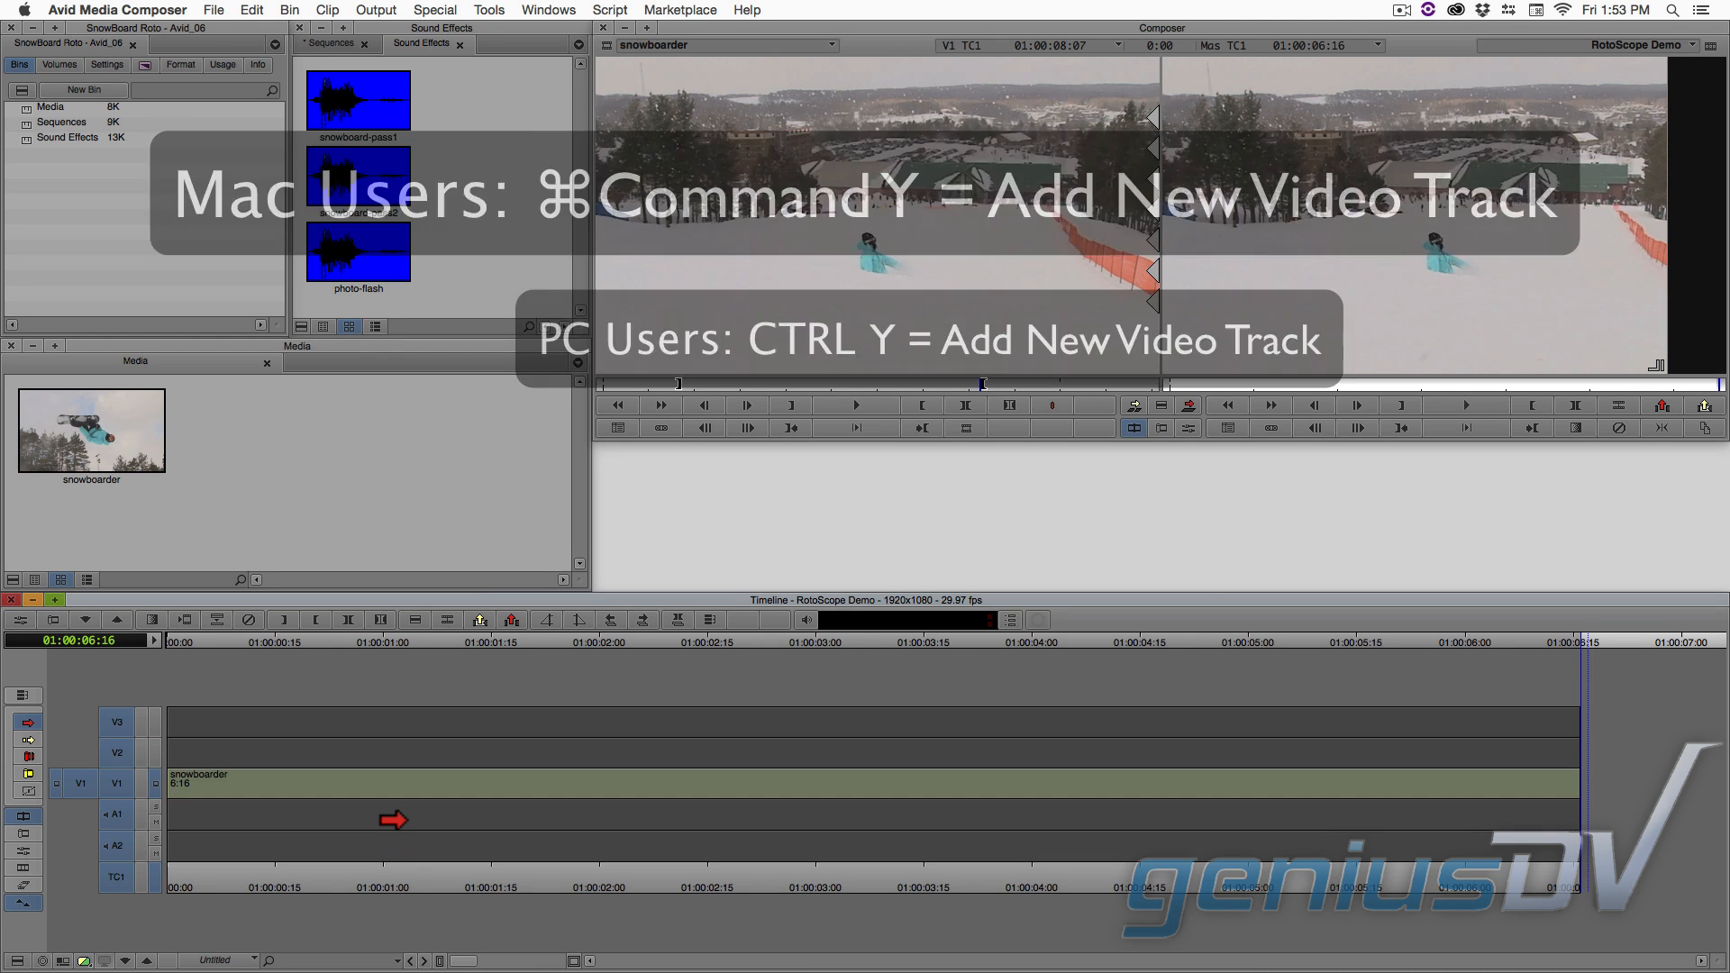
Split the snowboarder clip on V1 at 01:00:02:15 and at 01:00:03:23.
drag(432, 656, 711, 645)
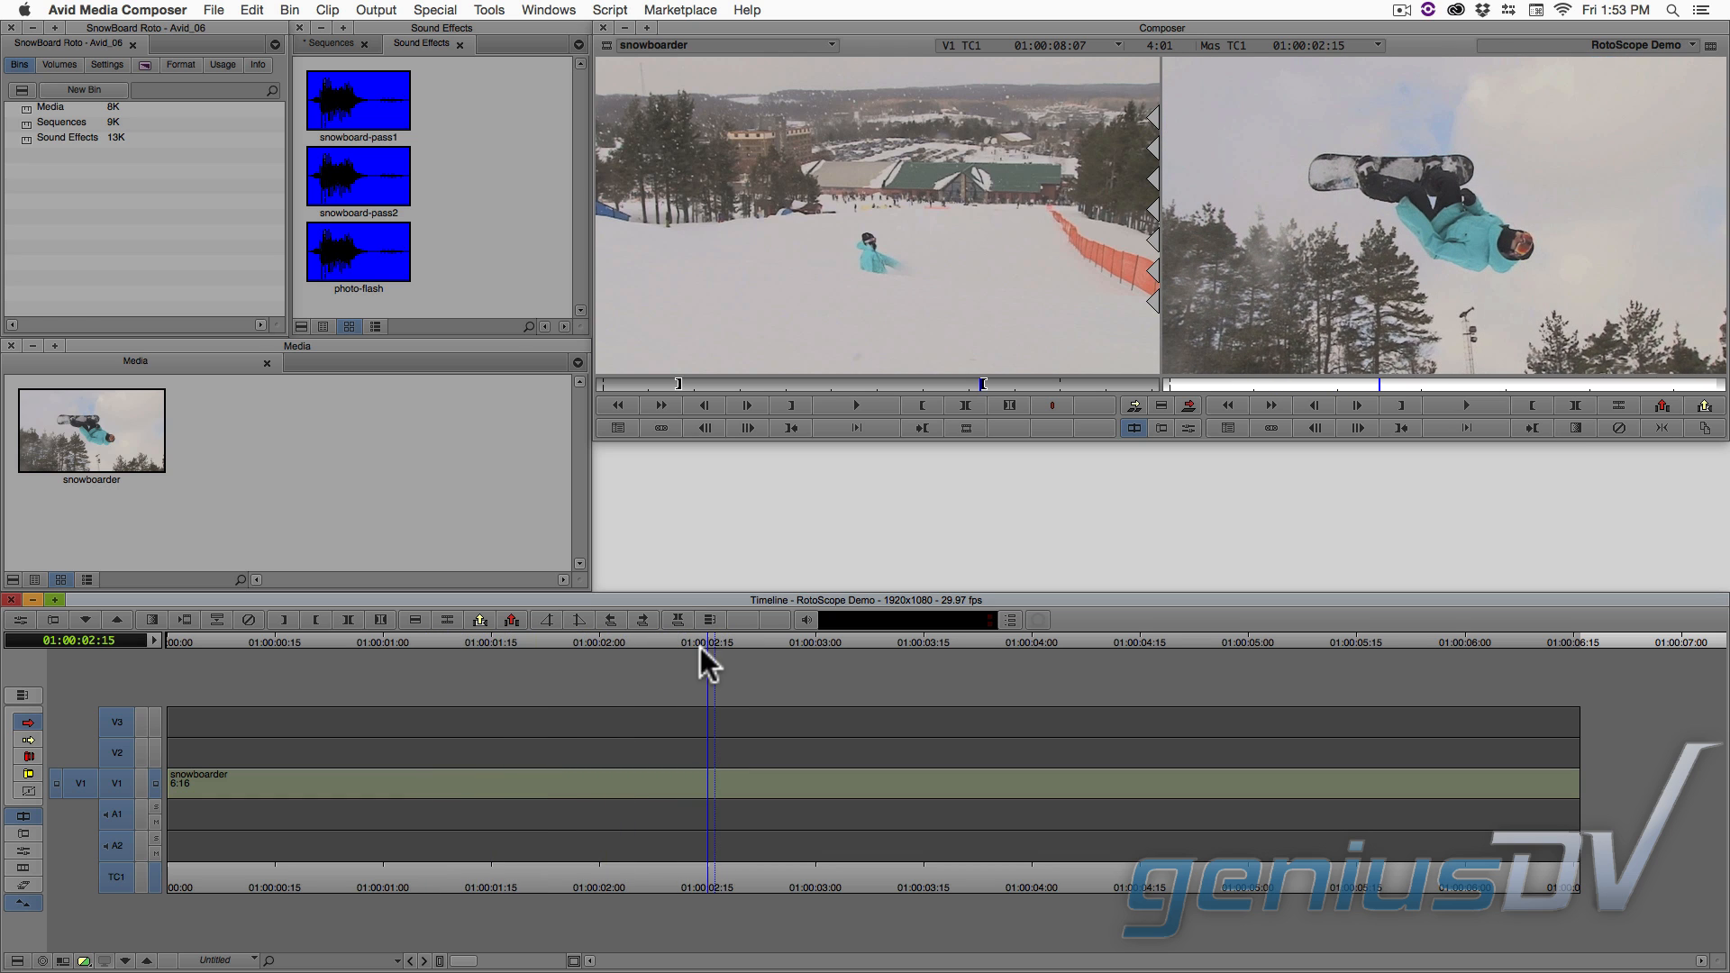
click(443, 620)
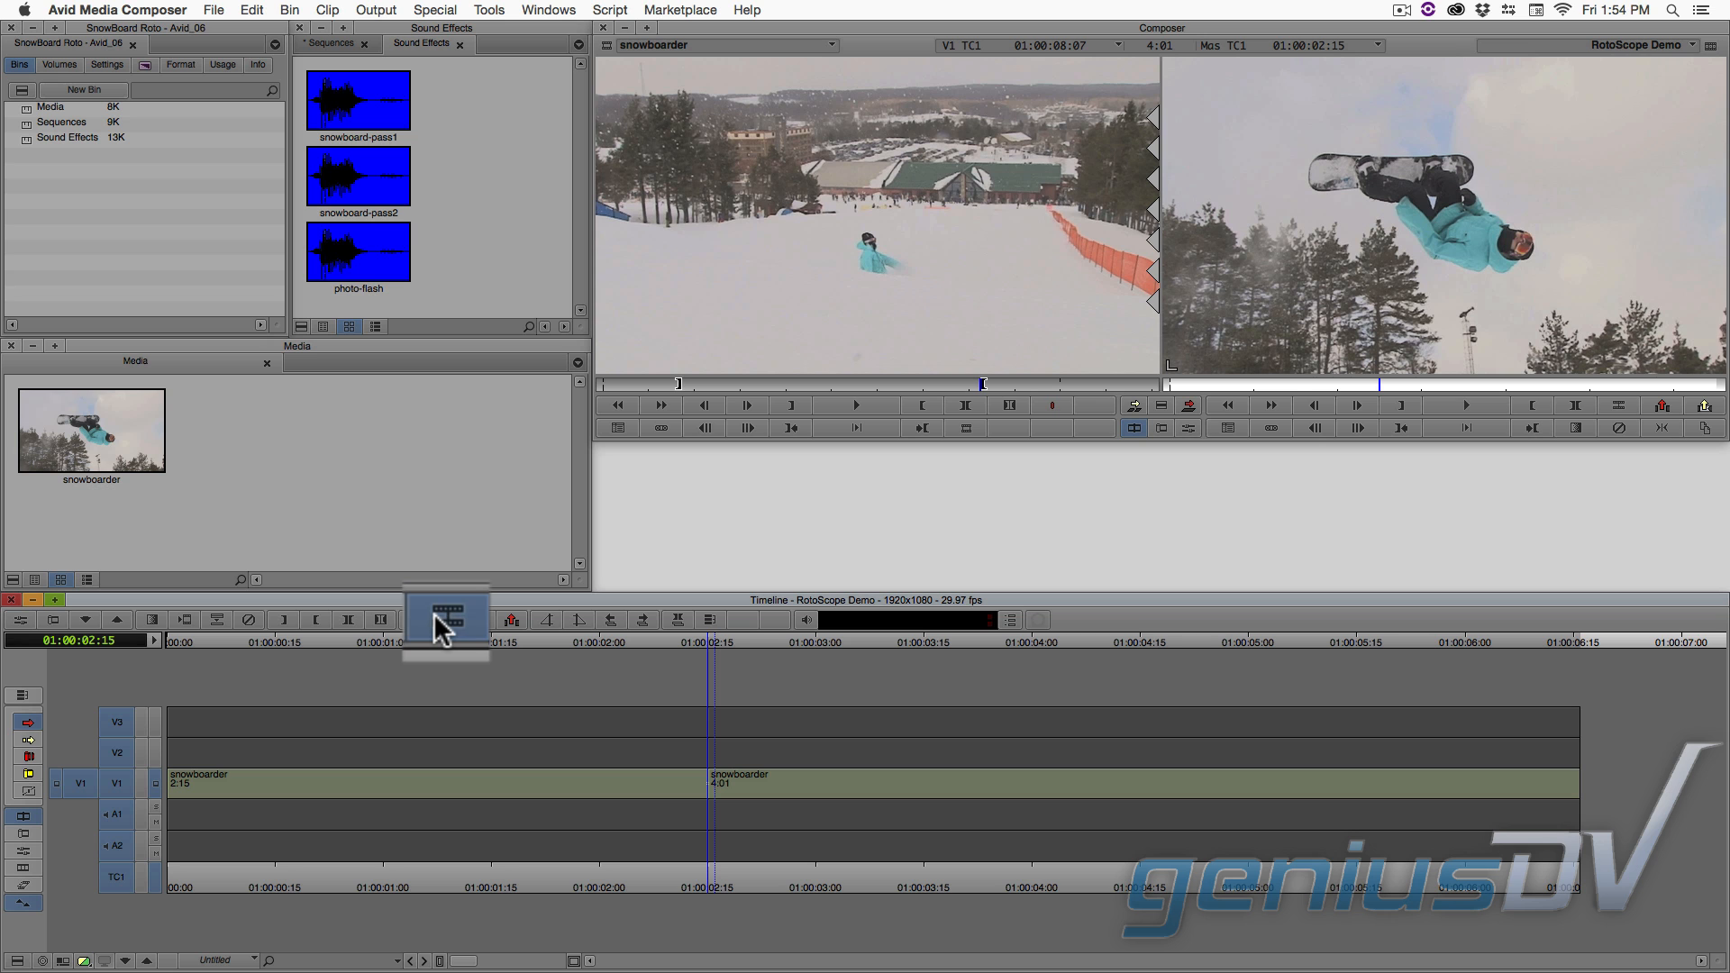
drag(714, 643, 982, 643)
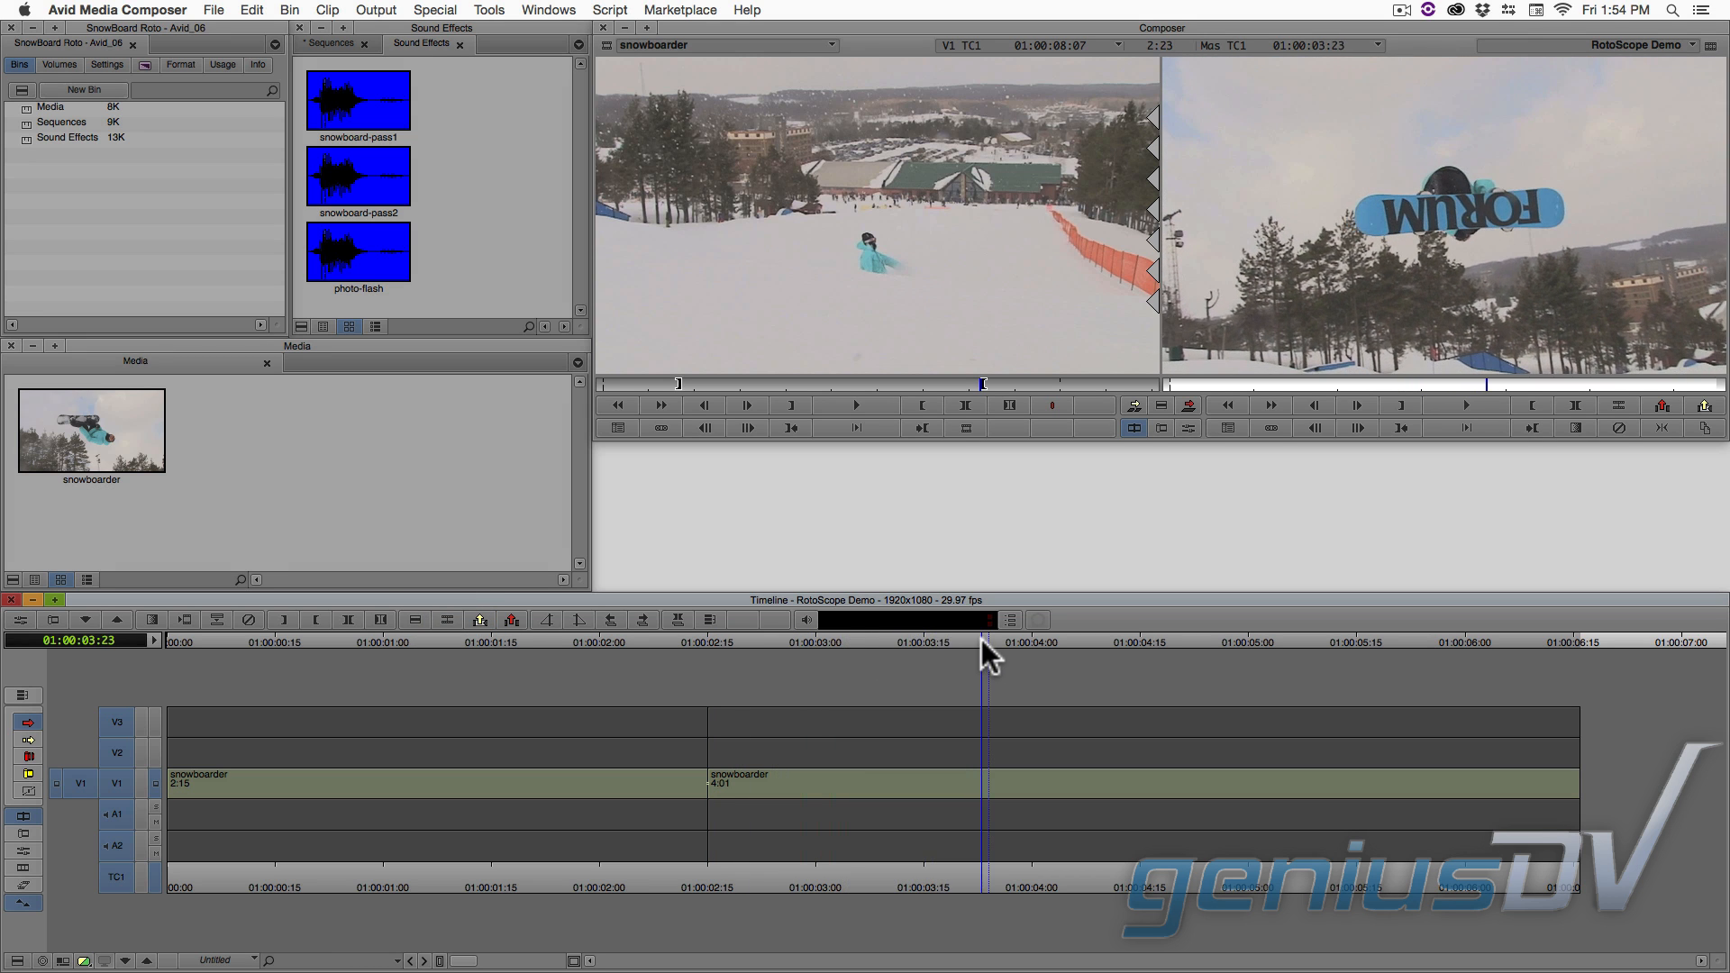
click(447, 620)
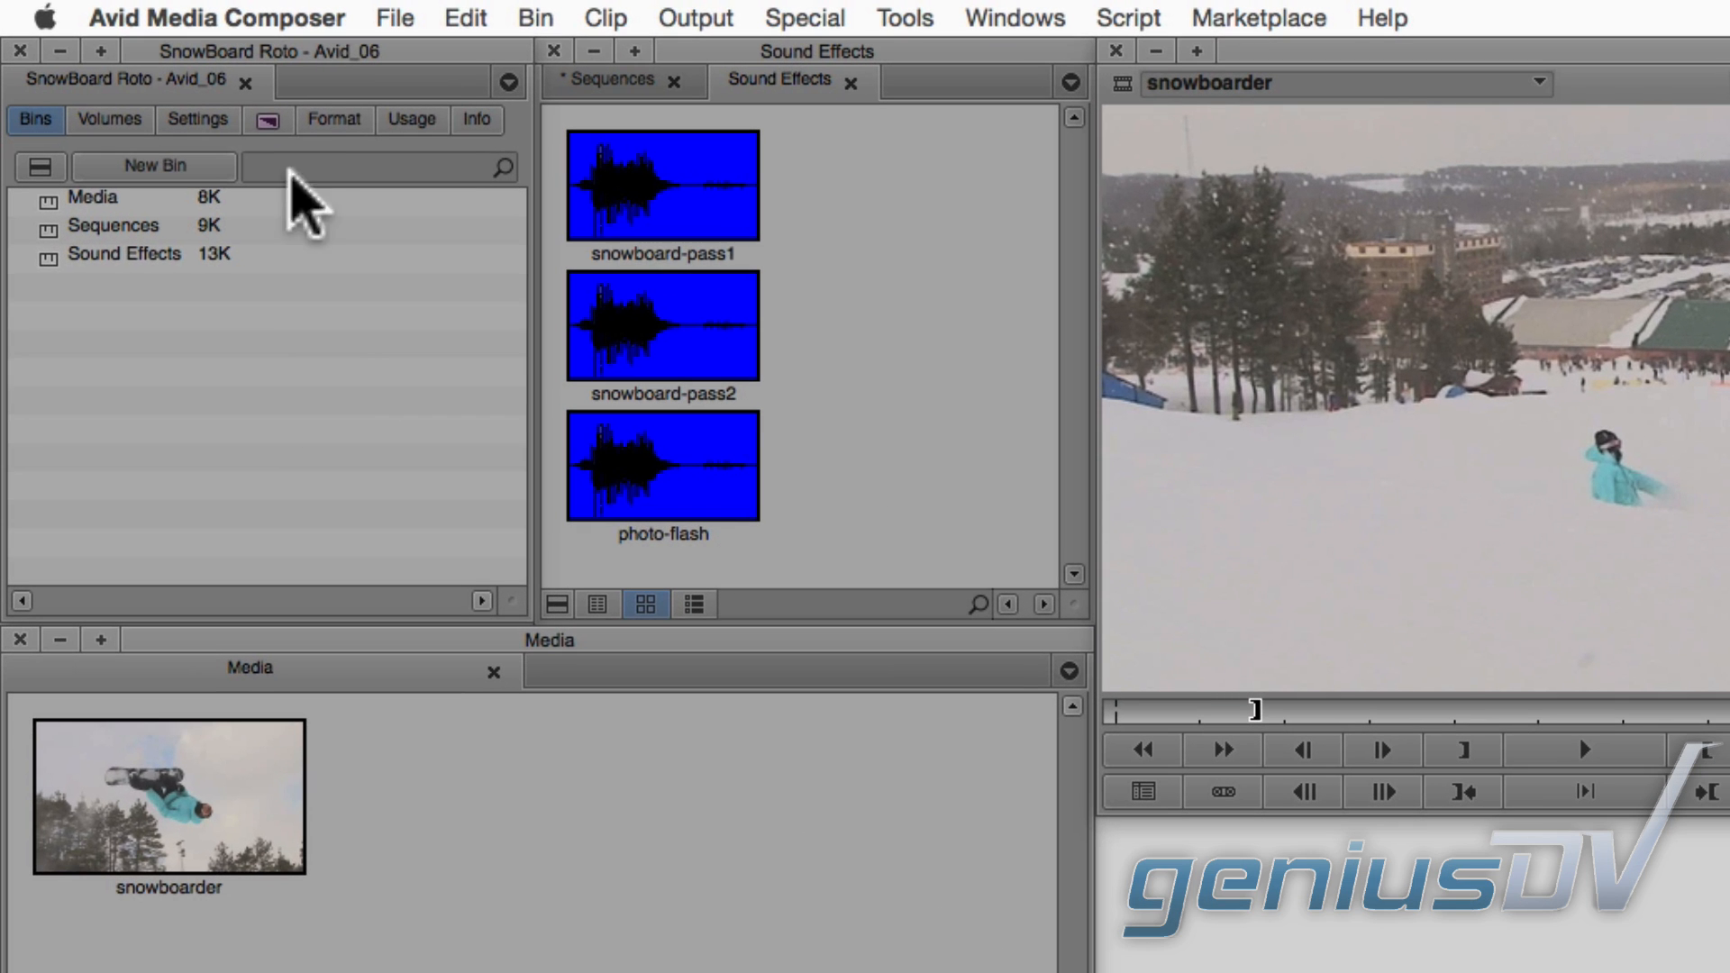
Apply the Paint Effect from the Image category to the V3 filler above the middle snowboarder segment.
click(274, 125)
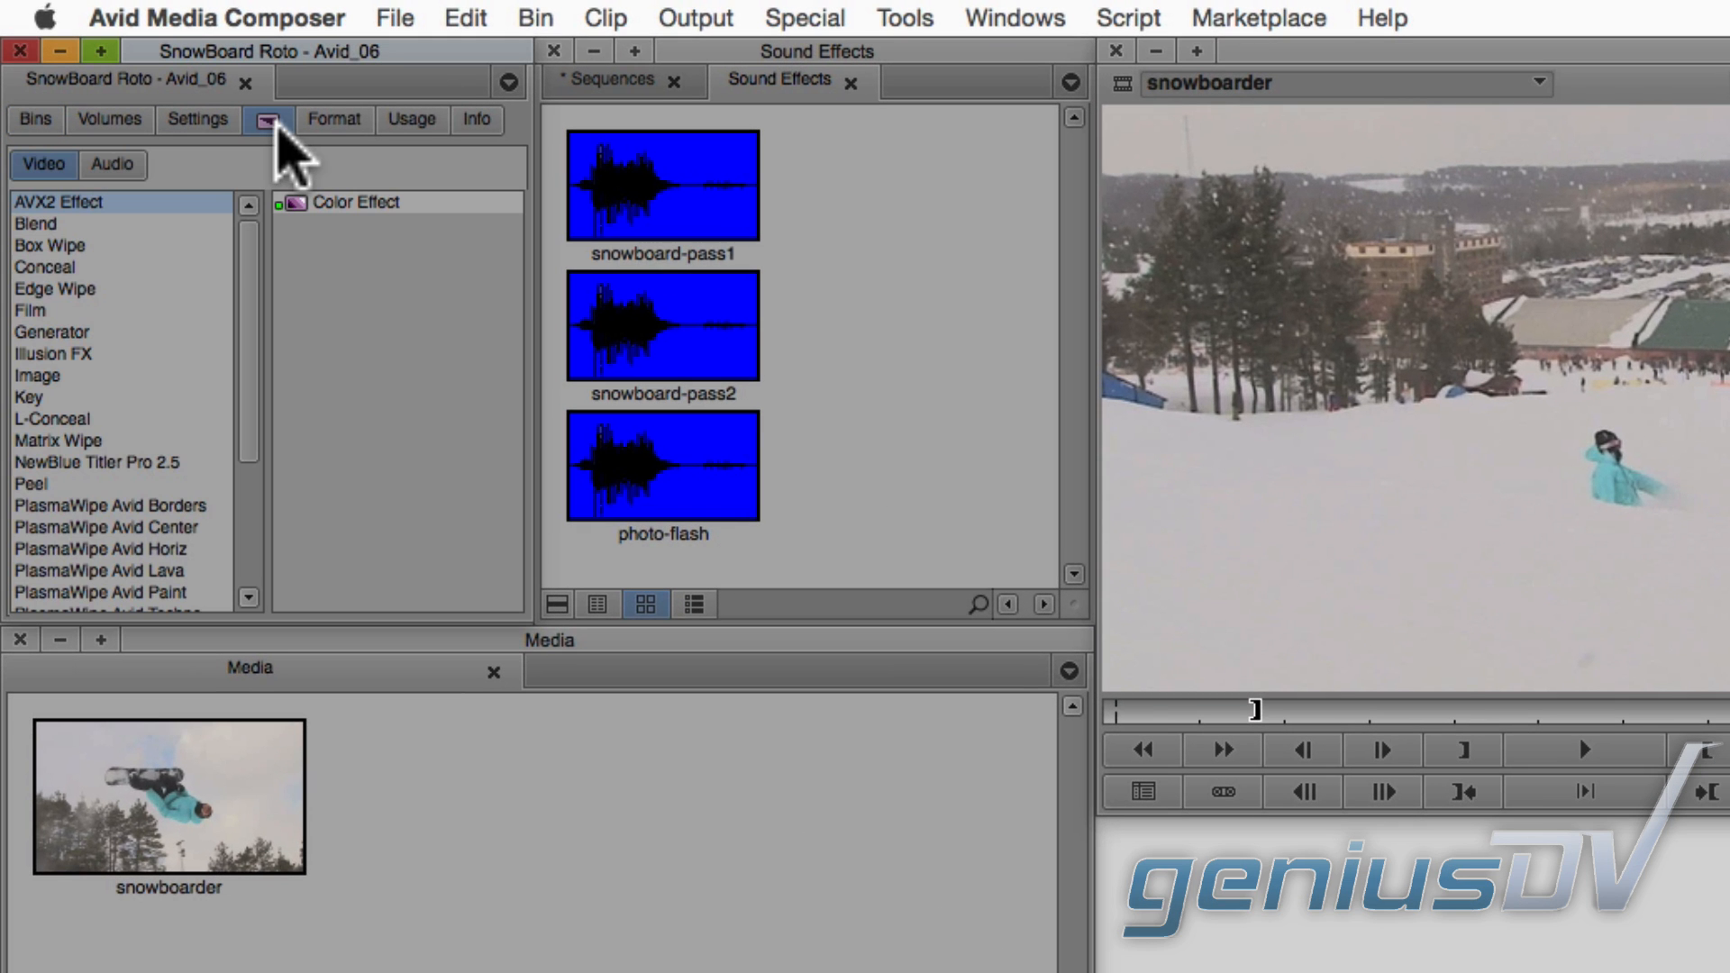
click(70, 378)
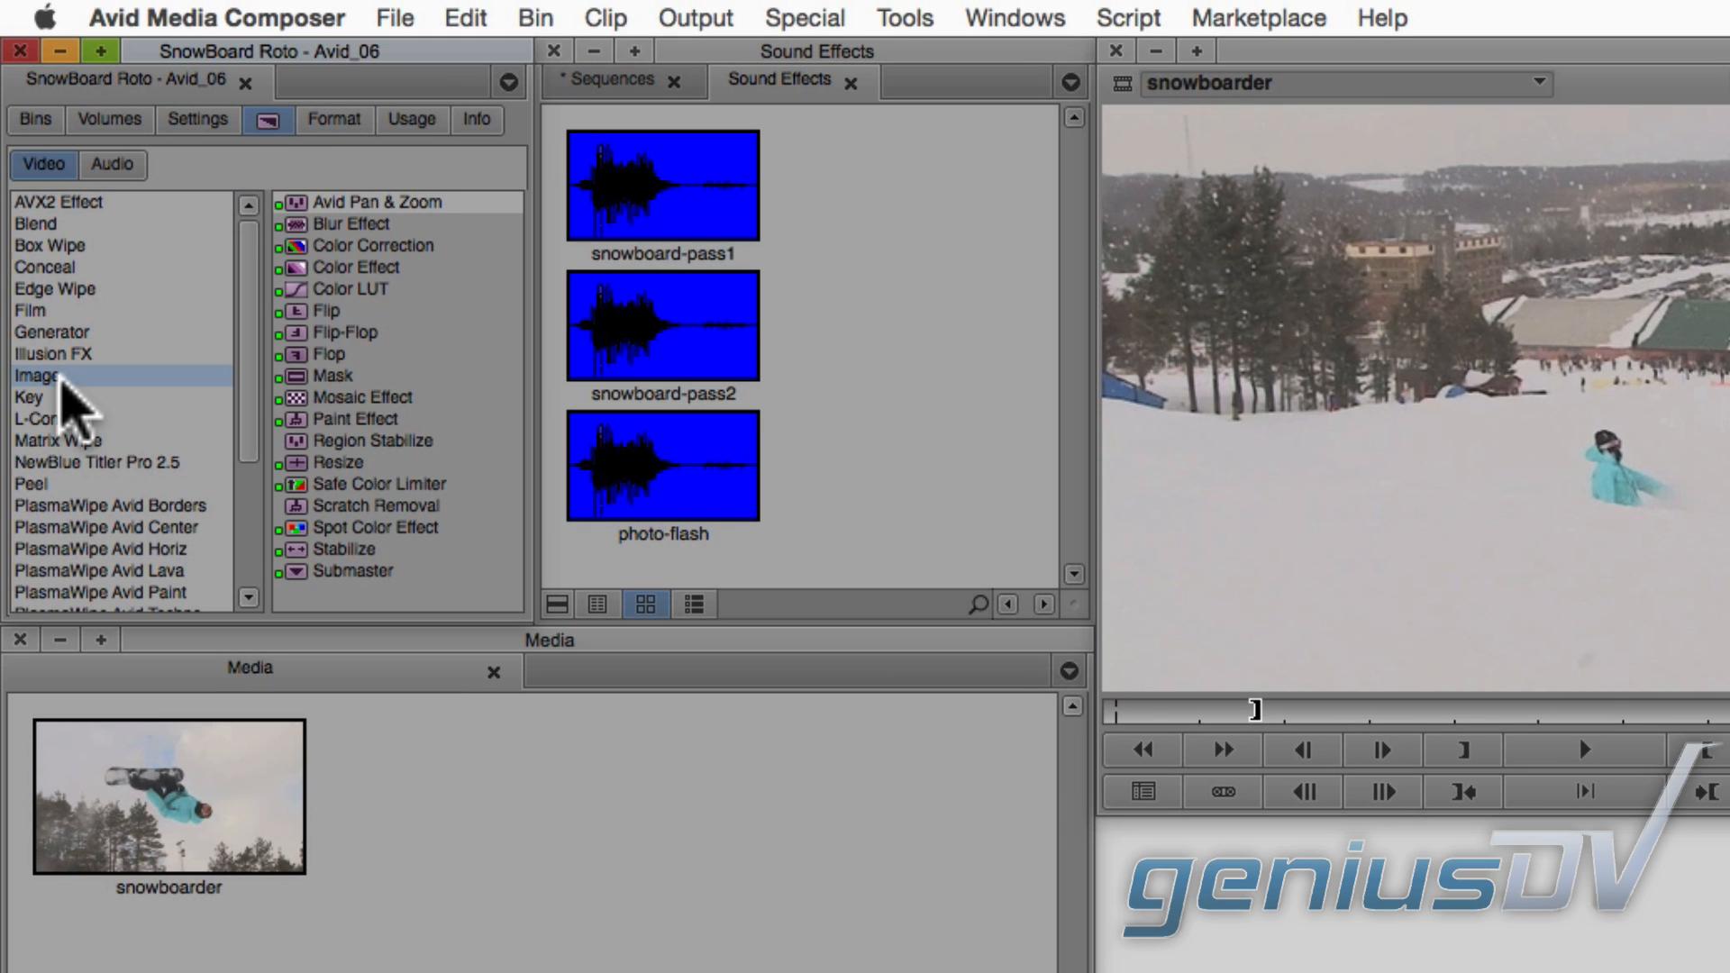
click(300, 420)
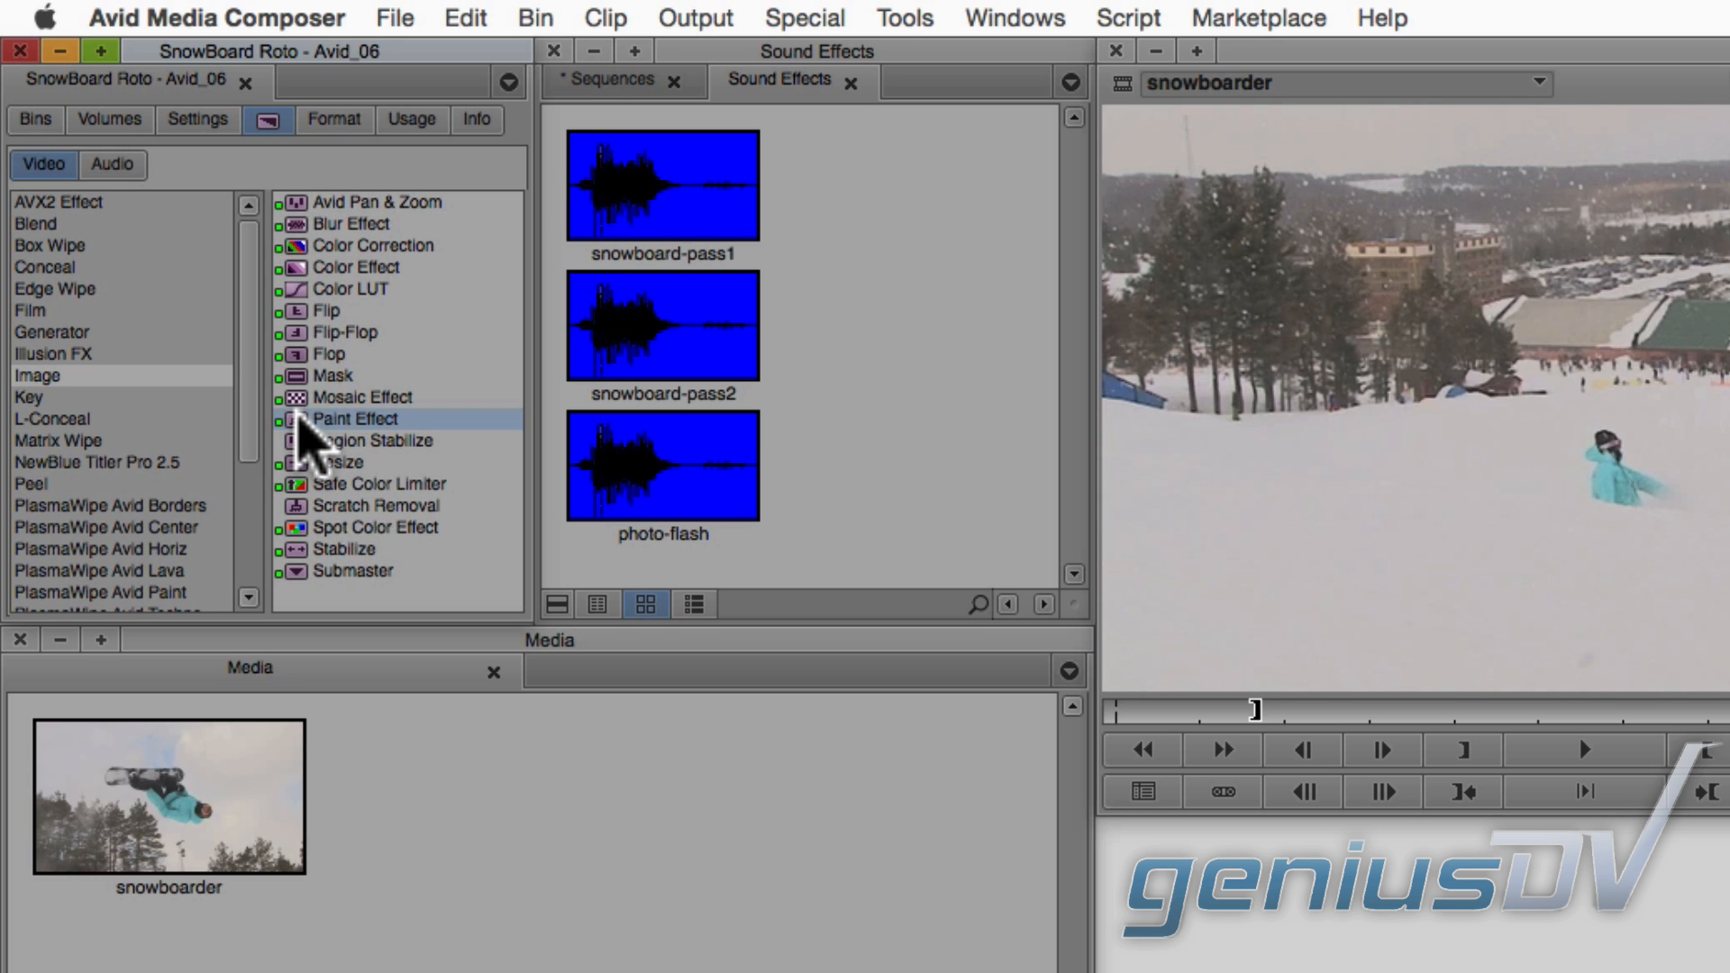
drag(300, 423, 440, 395)
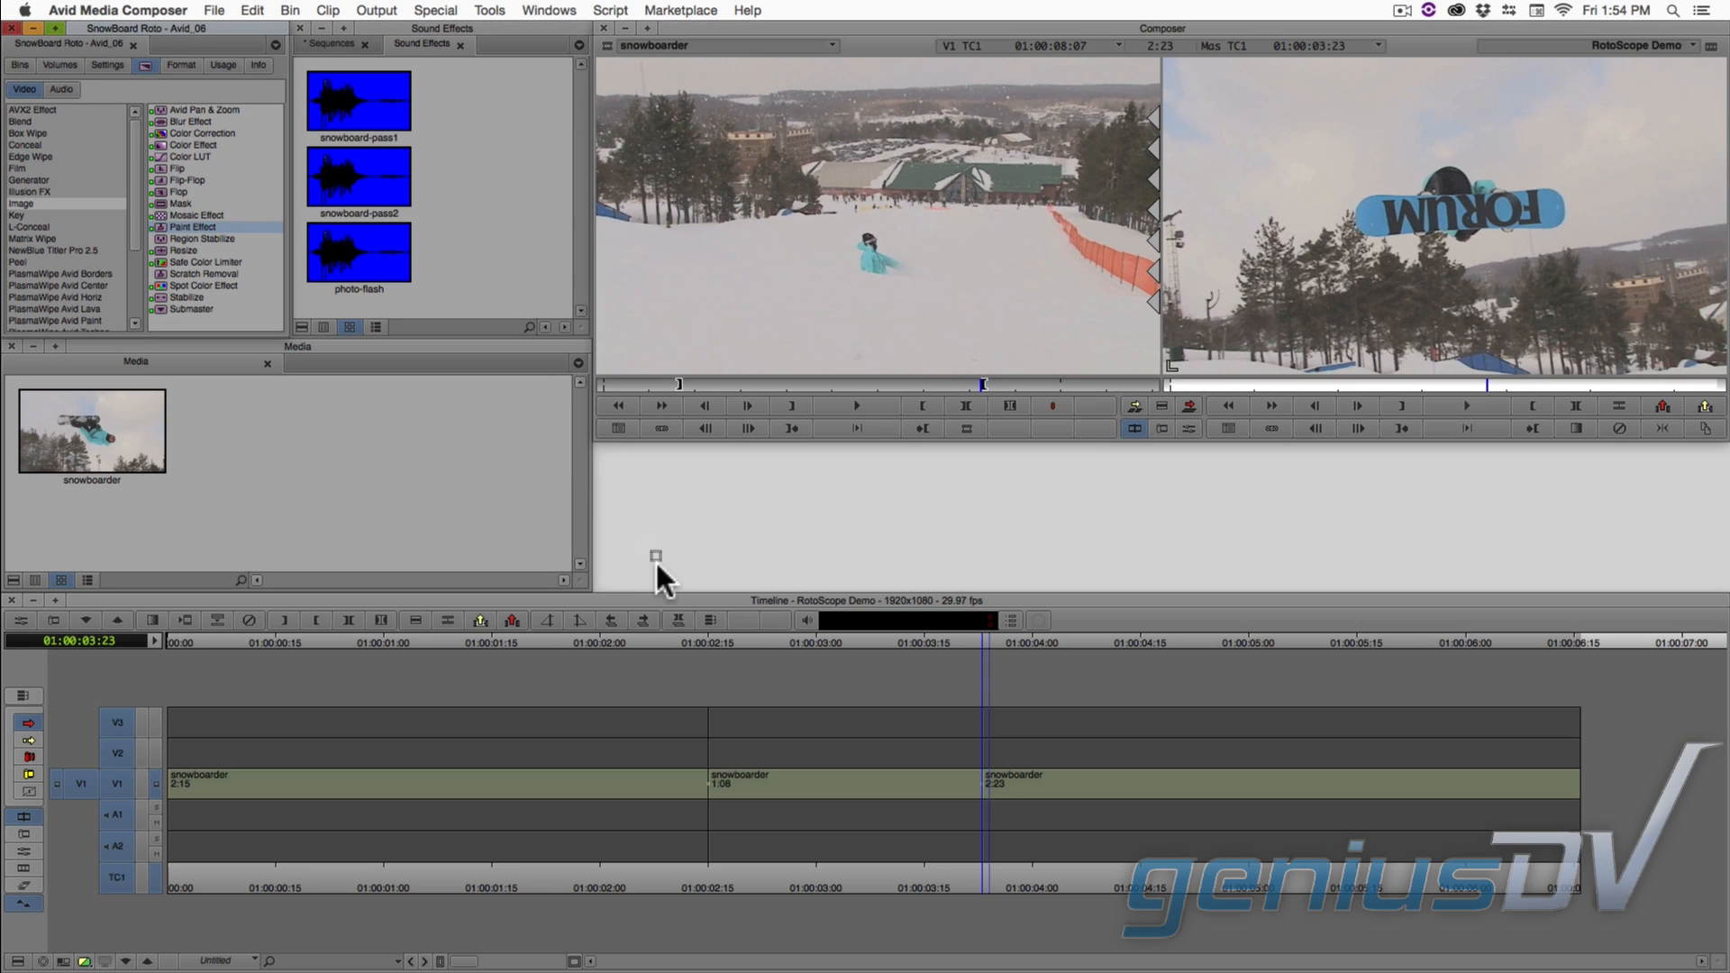
drag(656, 559, 807, 712)
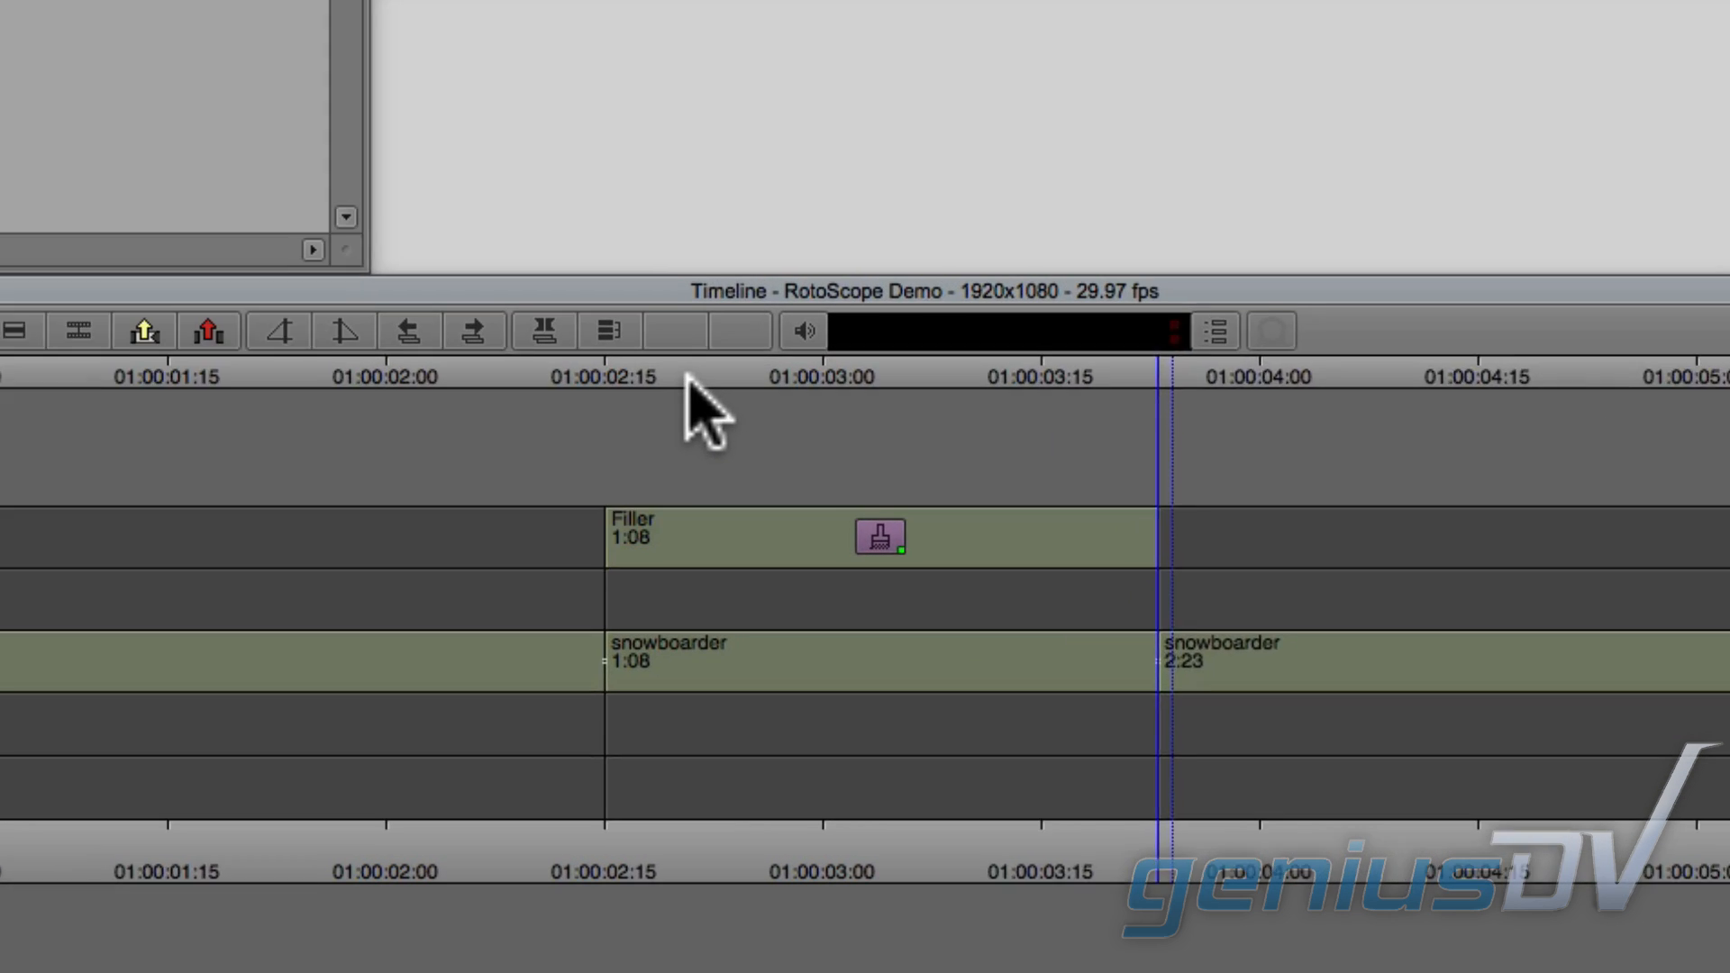
At 01:00:02:15, monitor track V3, open its Paint Effect for editing and show the Composer as a single monitor.
drag(747, 643, 712, 644)
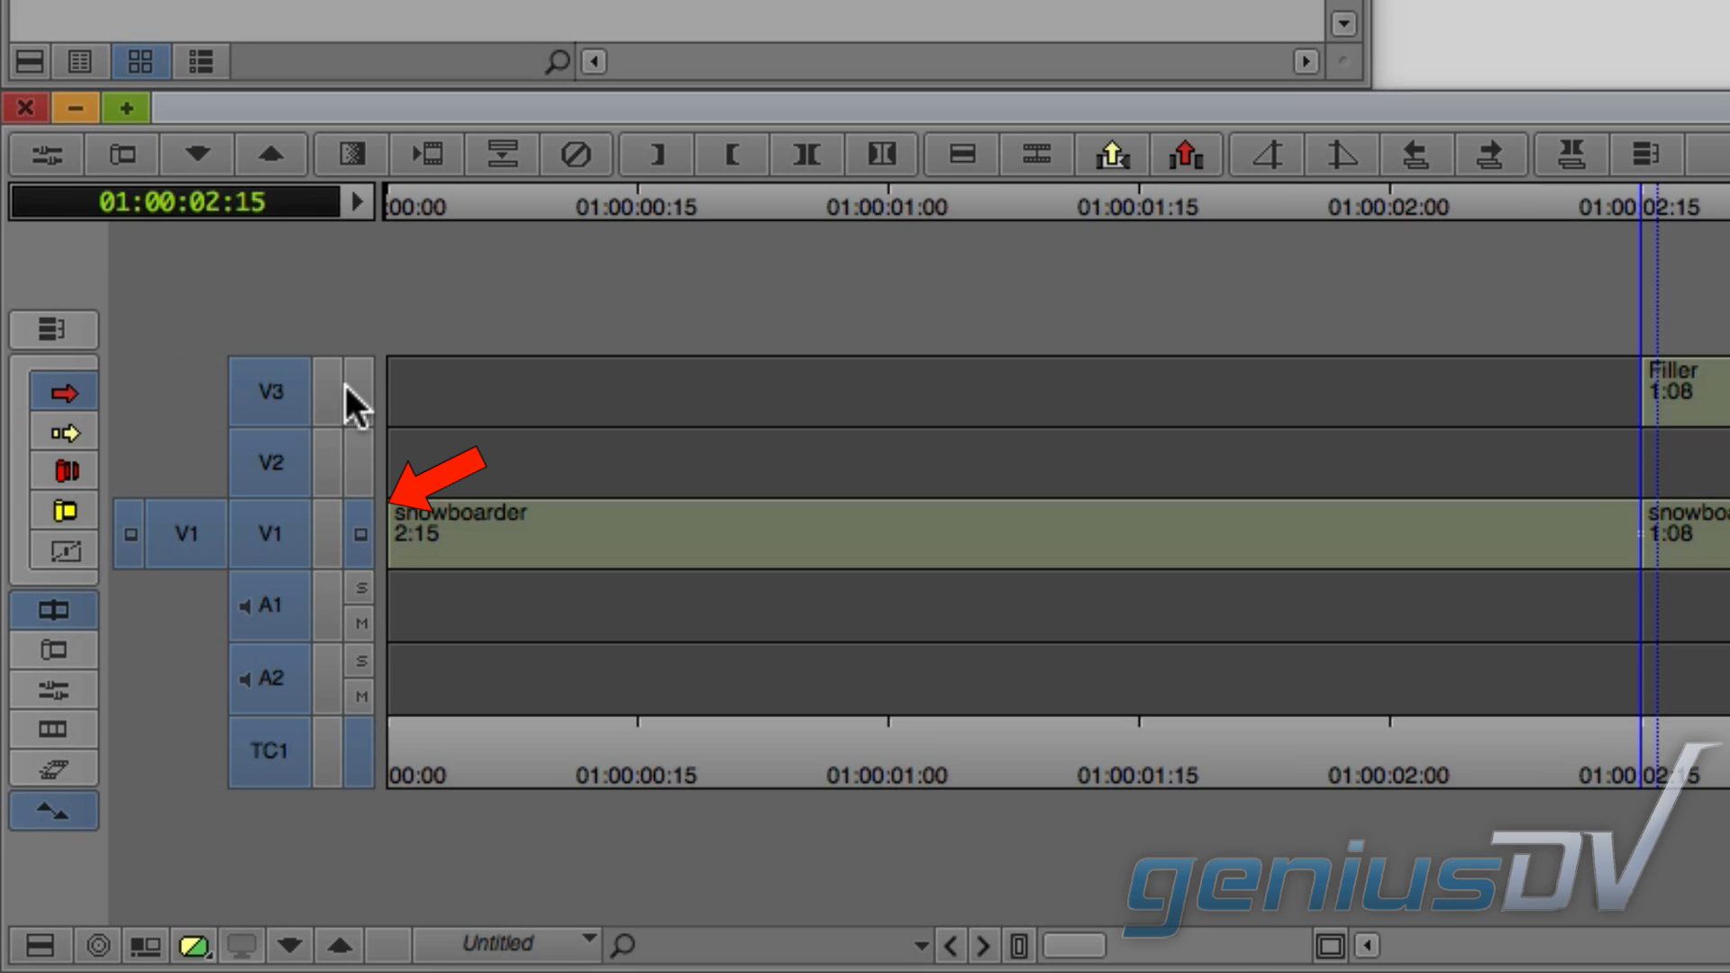
click(348, 388)
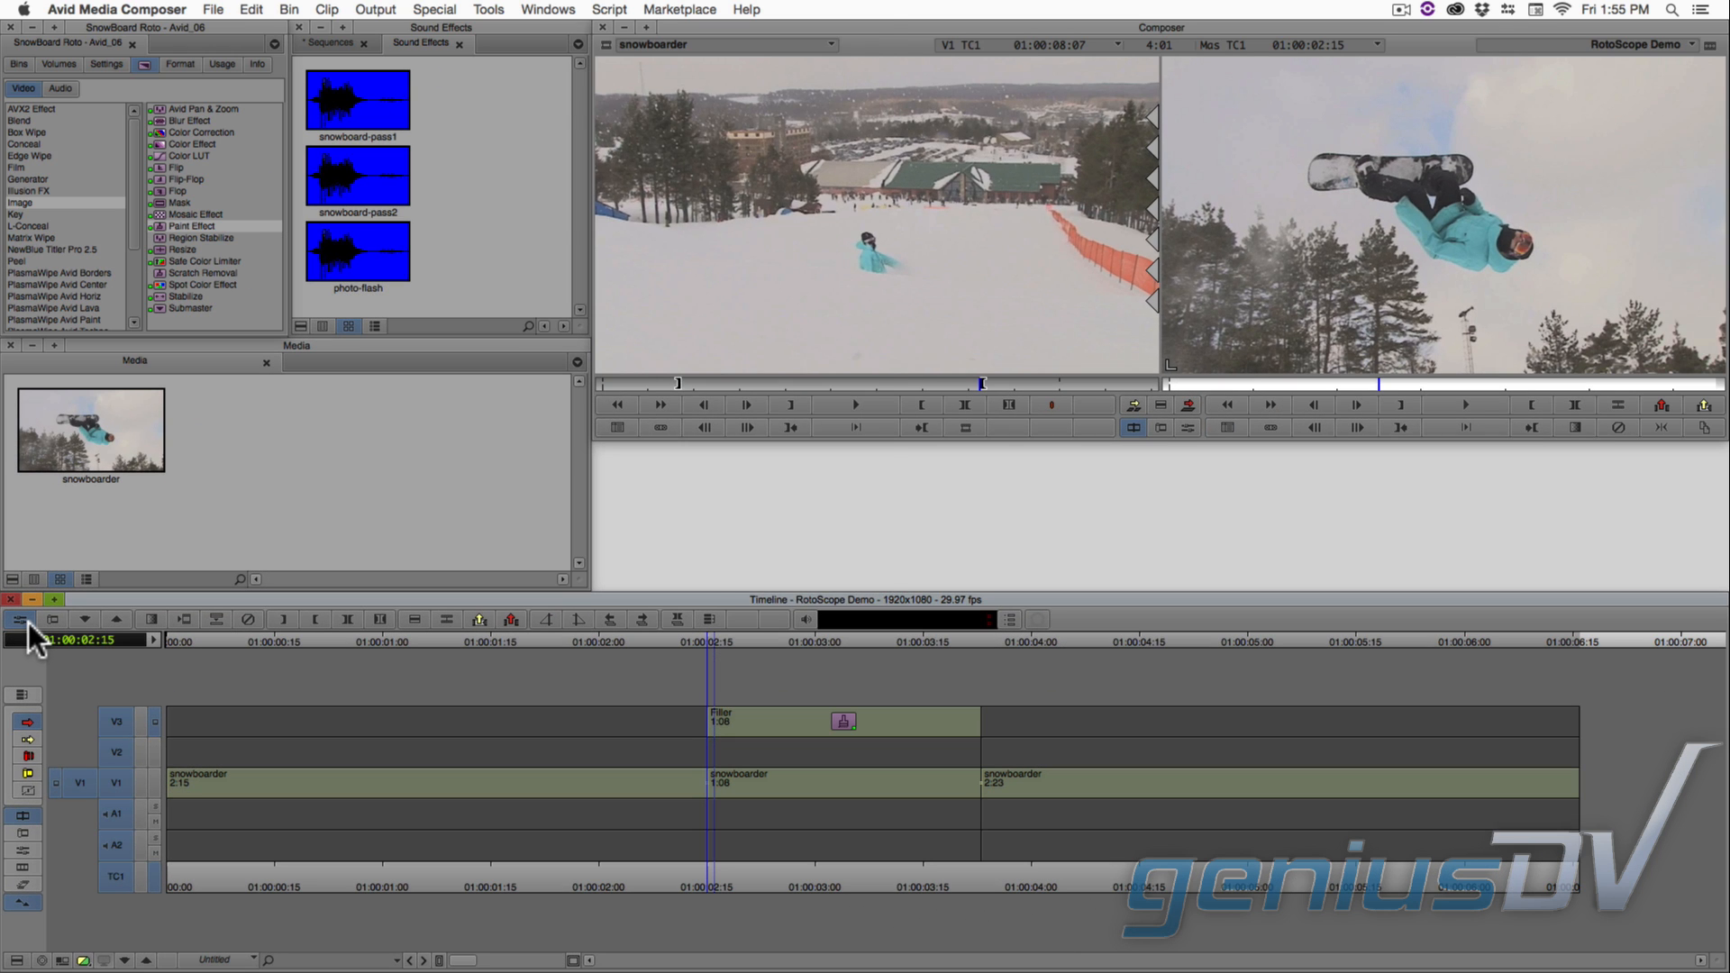
click(27, 622)
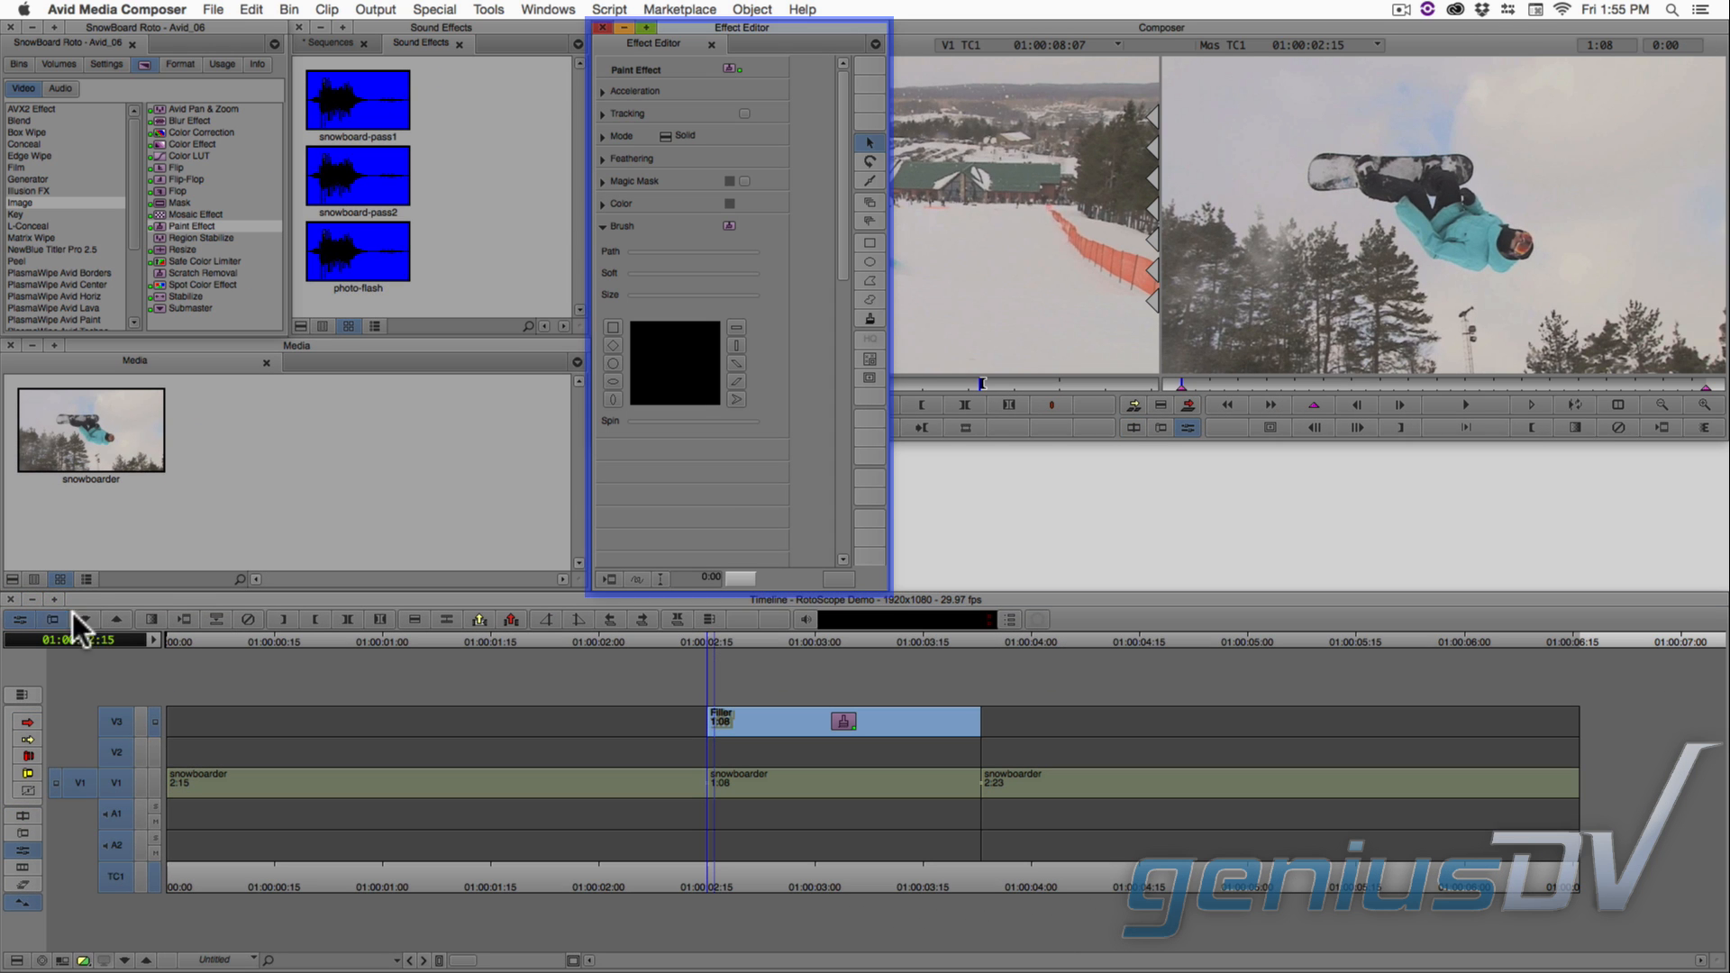
right_click(1296, 307)
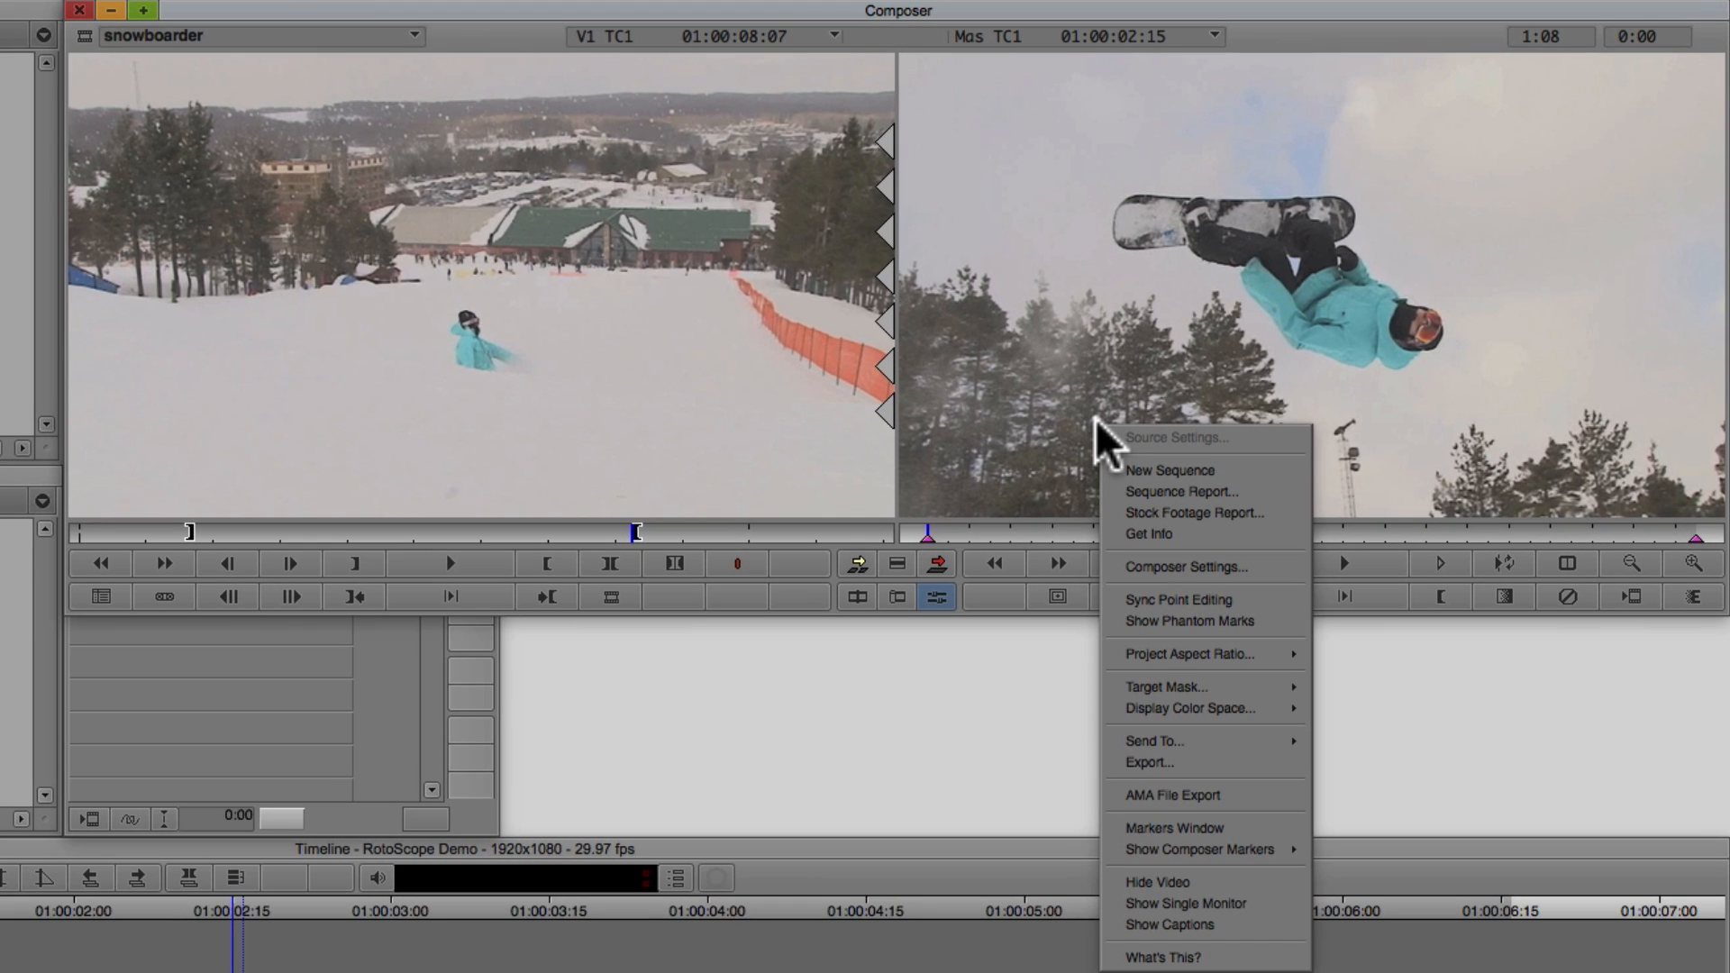
click(1263, 899)
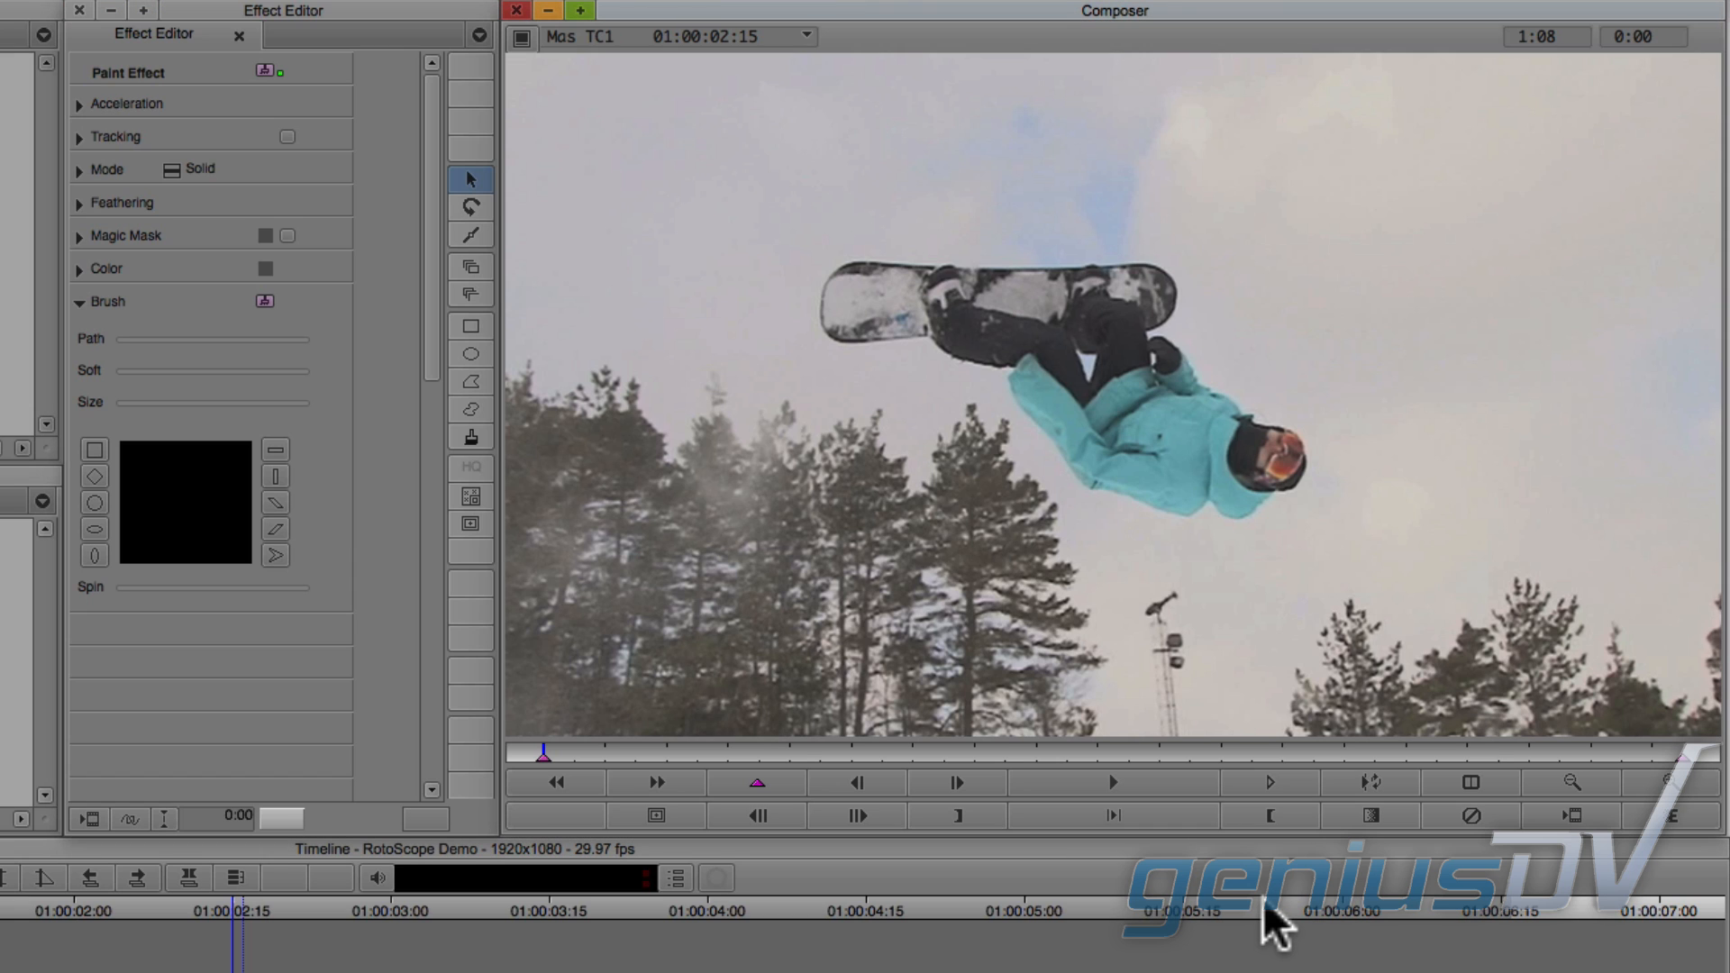
Activate the polygon drawing tool and set the paint color to White.
click(476, 382)
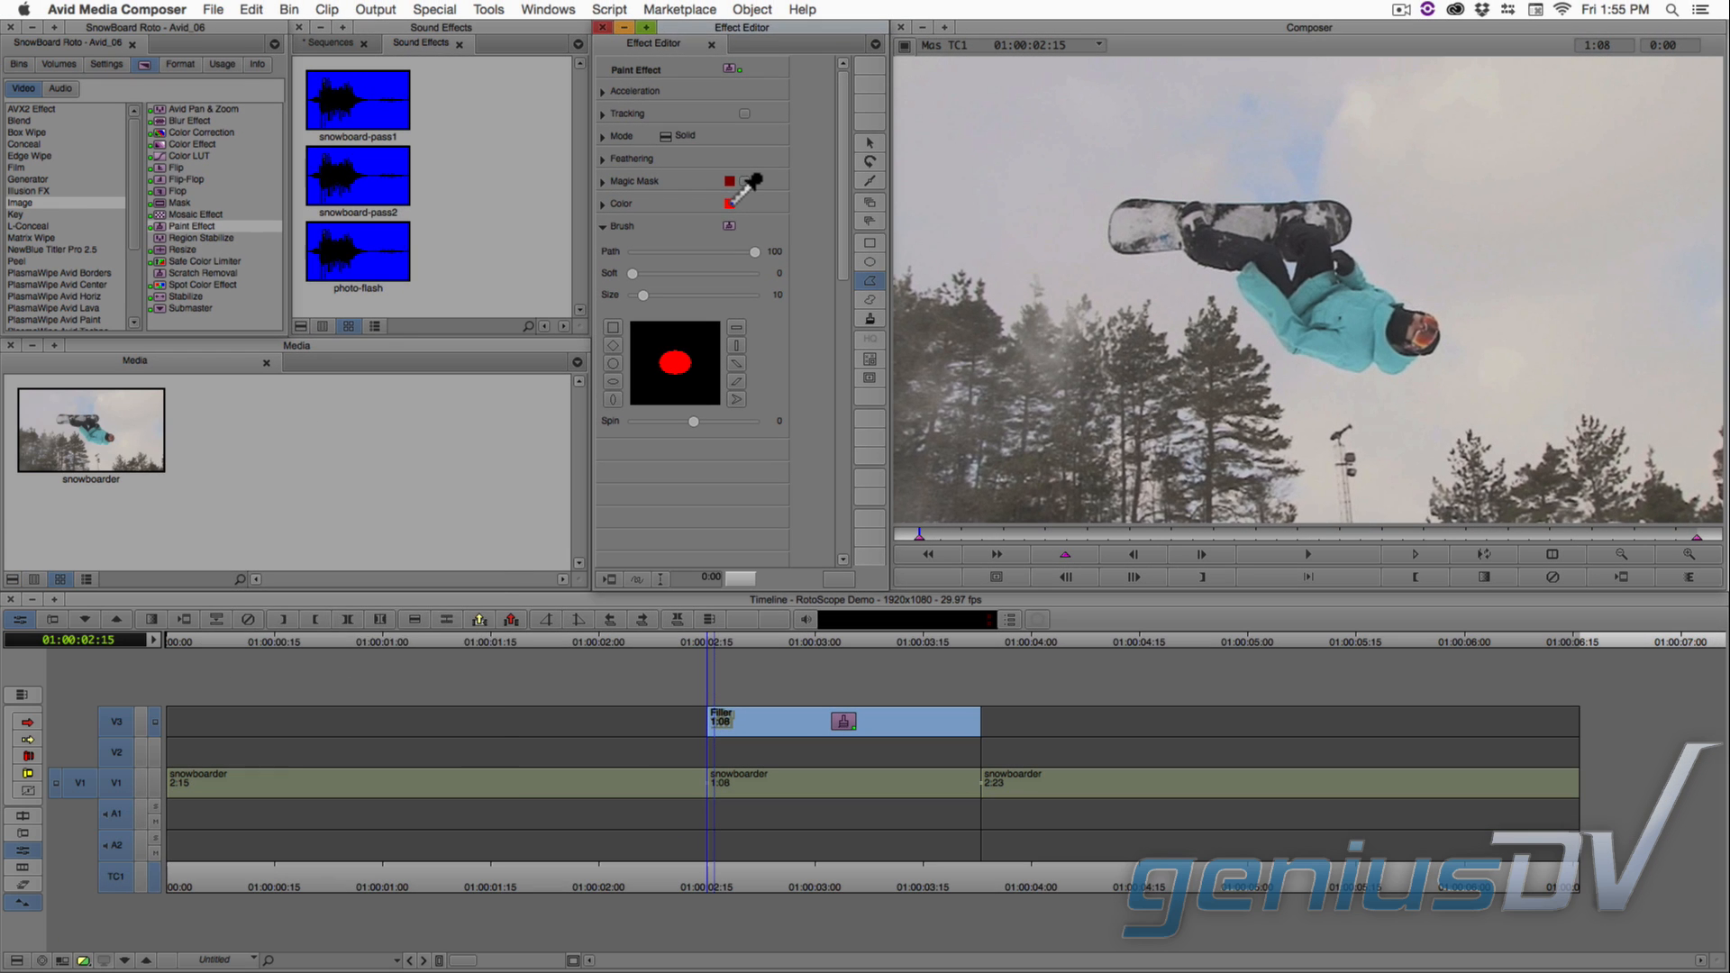
click(265, 268)
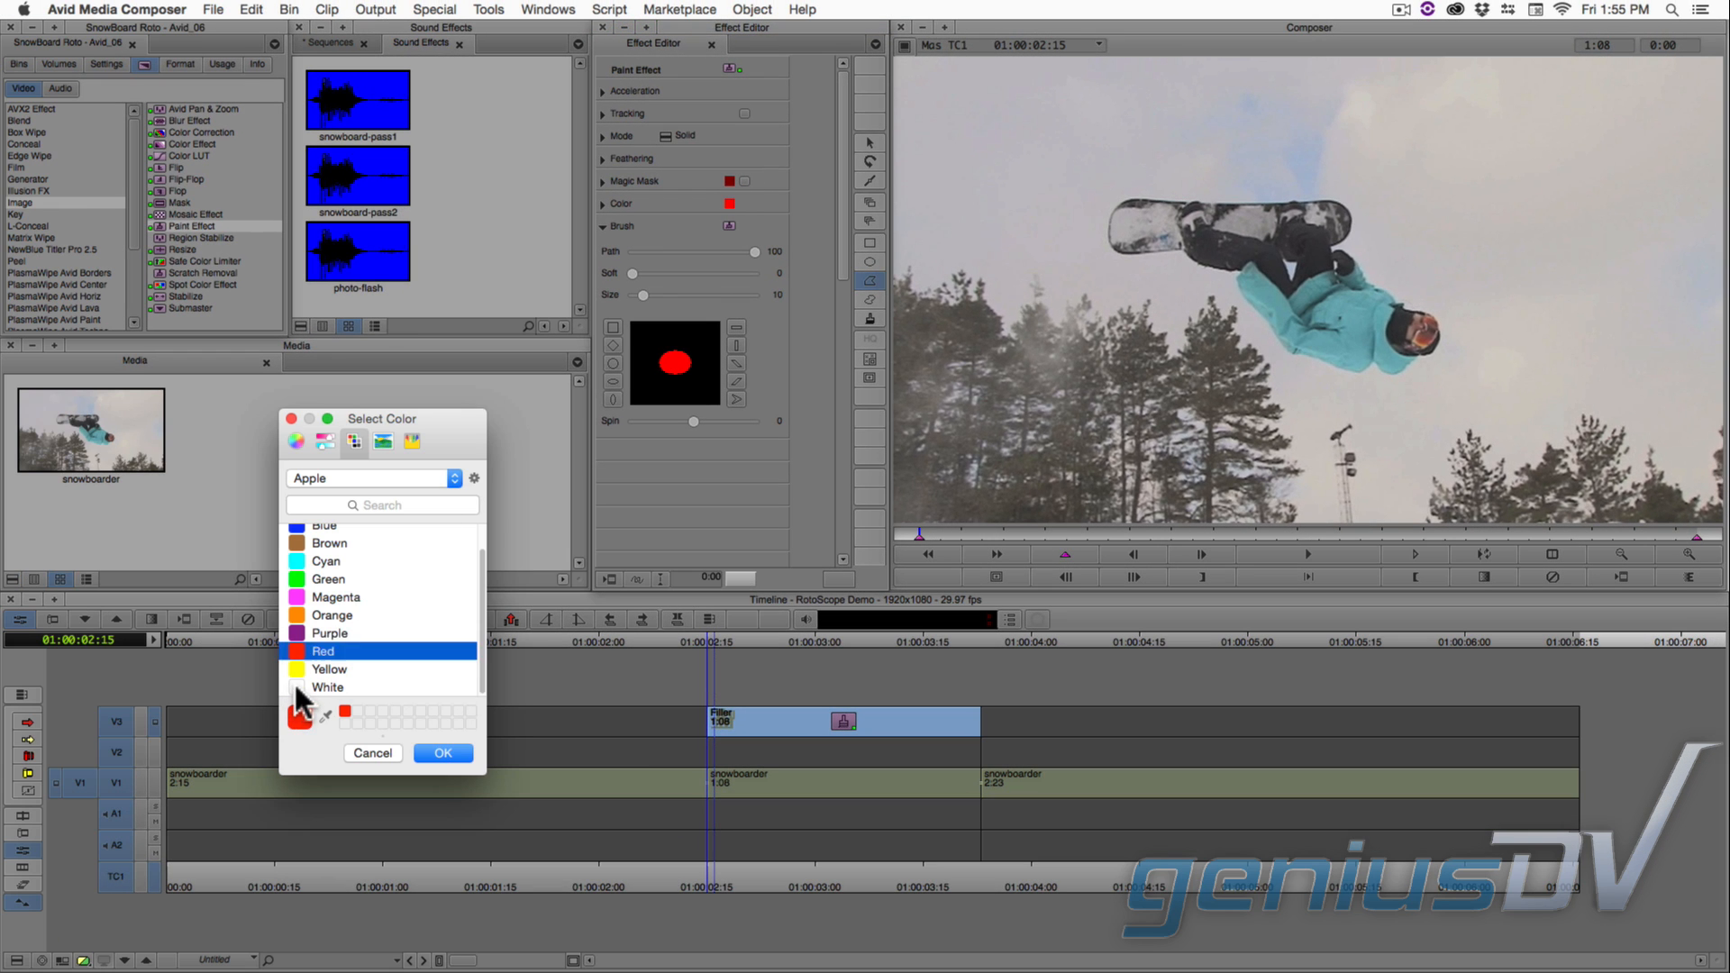
click(294, 685)
click(448, 753)
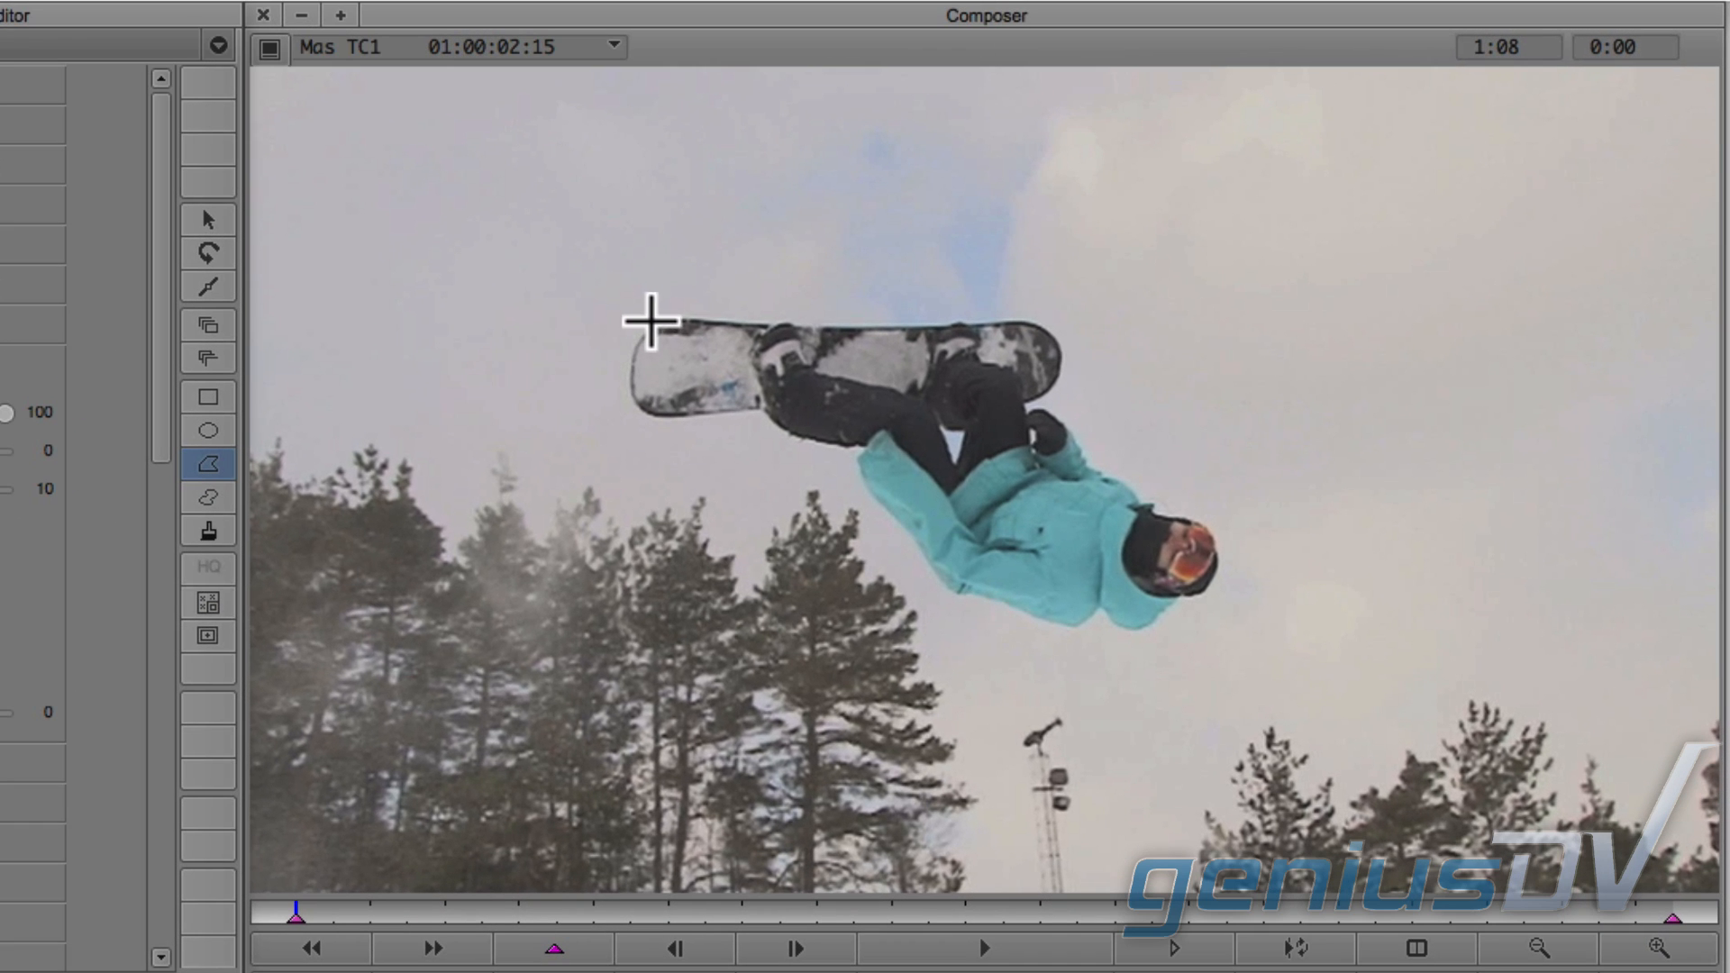
Draw a closed polygon tracing the outline of the snowboard and the snowboarder's body.
click(651, 321)
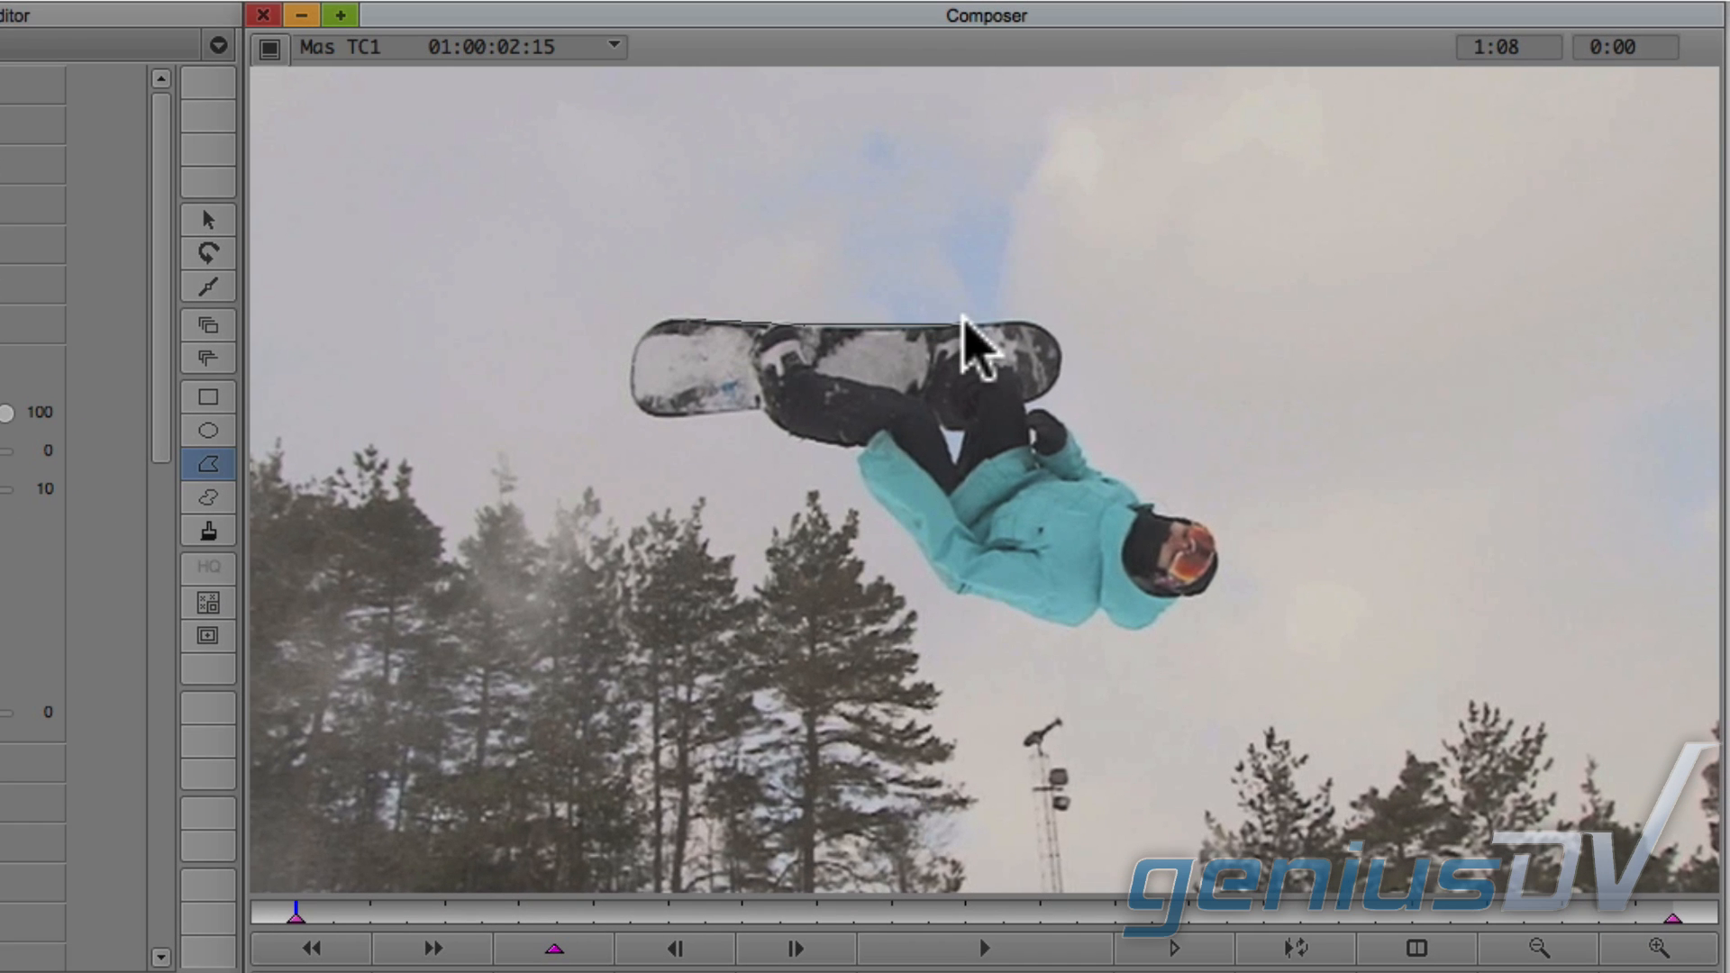
click(1061, 342)
click(1061, 376)
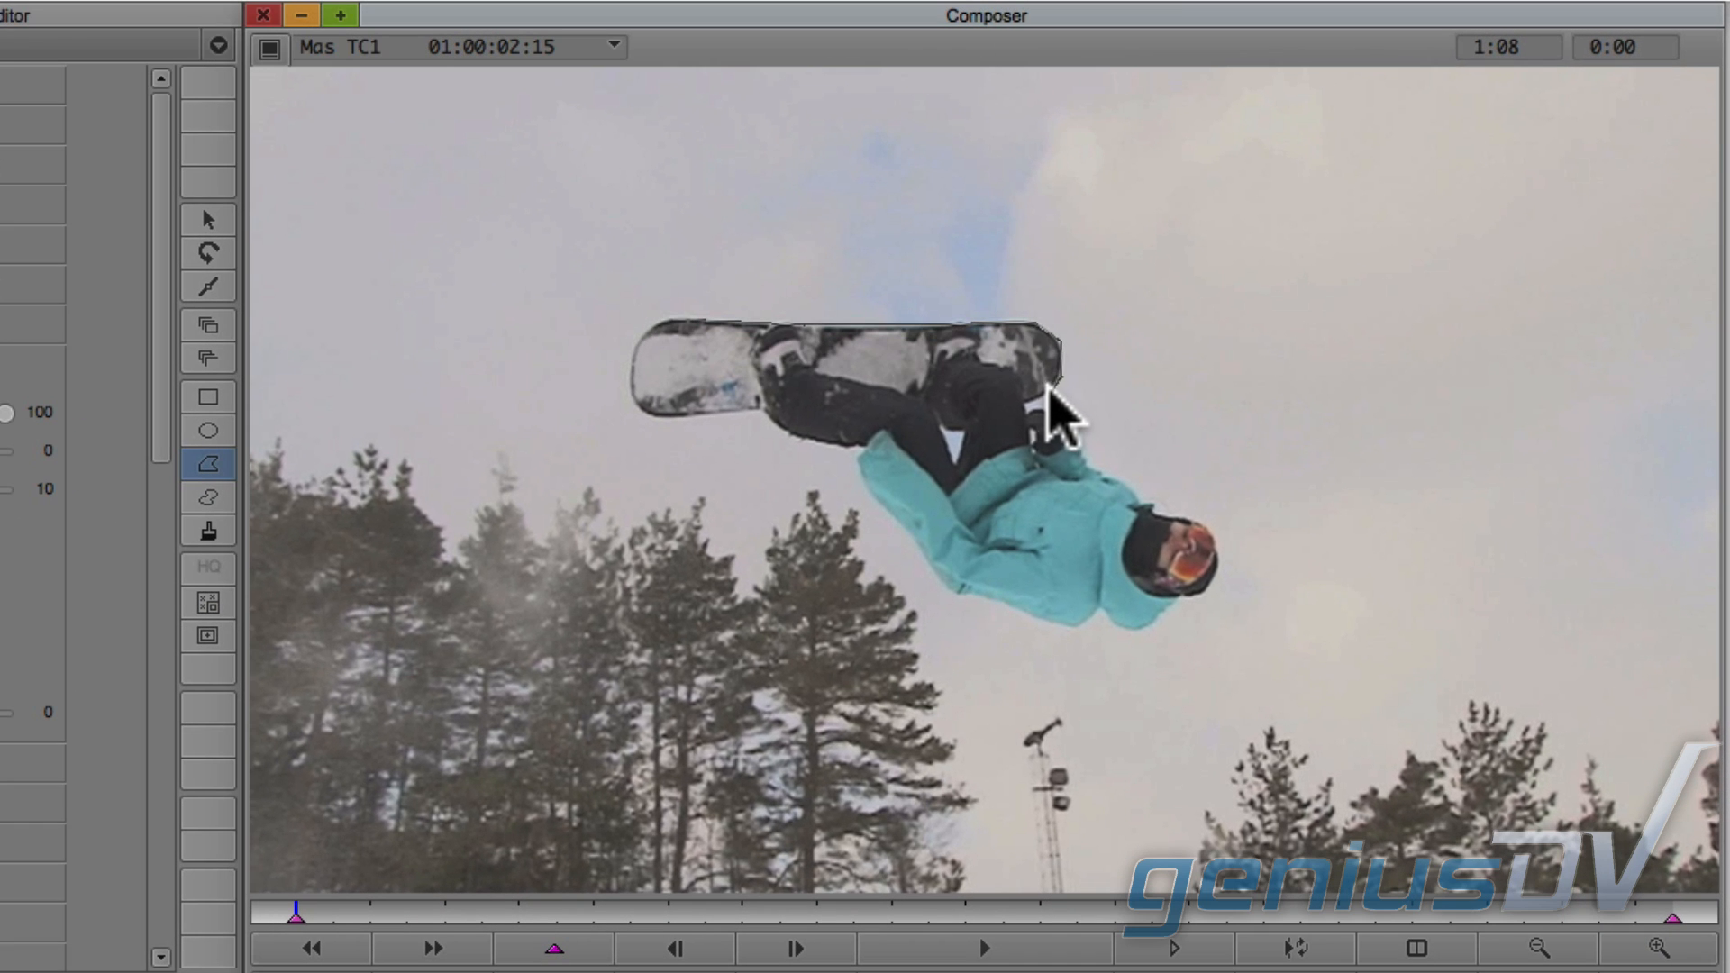
click(1029, 403)
click(1028, 414)
click(1043, 410)
click(1100, 475)
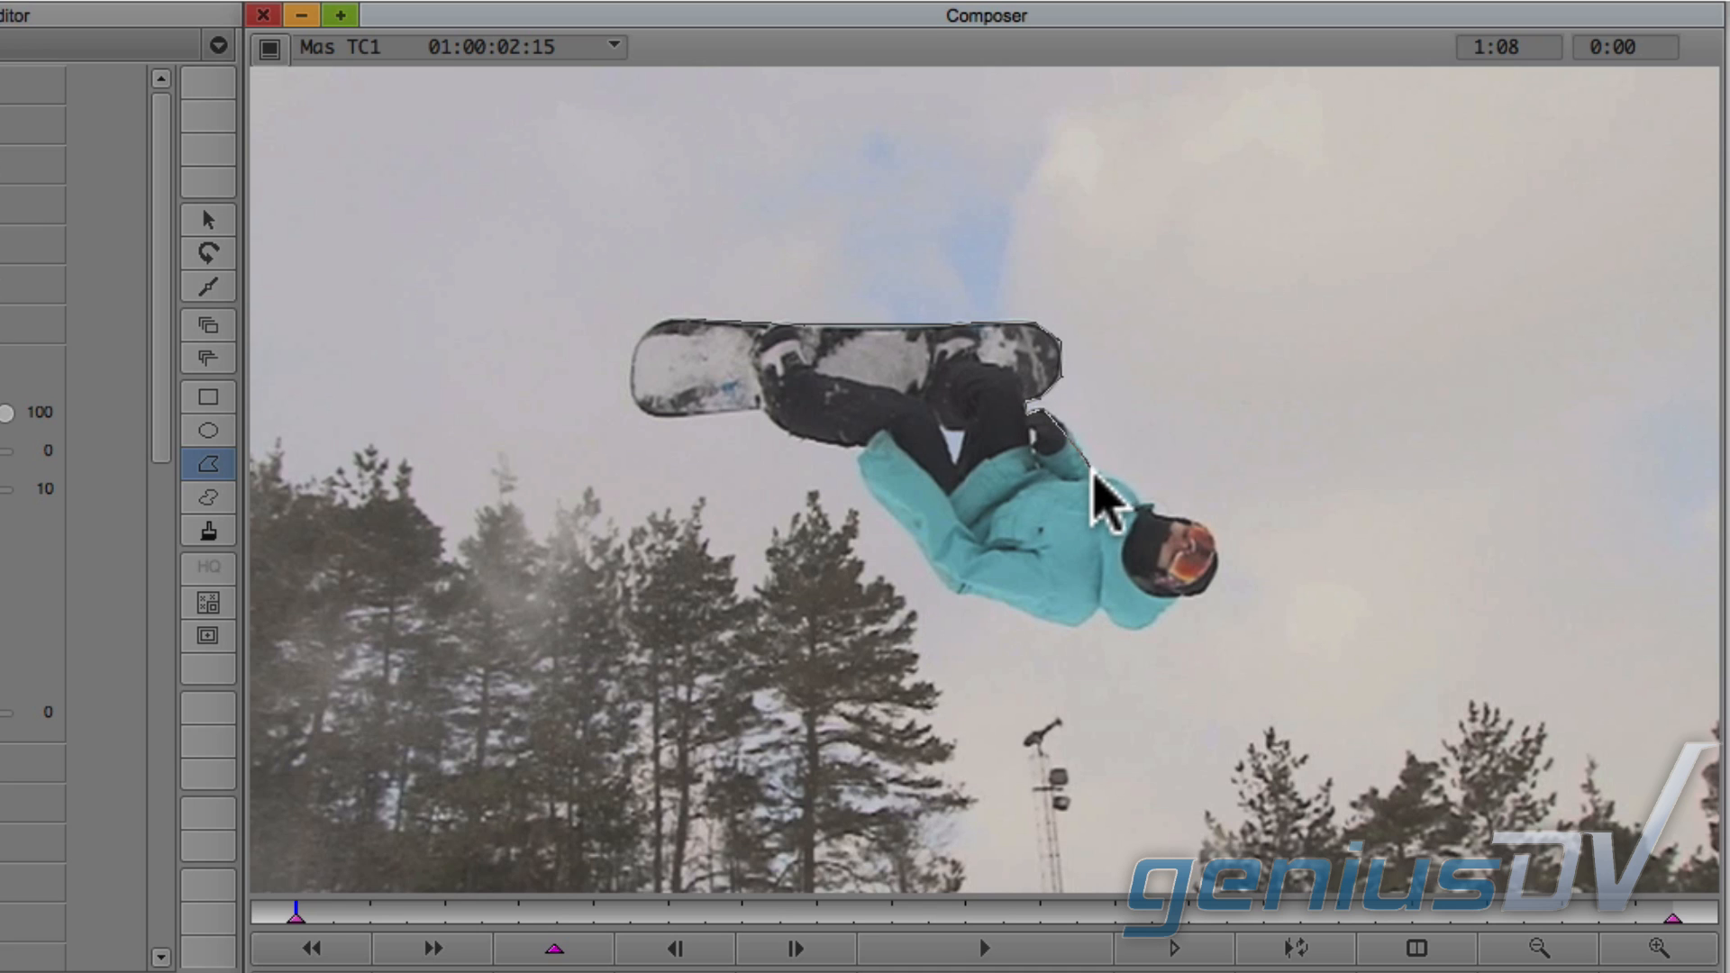
click(1151, 508)
click(1218, 541)
click(1217, 569)
click(1199, 599)
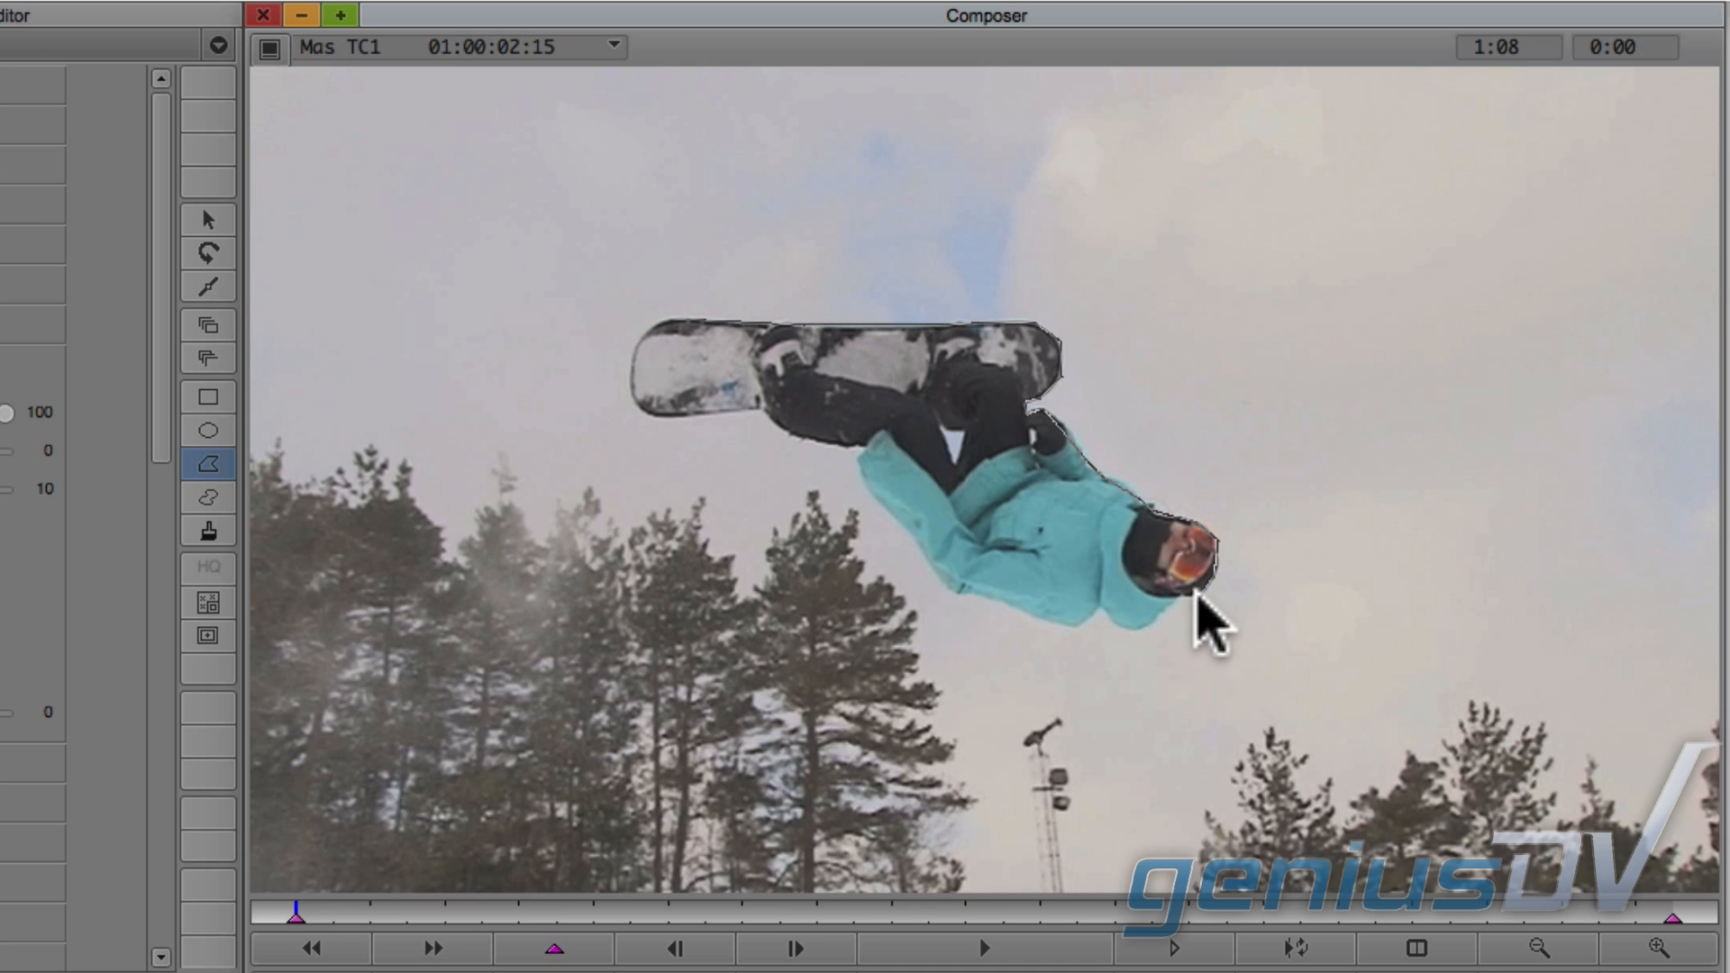
click(1175, 598)
click(1137, 633)
click(1101, 616)
click(1077, 631)
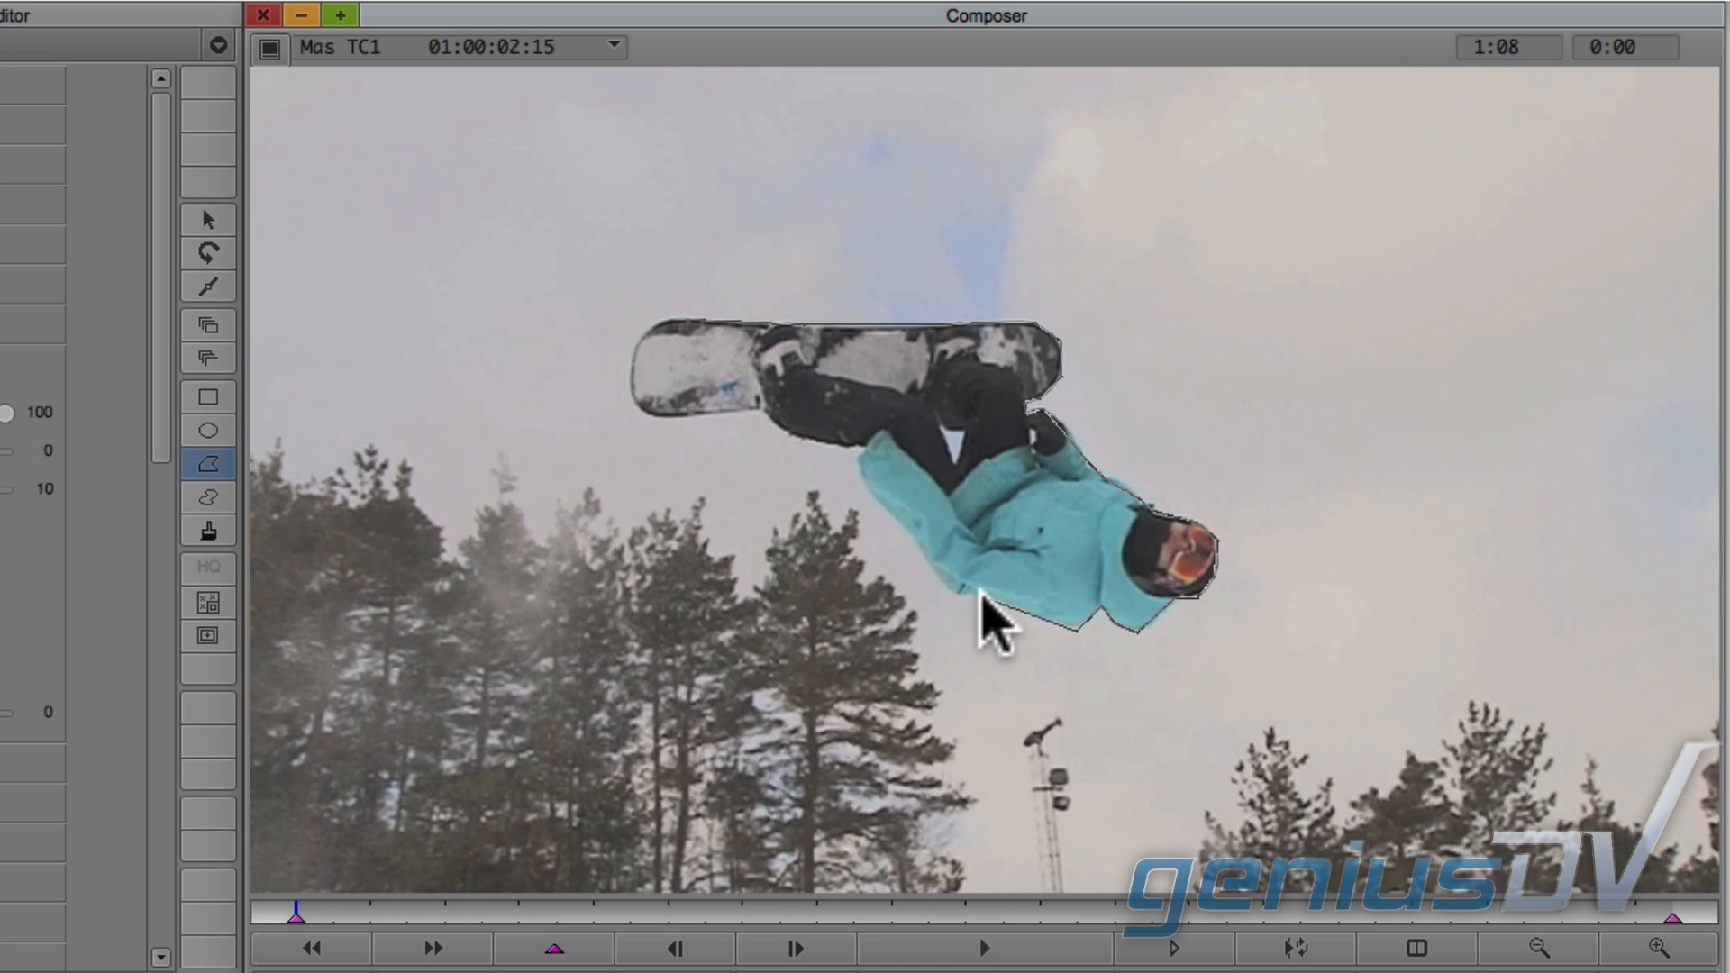
click(953, 594)
click(870, 491)
click(858, 462)
click(869, 445)
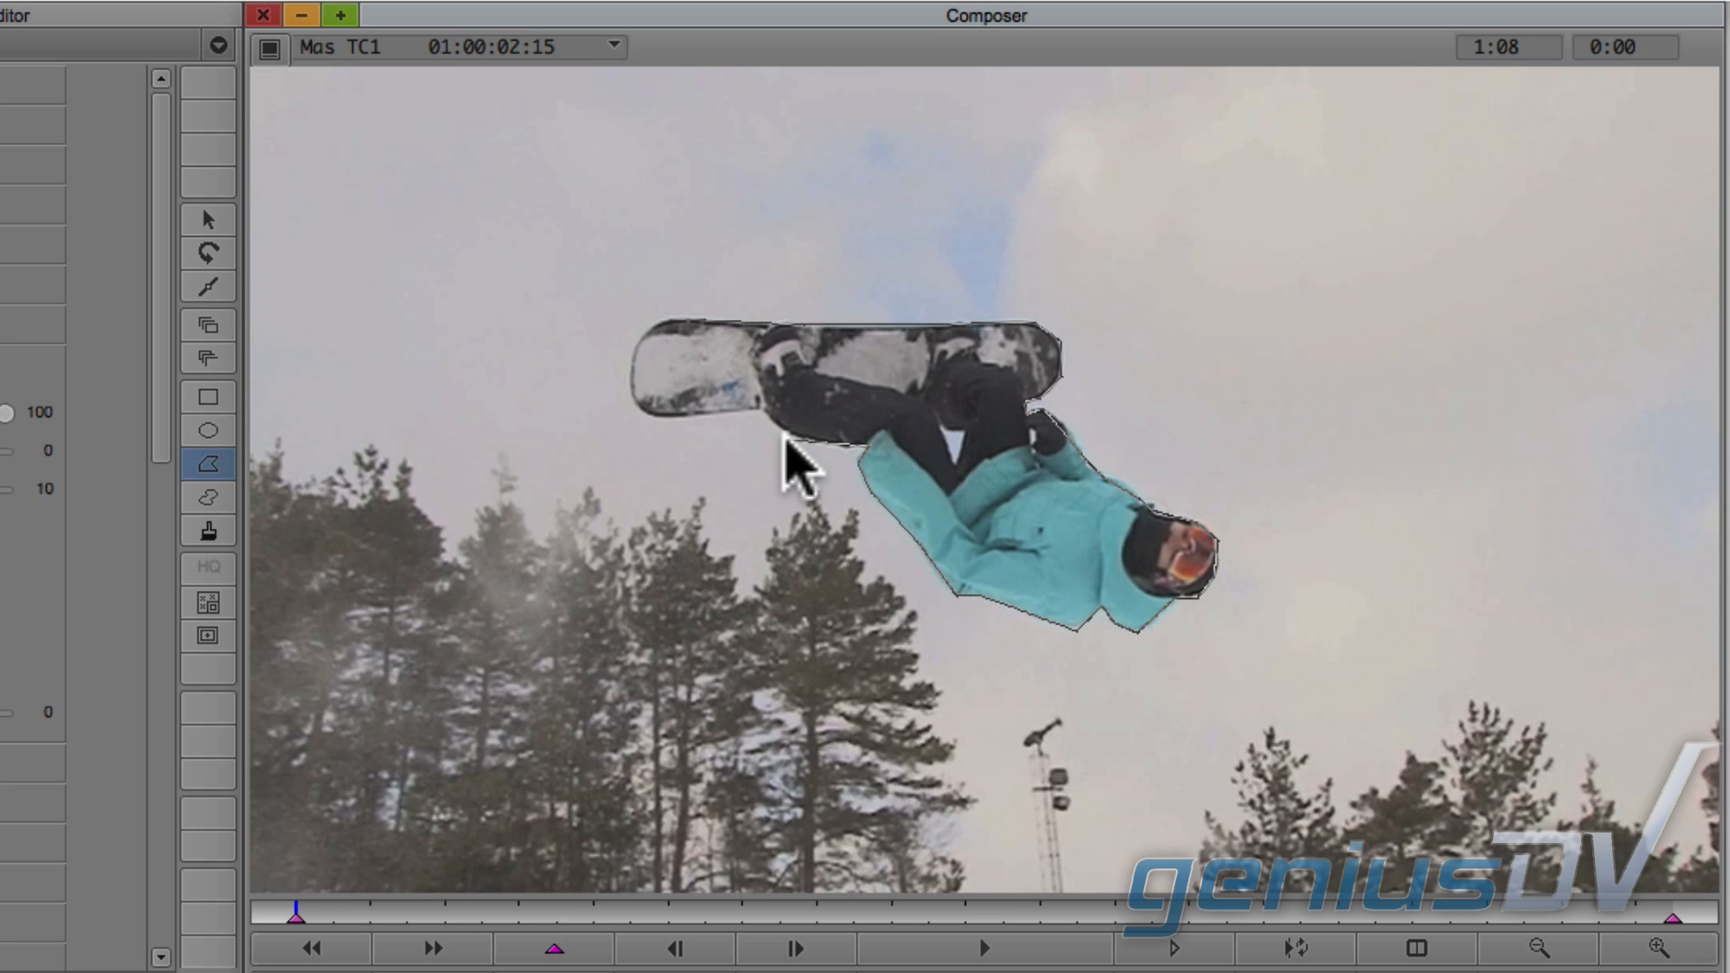
click(800, 439)
click(762, 410)
click(656, 414)
click(637, 404)
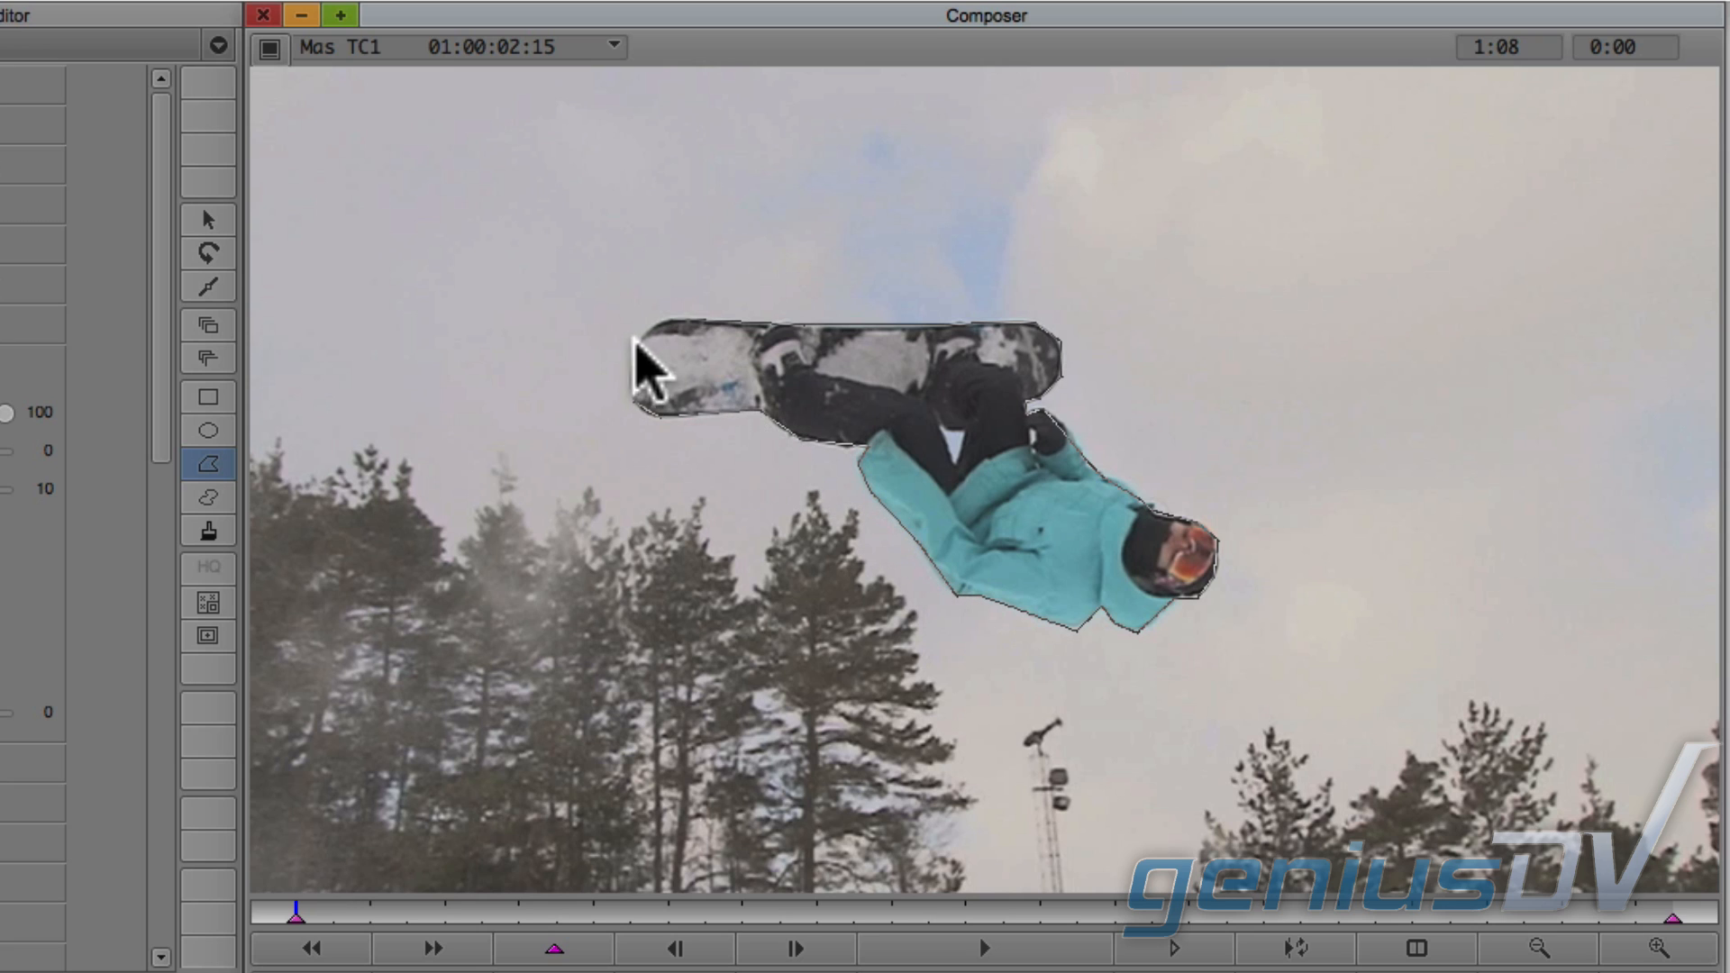
click(646, 365)
click(662, 317)
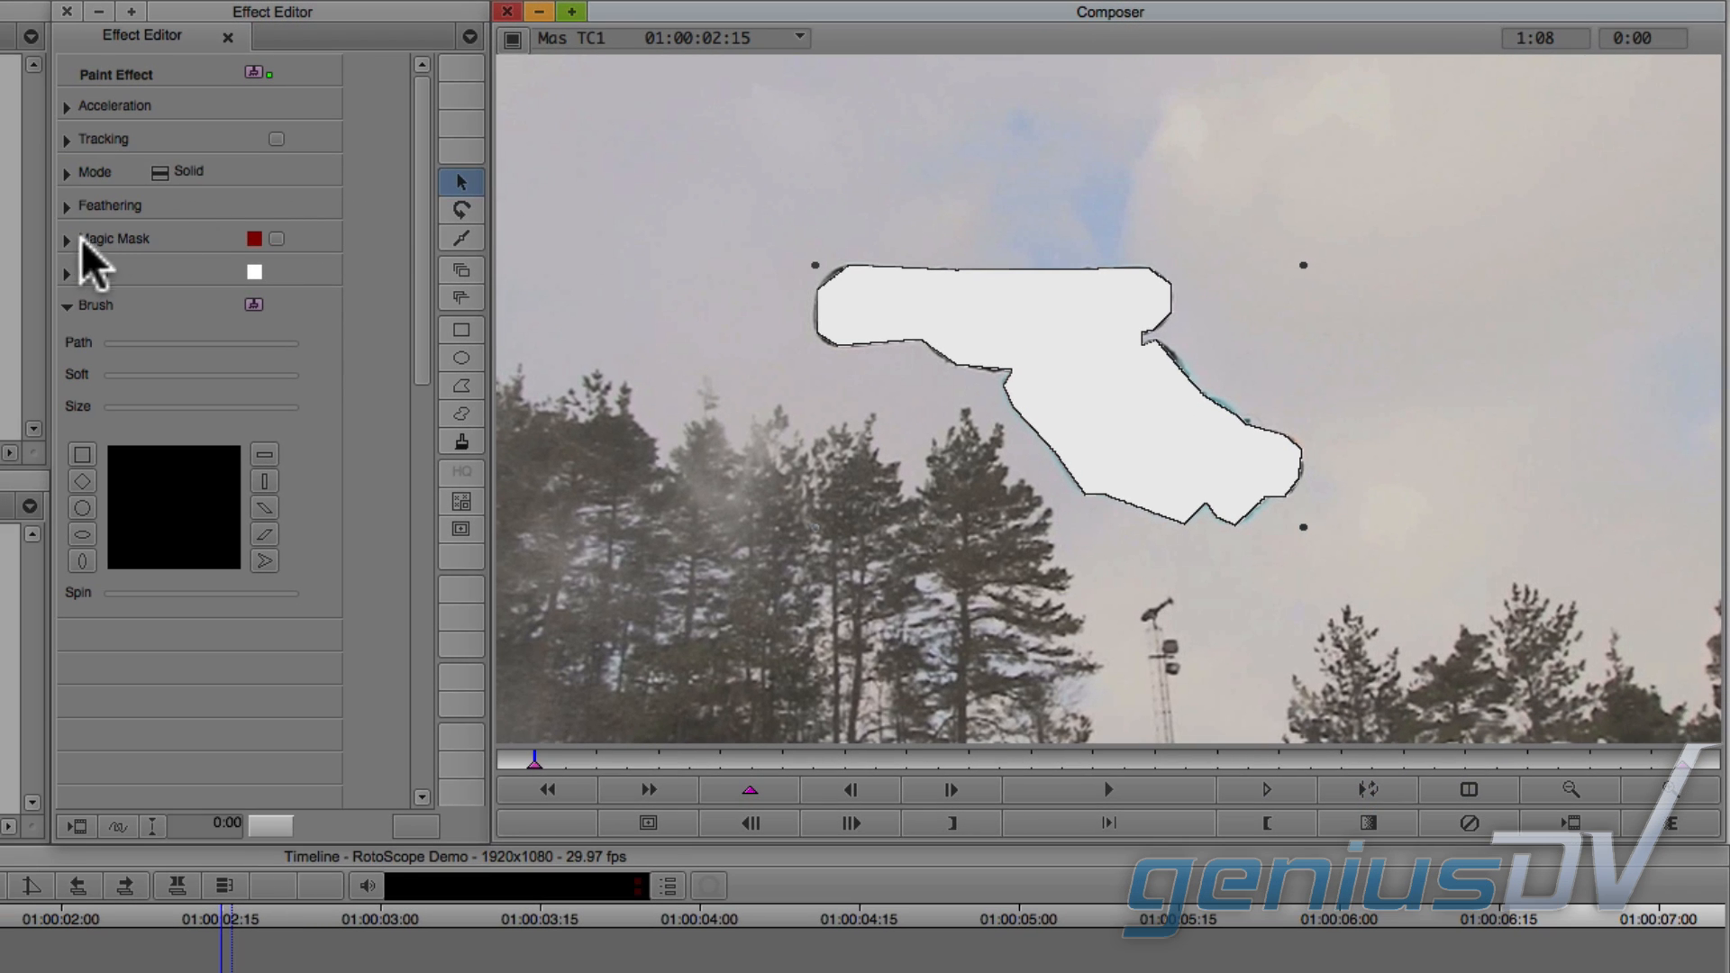
Feather the painted shape with Hor and Vert at 8 and Bias at 0.
click(68, 206)
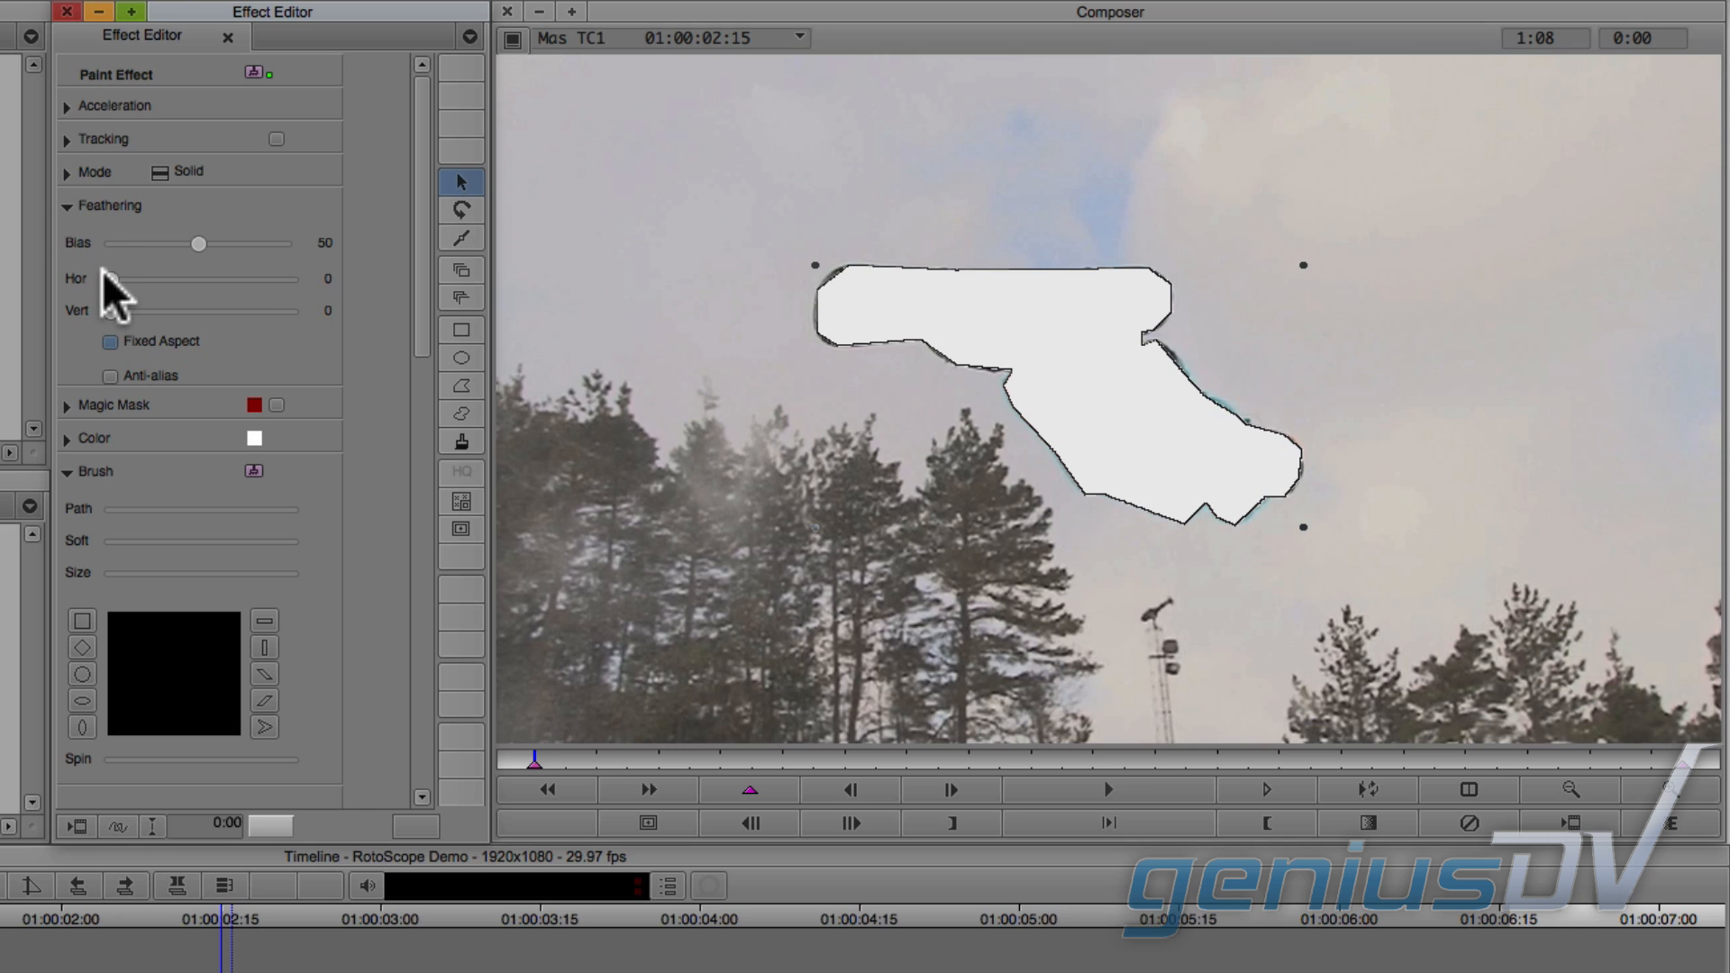
drag(110, 276, 136, 286)
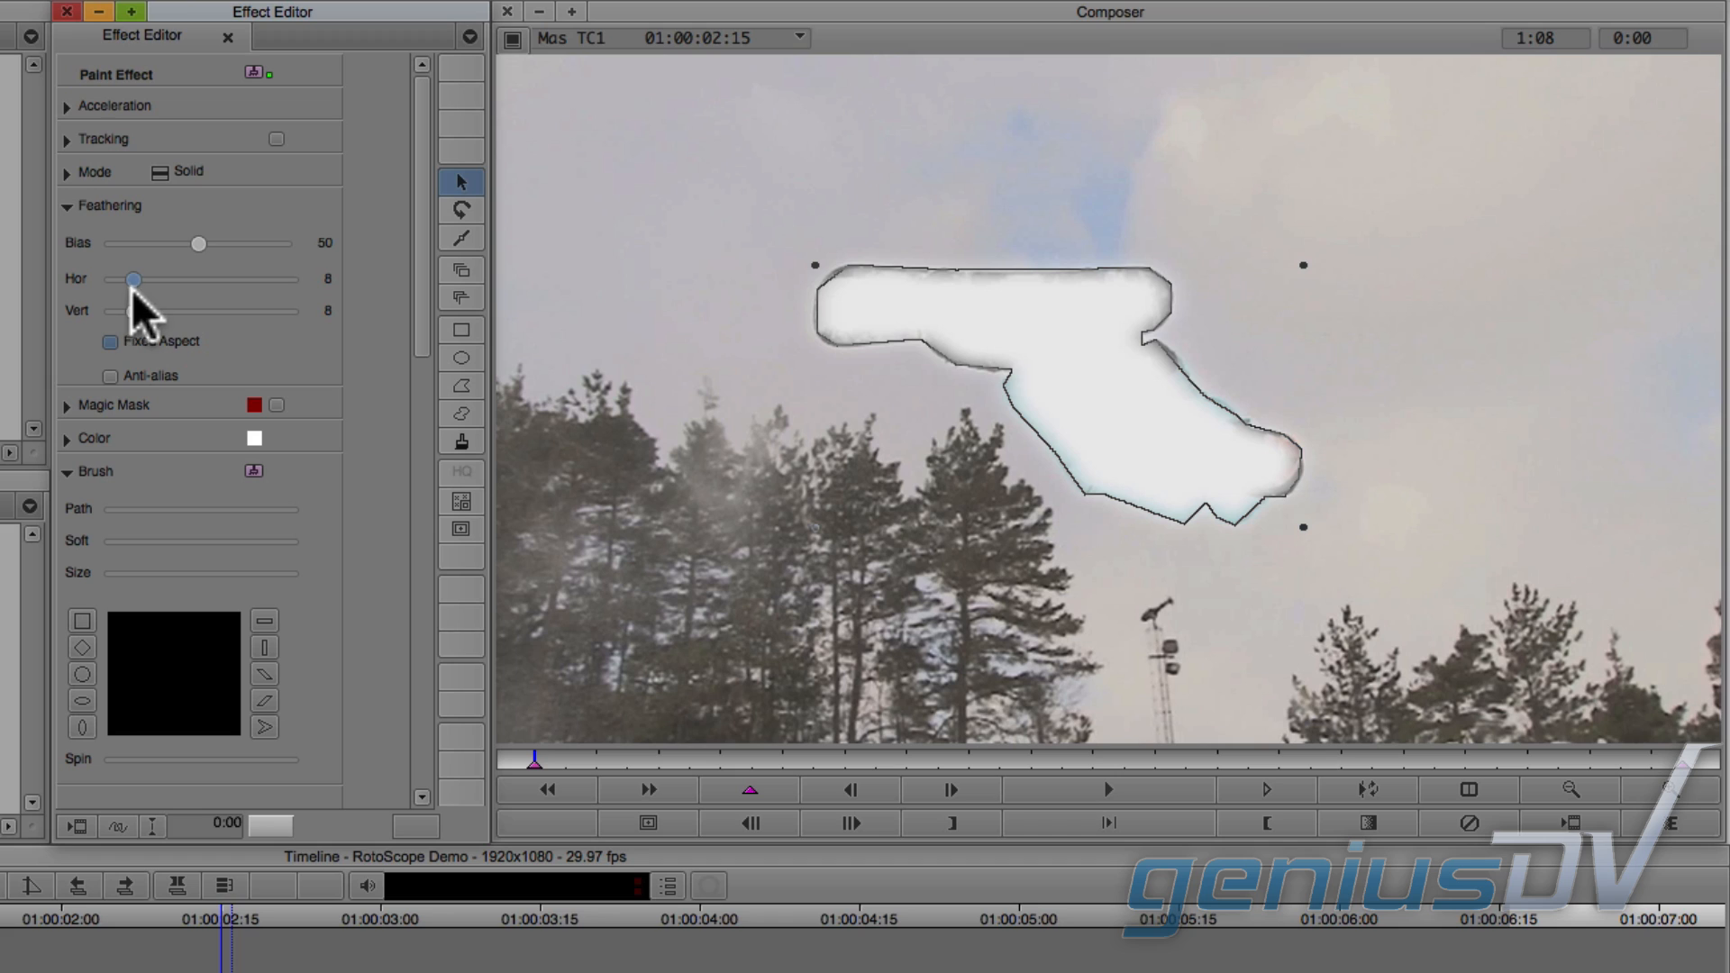
click(197, 244)
drag(196, 246, 94, 251)
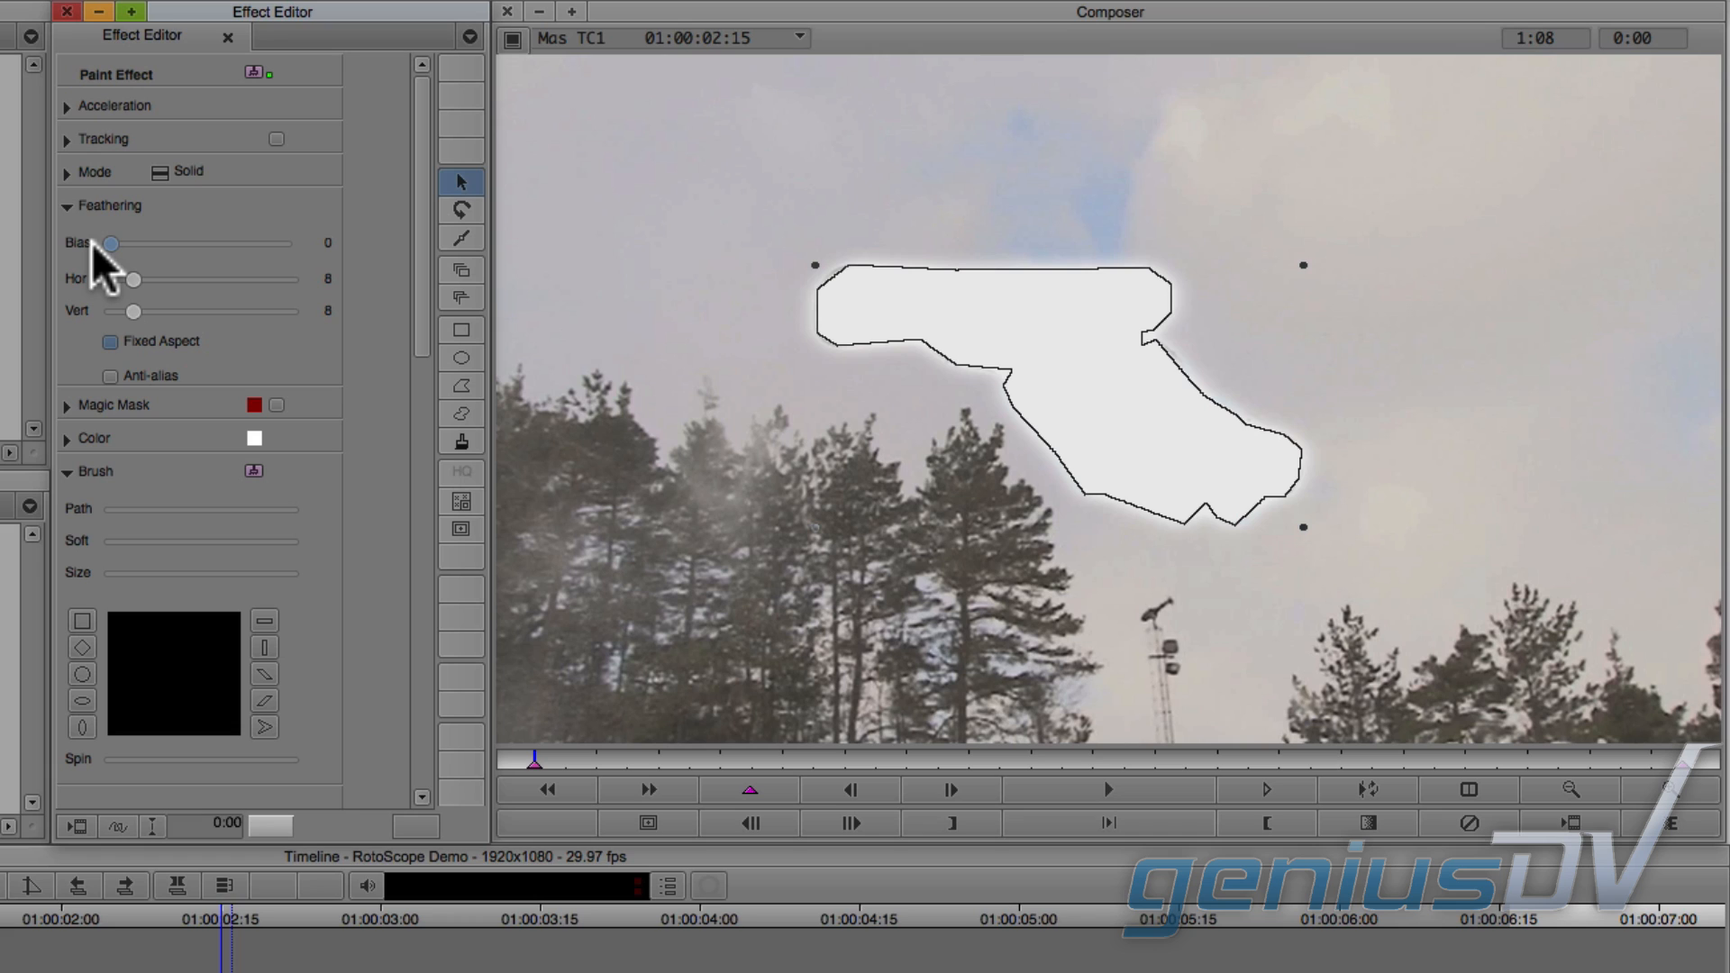
Display the painted shape as an outline only and show its control points for reshaping.
click(118, 826)
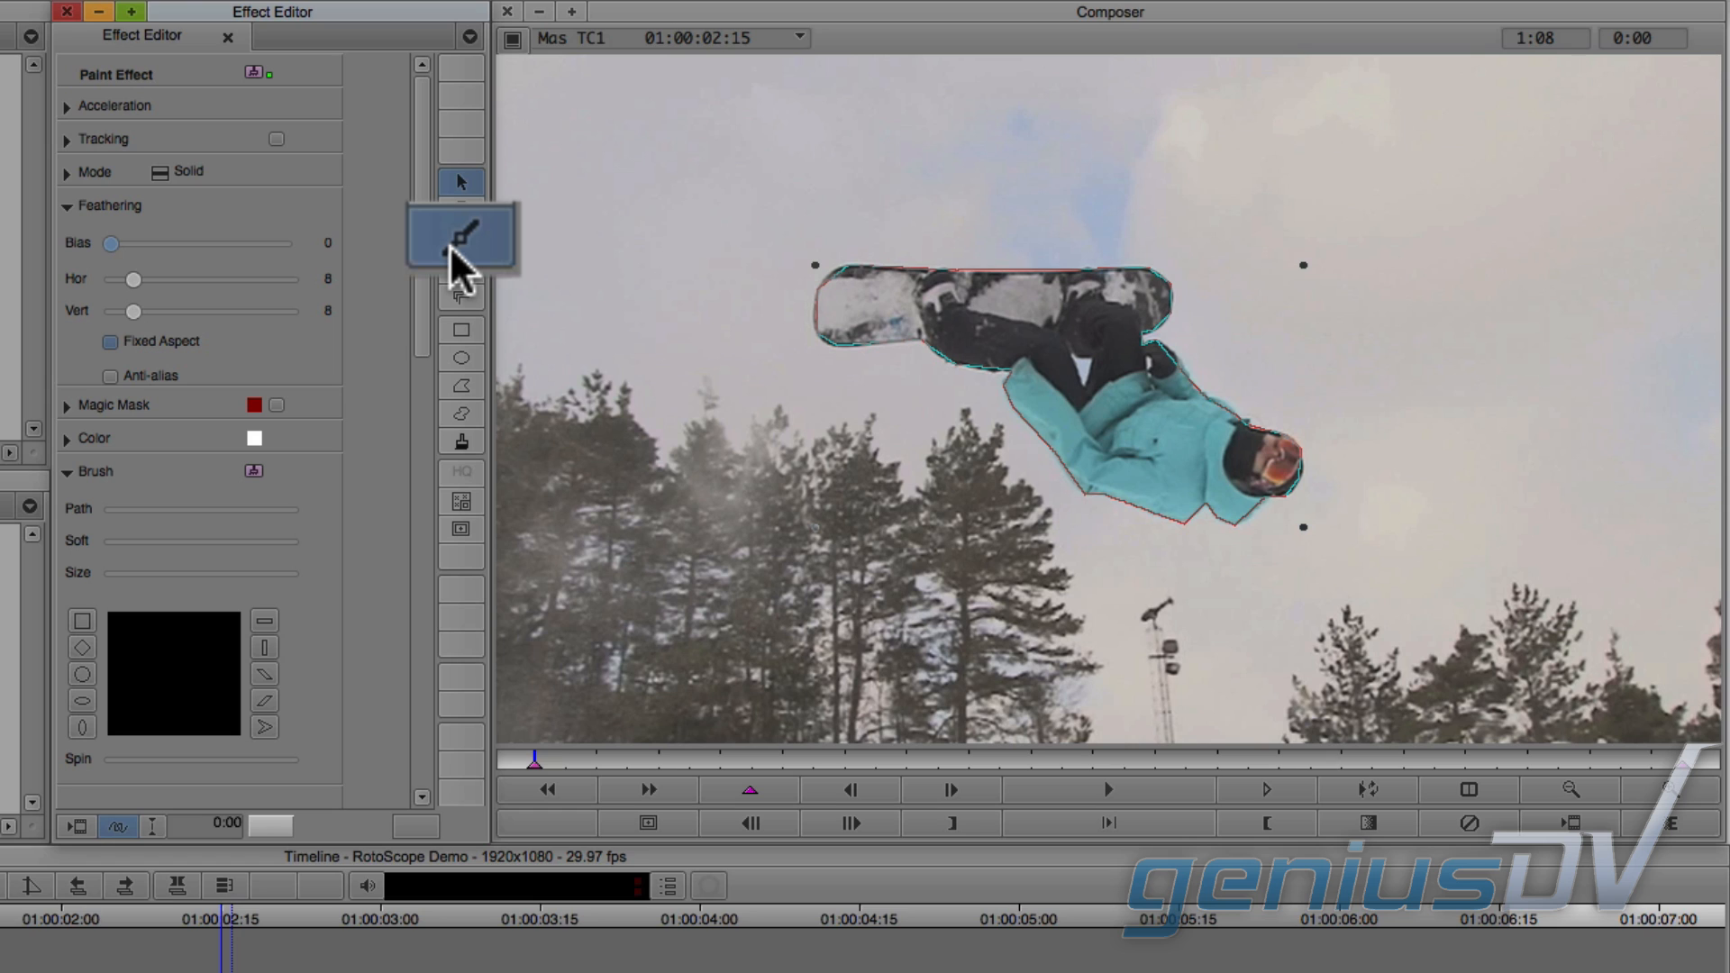
click(460, 239)
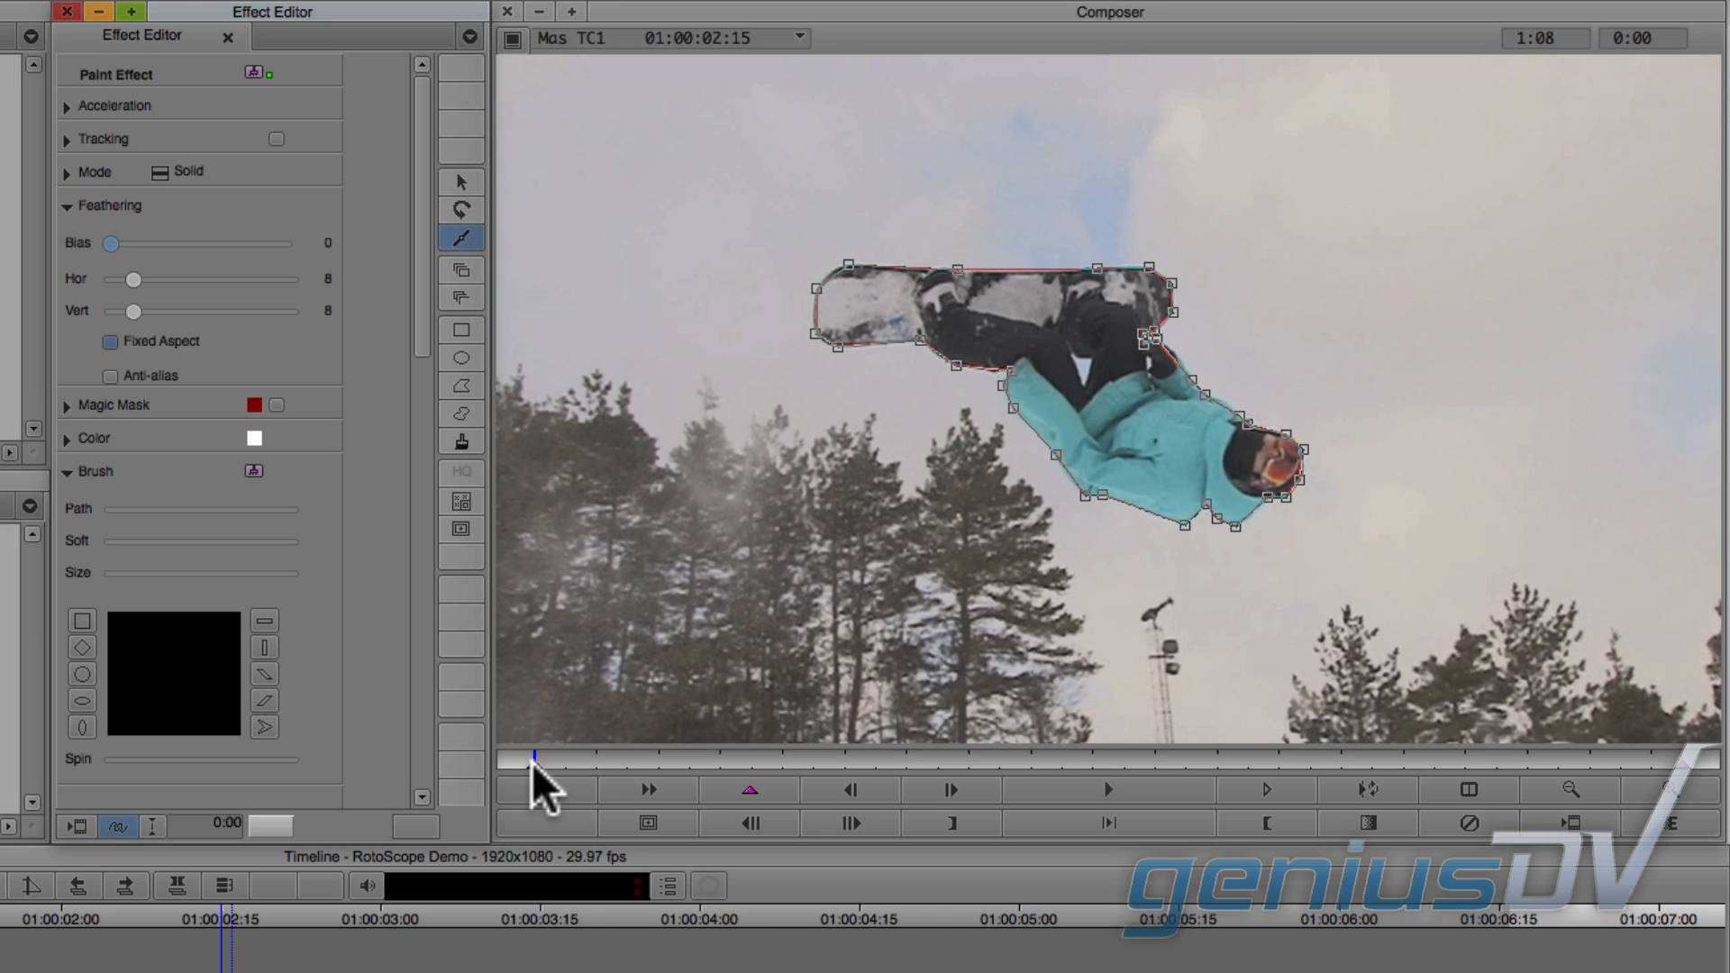
Advance one frame from the first keyframe and reshape the outline's points to follow the snowboarder and the board's raised tip.
click(533, 763)
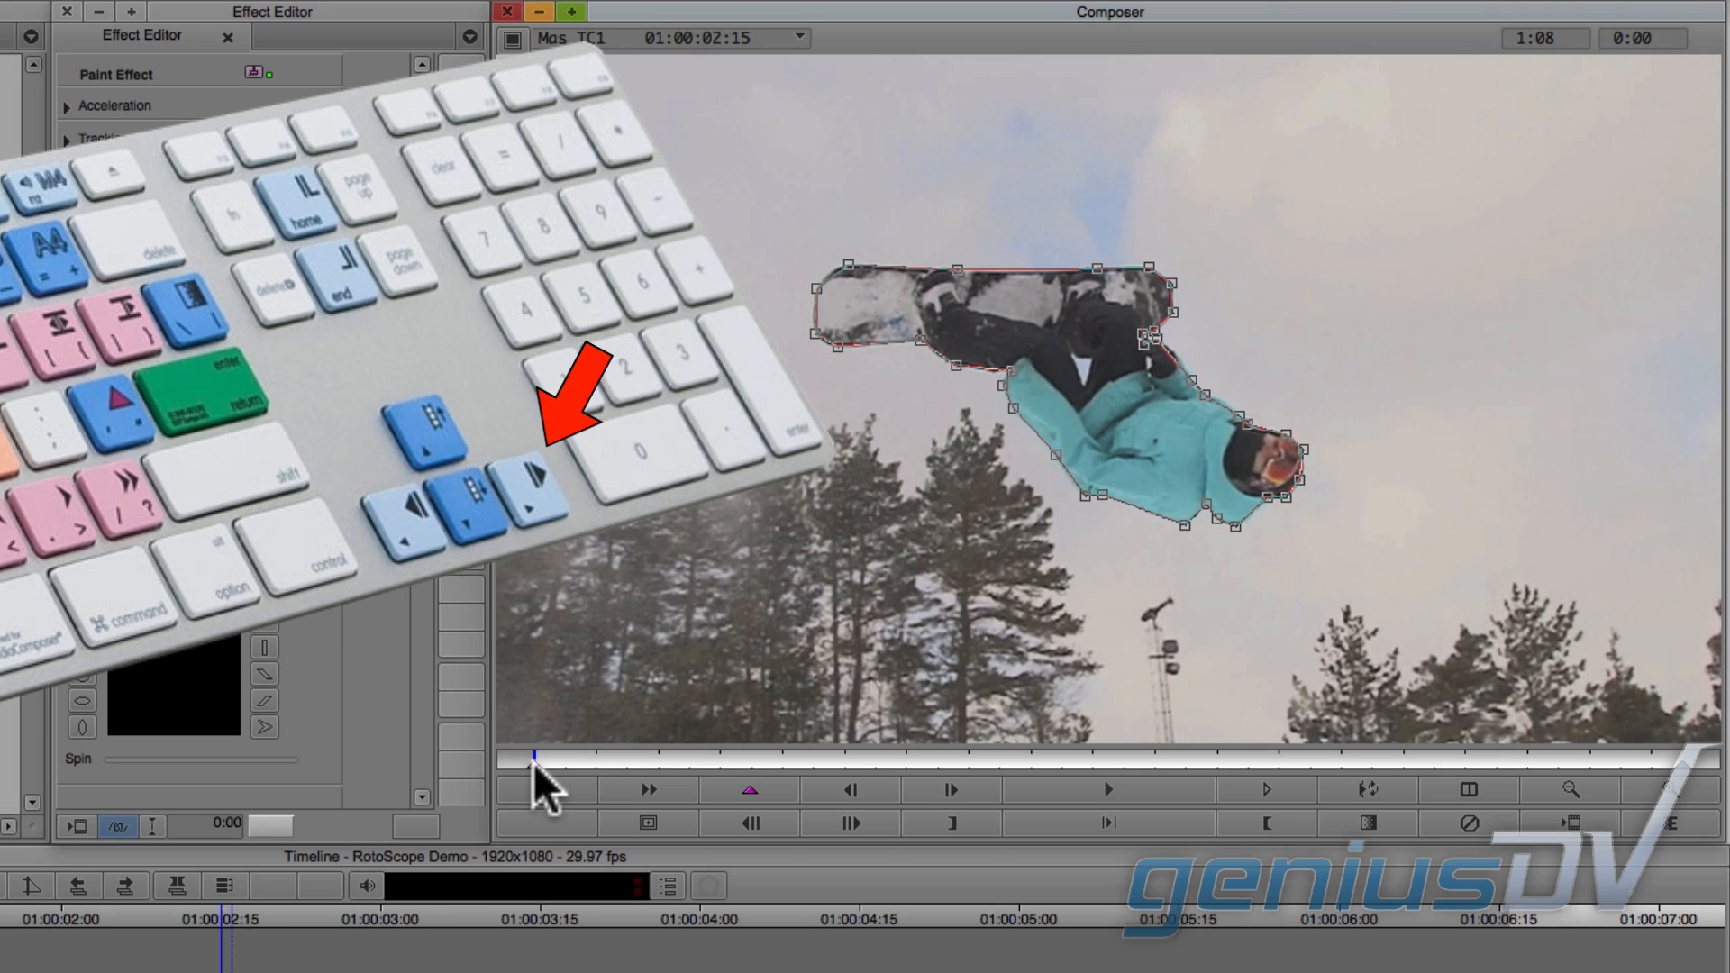
key(Right)
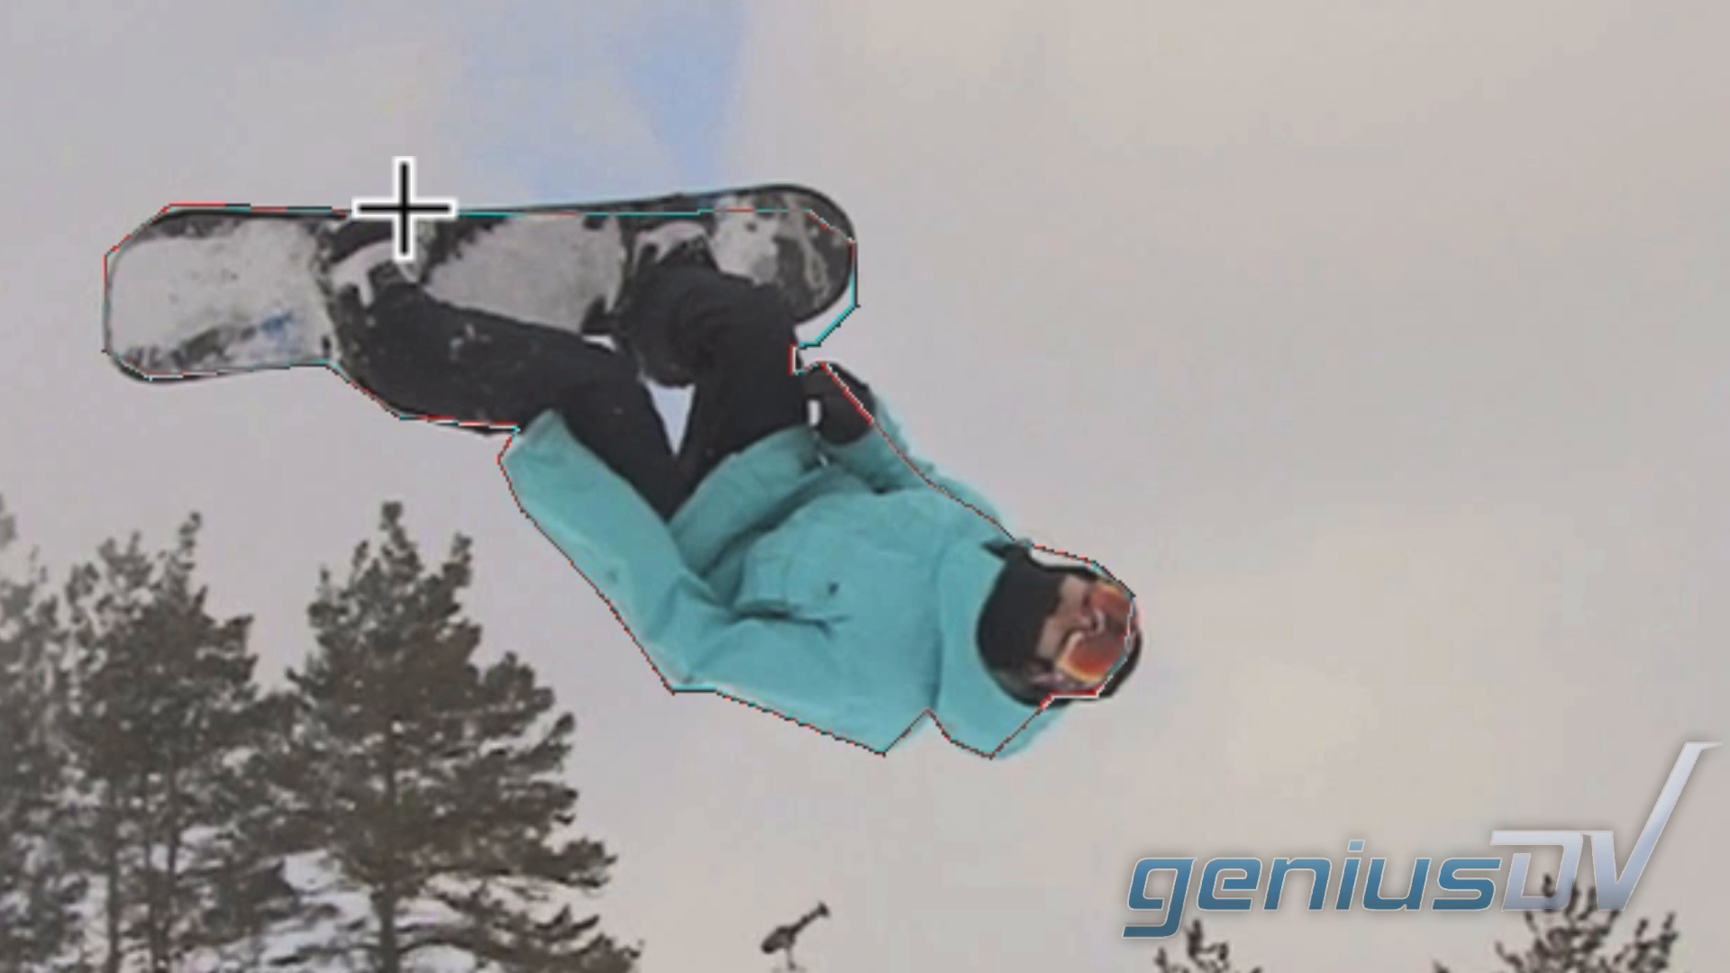
drag(795, 201, 819, 171)
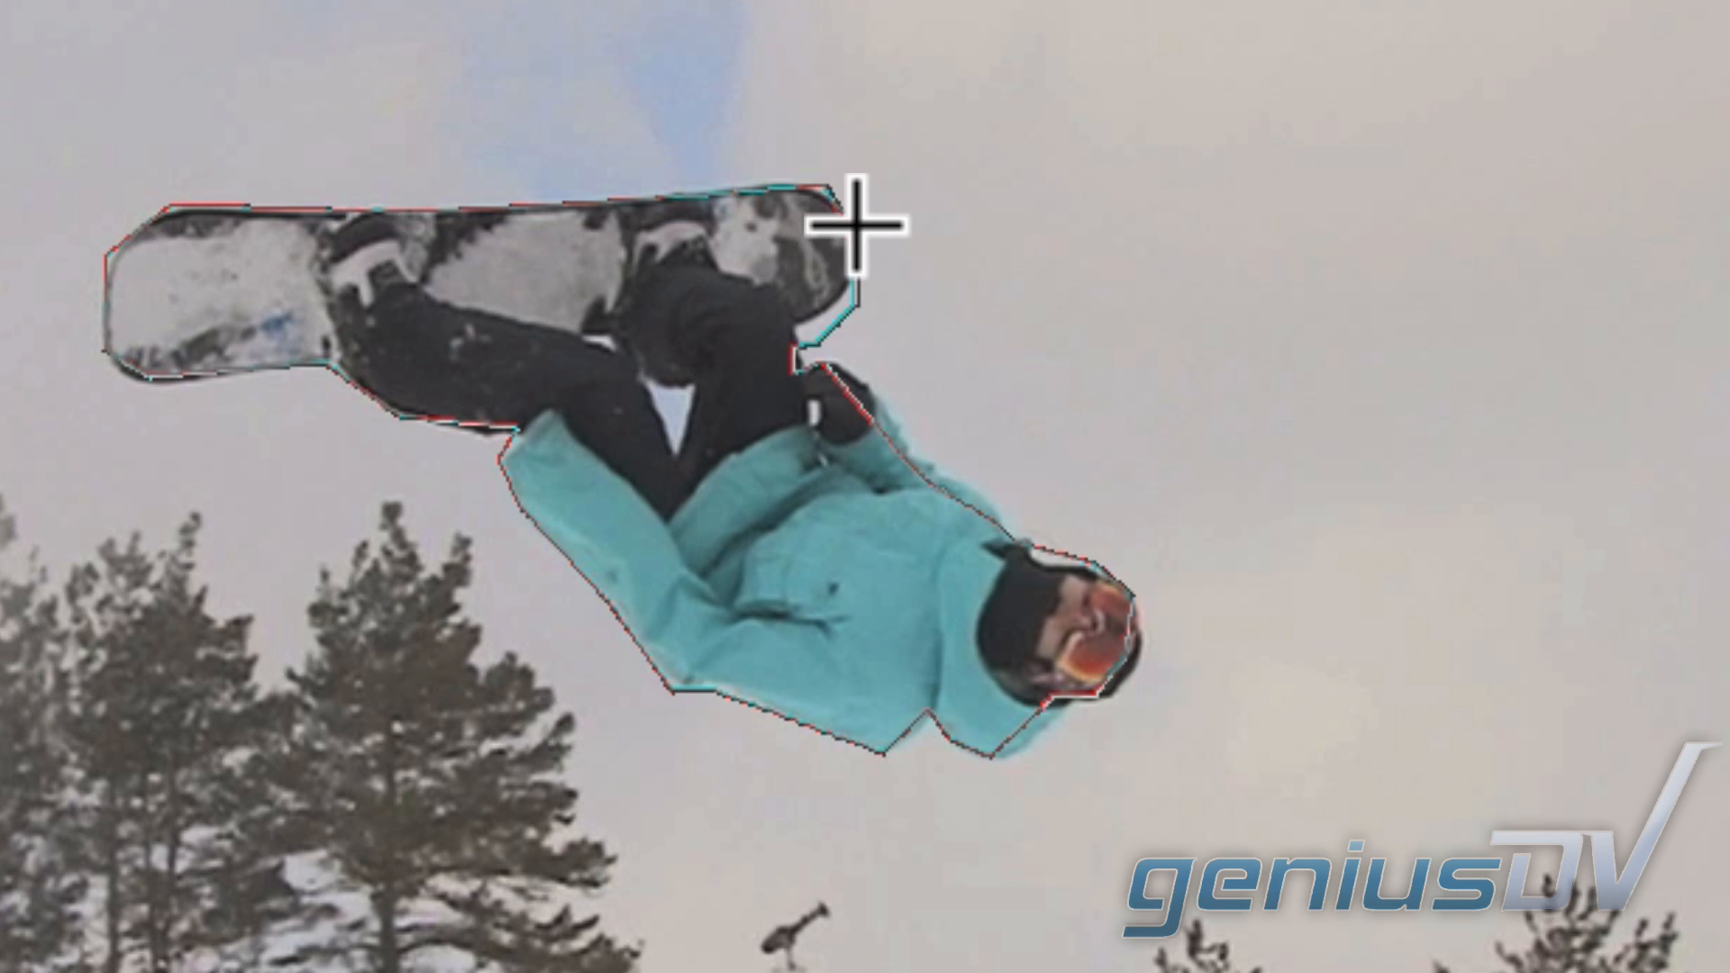
click(800, 315)
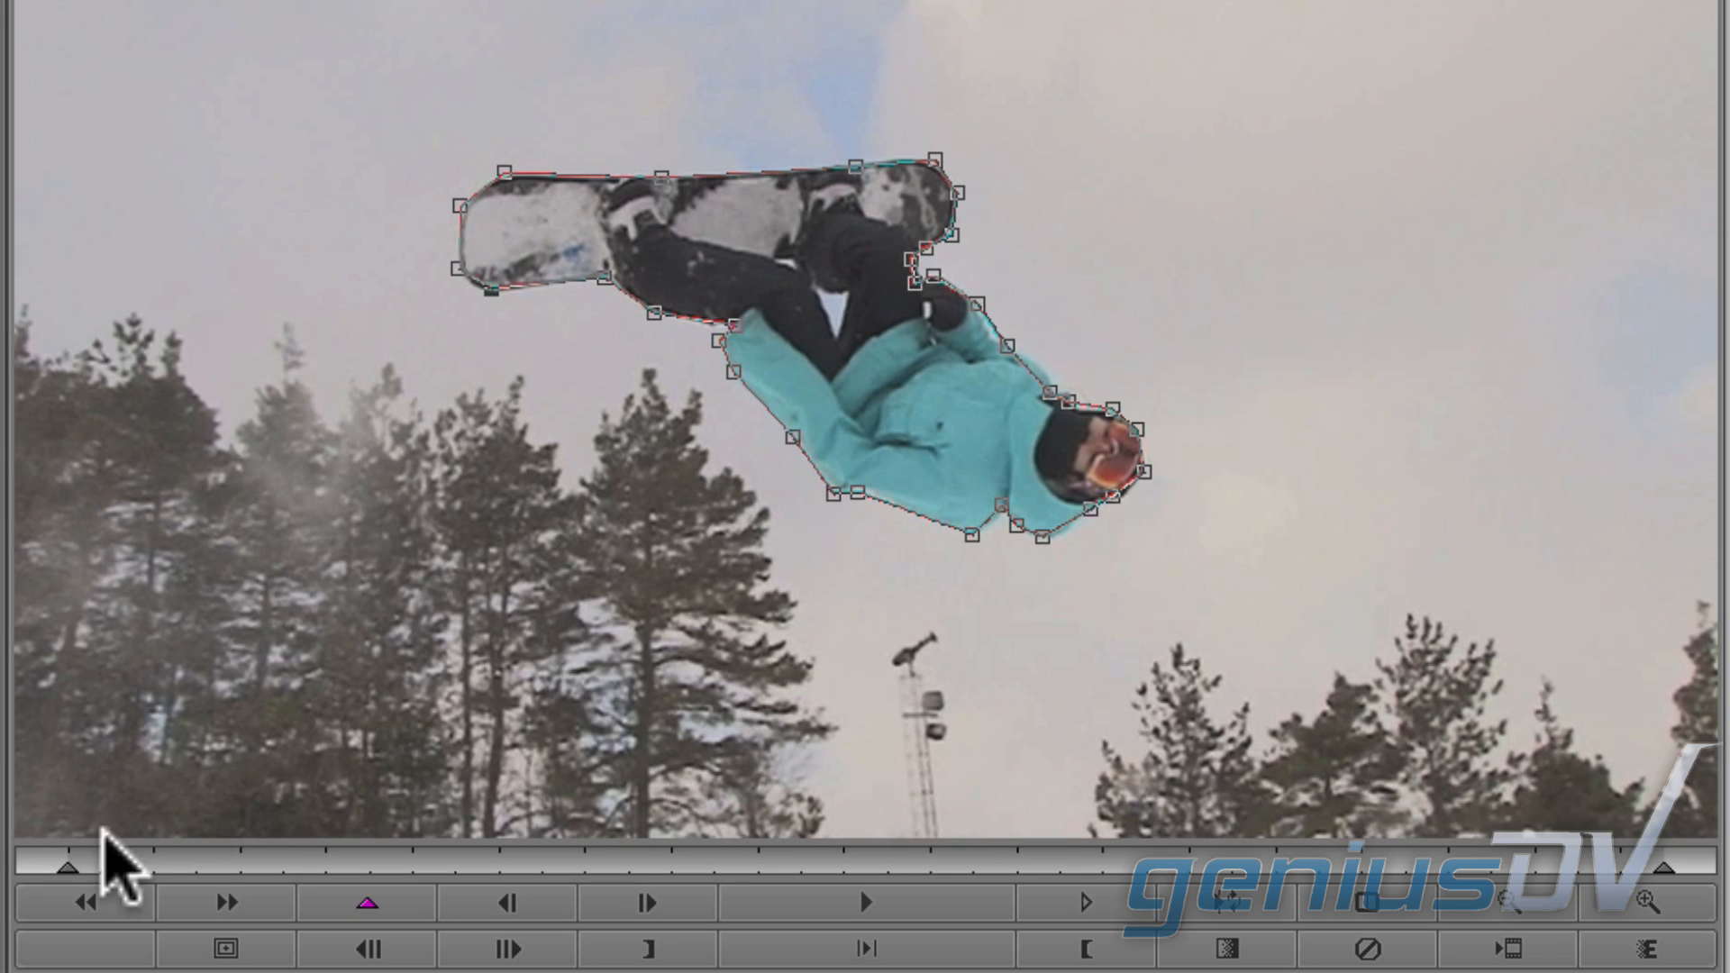
Copy the second frame's keyframe and paste its shape onto the last keyframe of the effect.
click(109, 867)
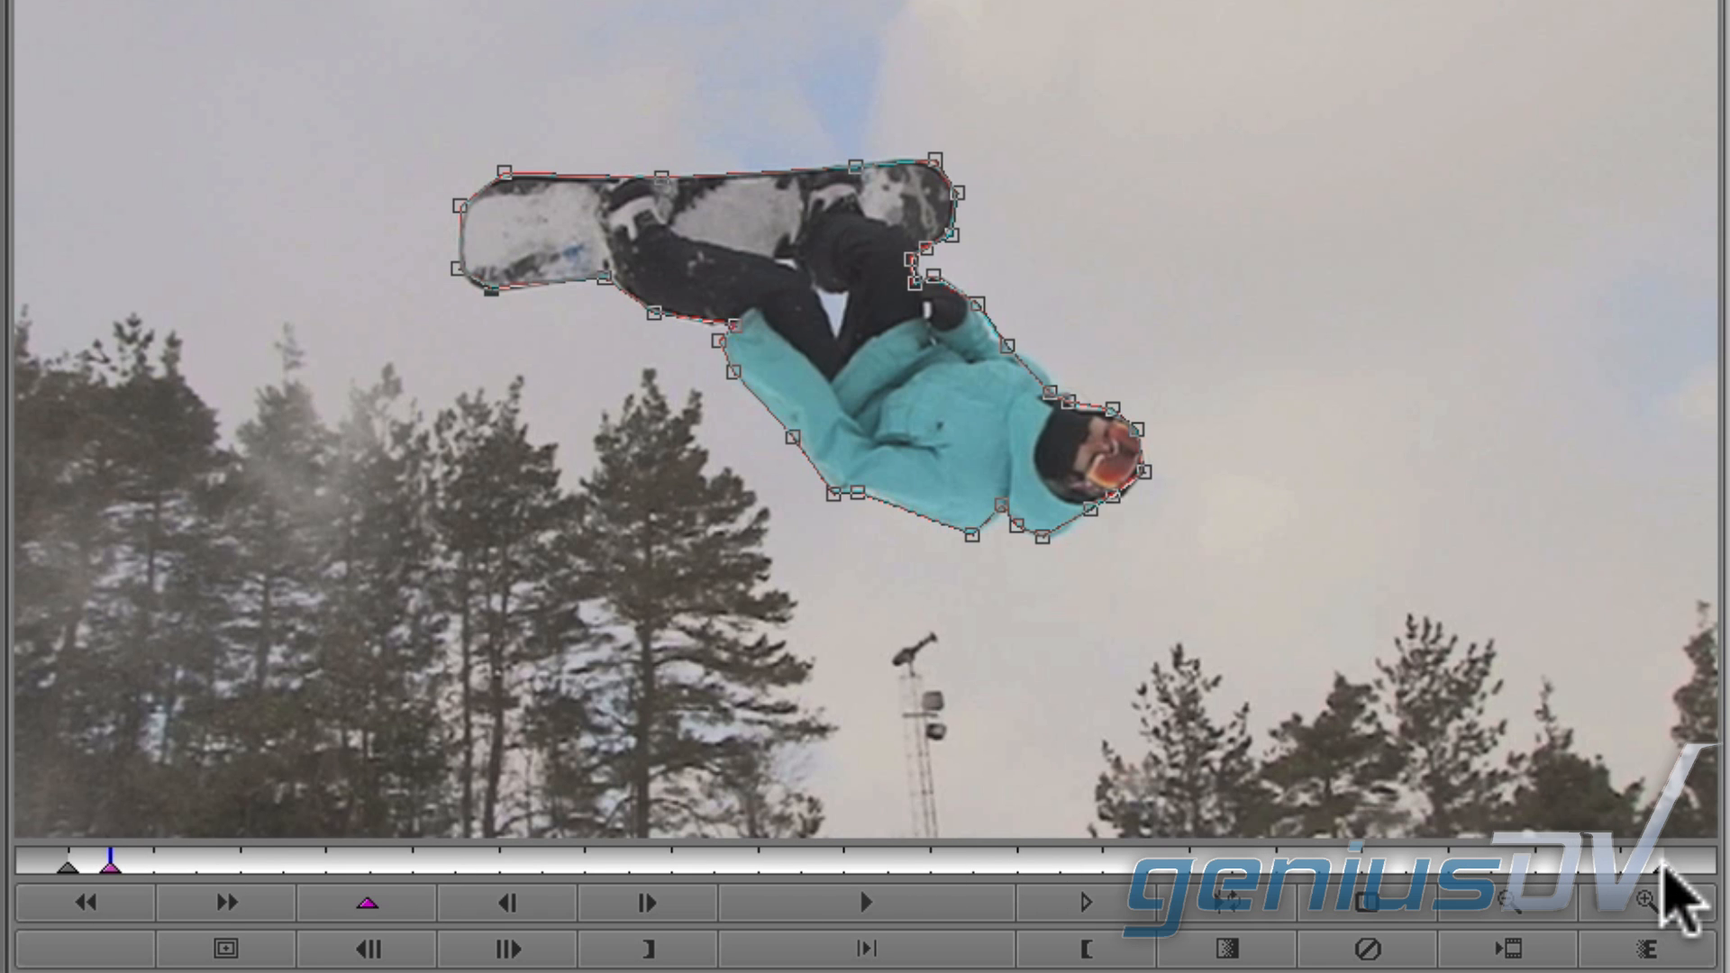
click(1664, 863)
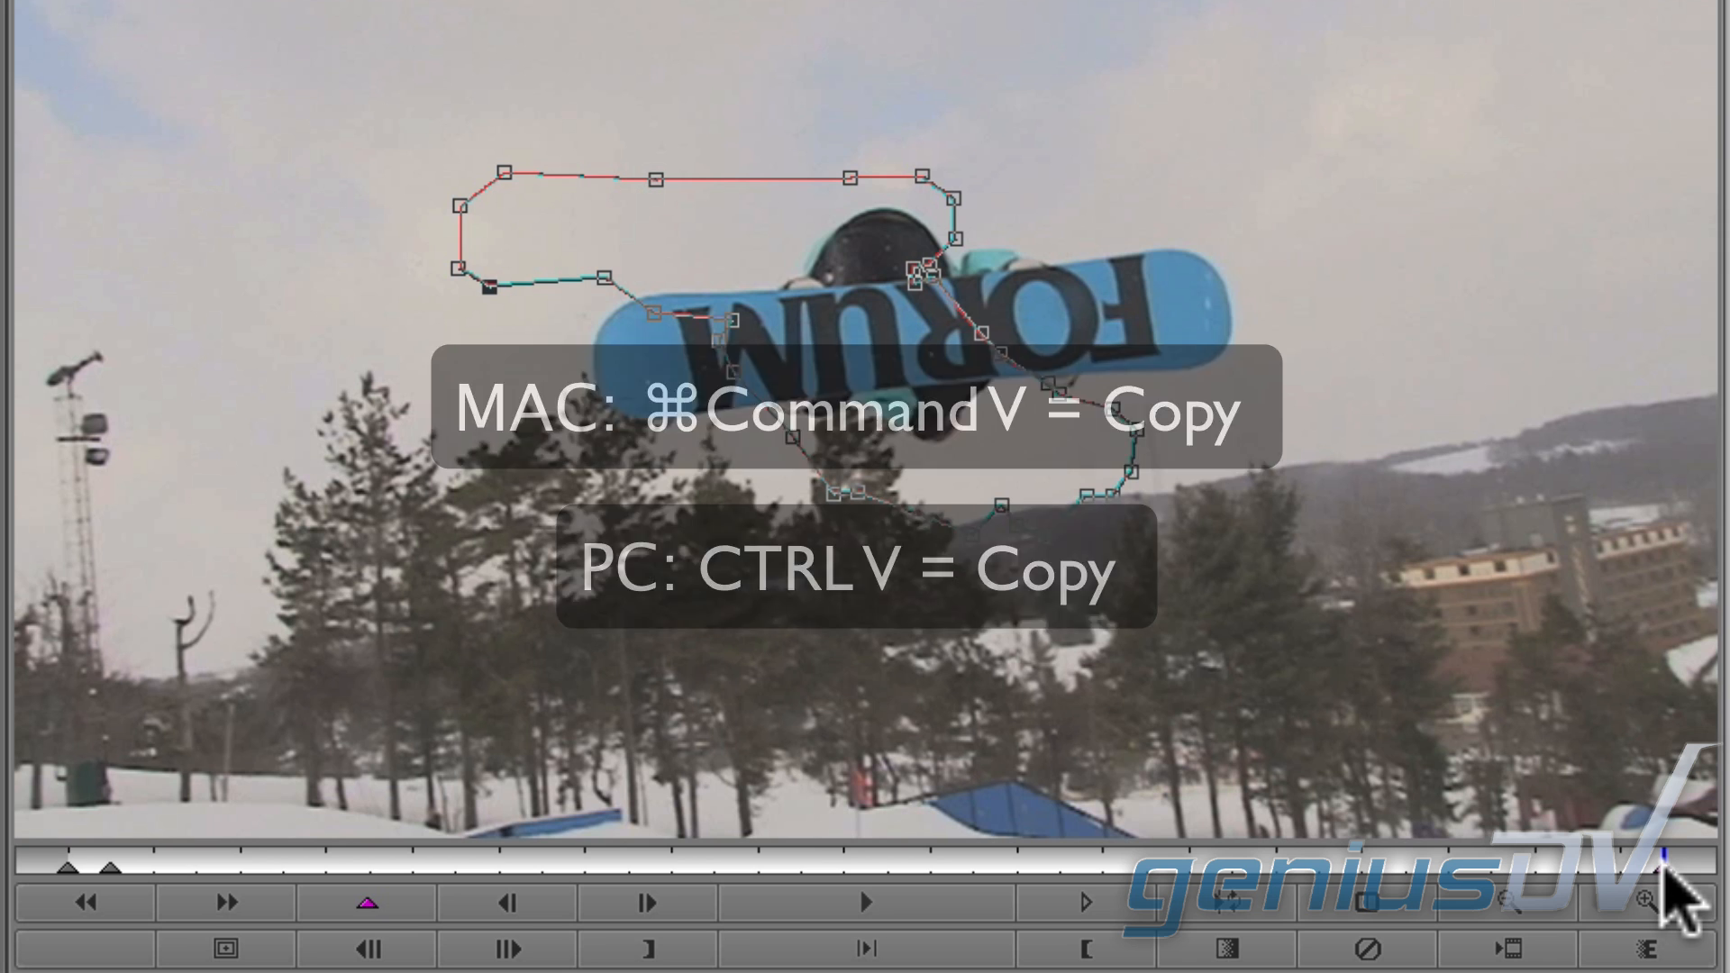
key(ctrl+v)
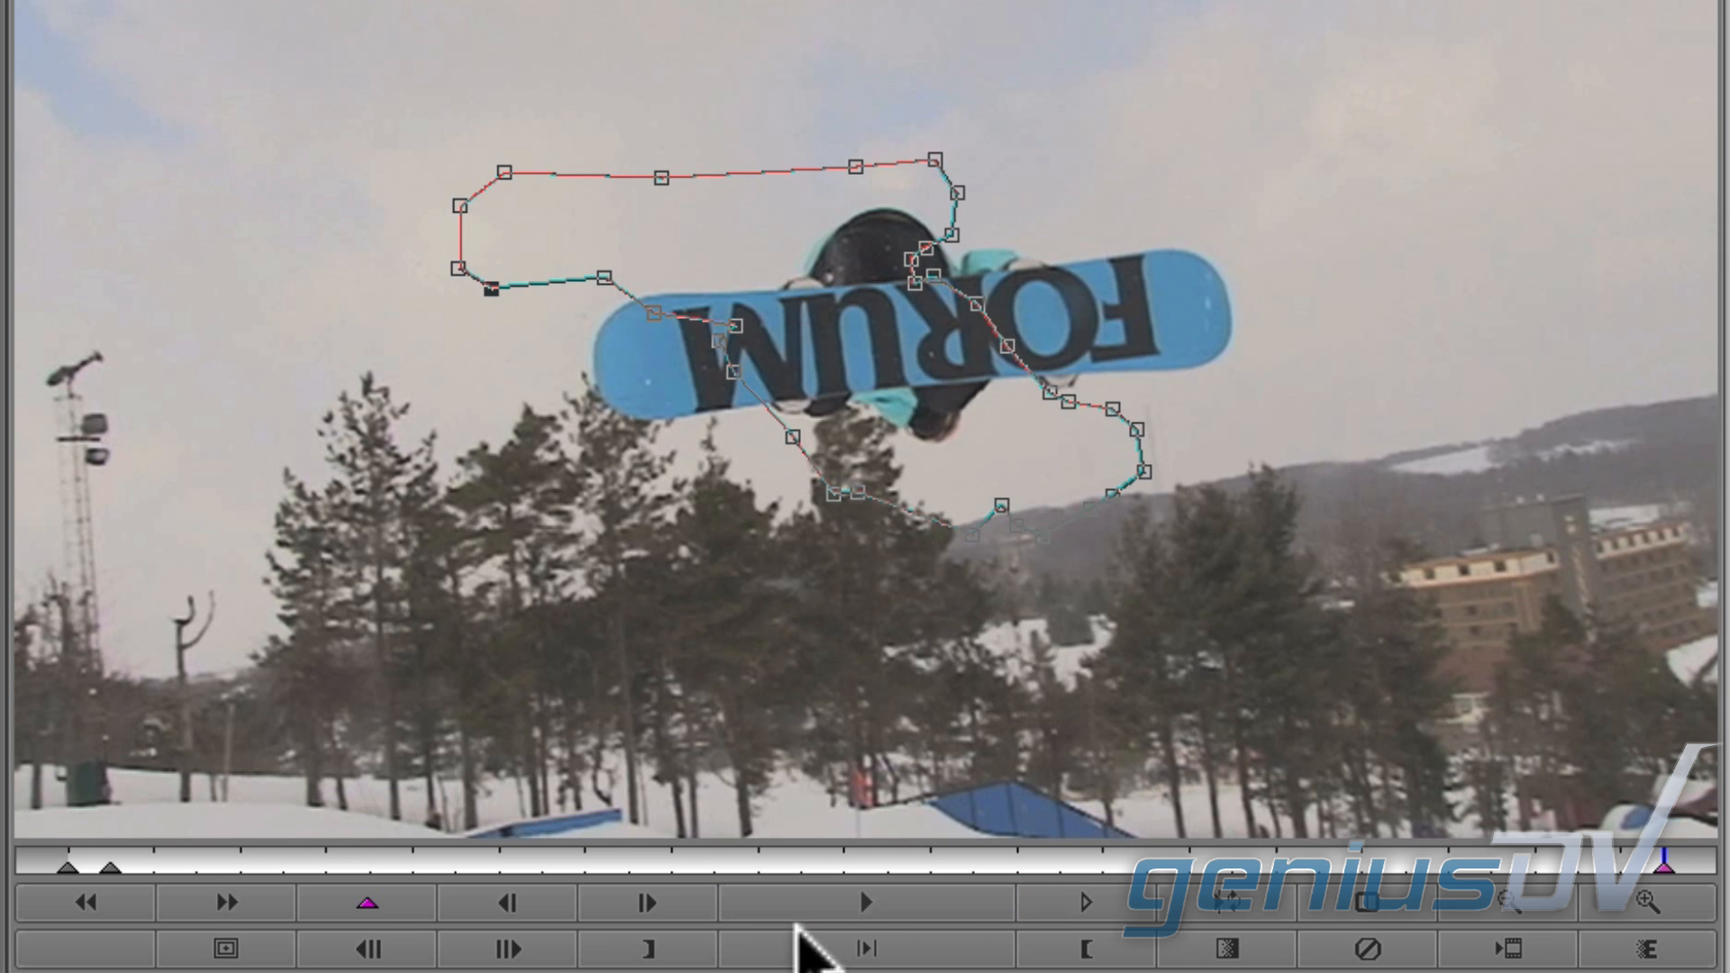
On the frame after the second keyframe, fit the outline's points to the snowboard's upper edge and raised tip.
click(110, 863)
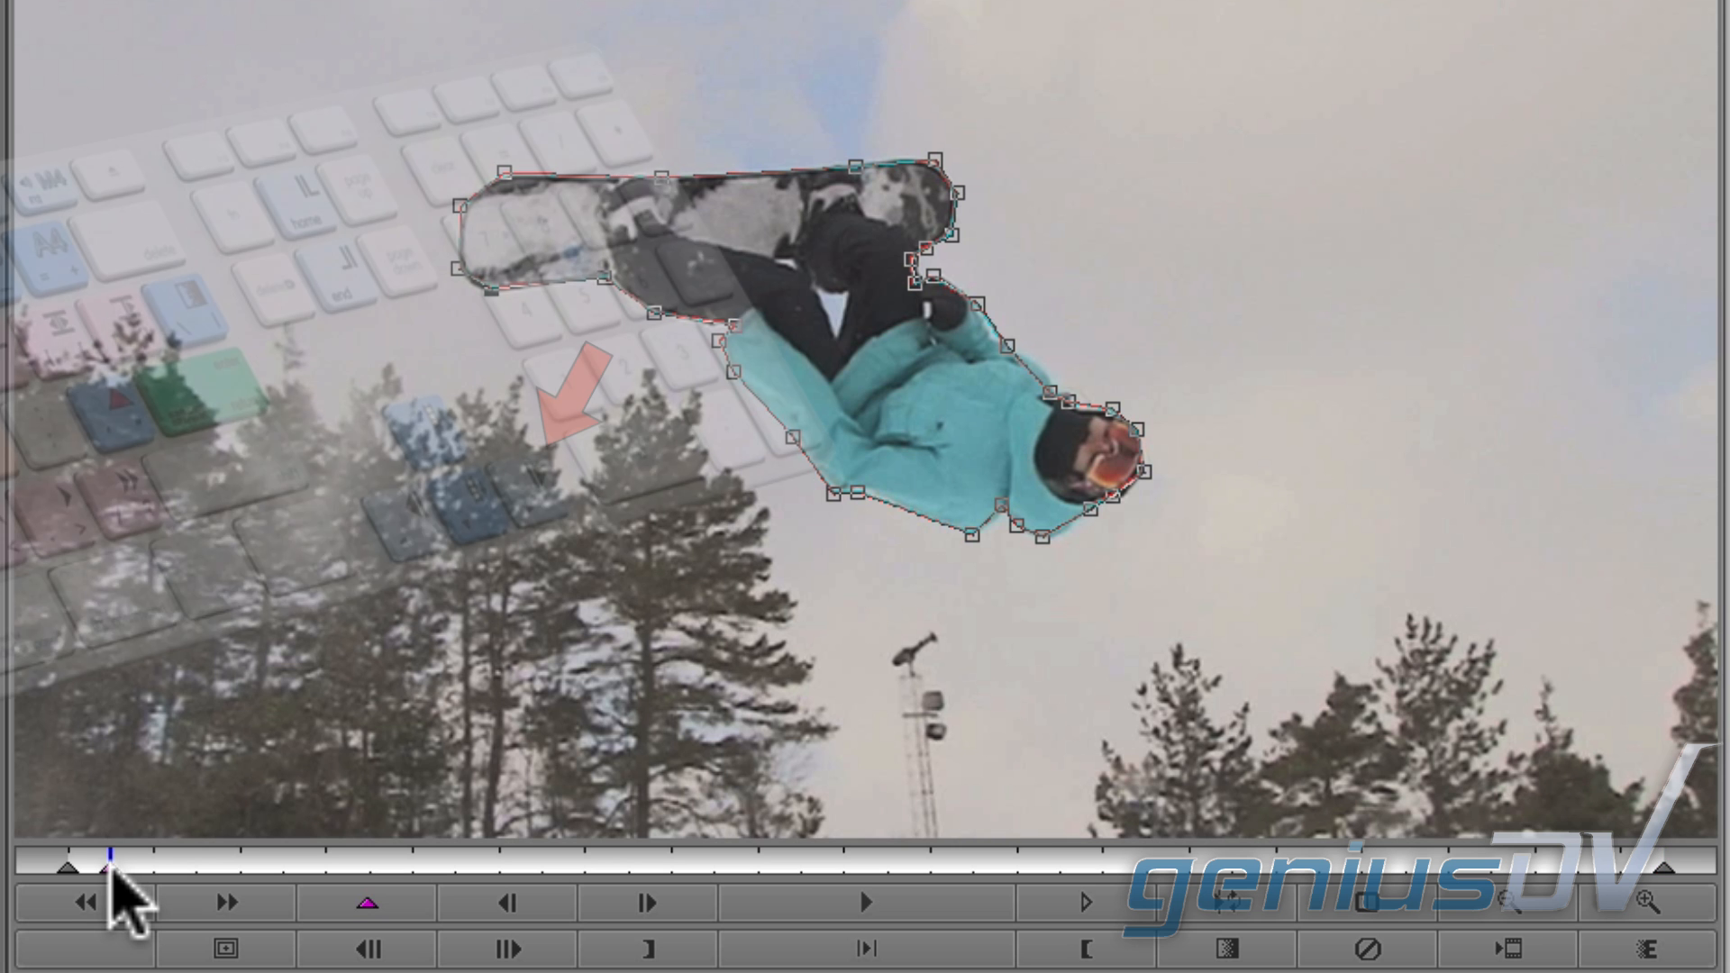
key(Right)
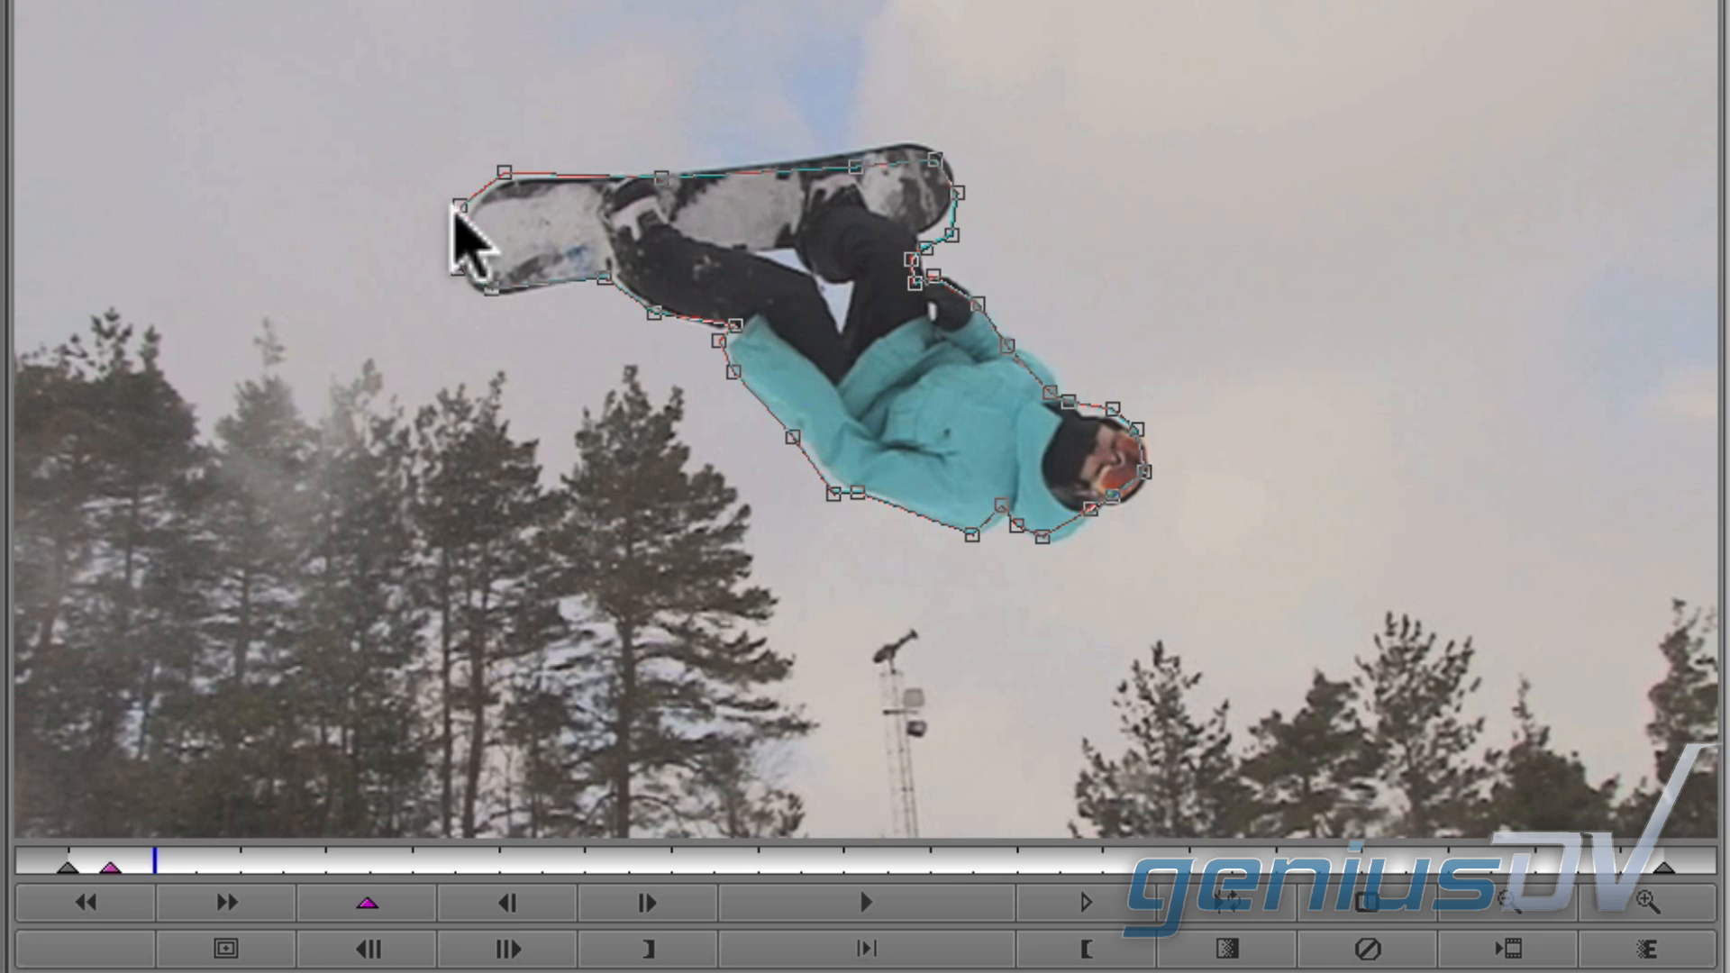
drag(461, 205, 510, 180)
drag(662, 178, 664, 171)
drag(856, 167, 963, 185)
drag(952, 236, 951, 213)
drag(926, 248, 917, 274)
Adjust the points around the shoulder, head, jacket, leg and lower board edge to match the third frame.
drag(1007, 346, 1019, 346)
drag(1049, 392, 1058, 384)
drag(1113, 409, 1149, 481)
drag(1113, 497, 1121, 504)
drag(1091, 509, 1096, 518)
drag(1043, 537, 1006, 513)
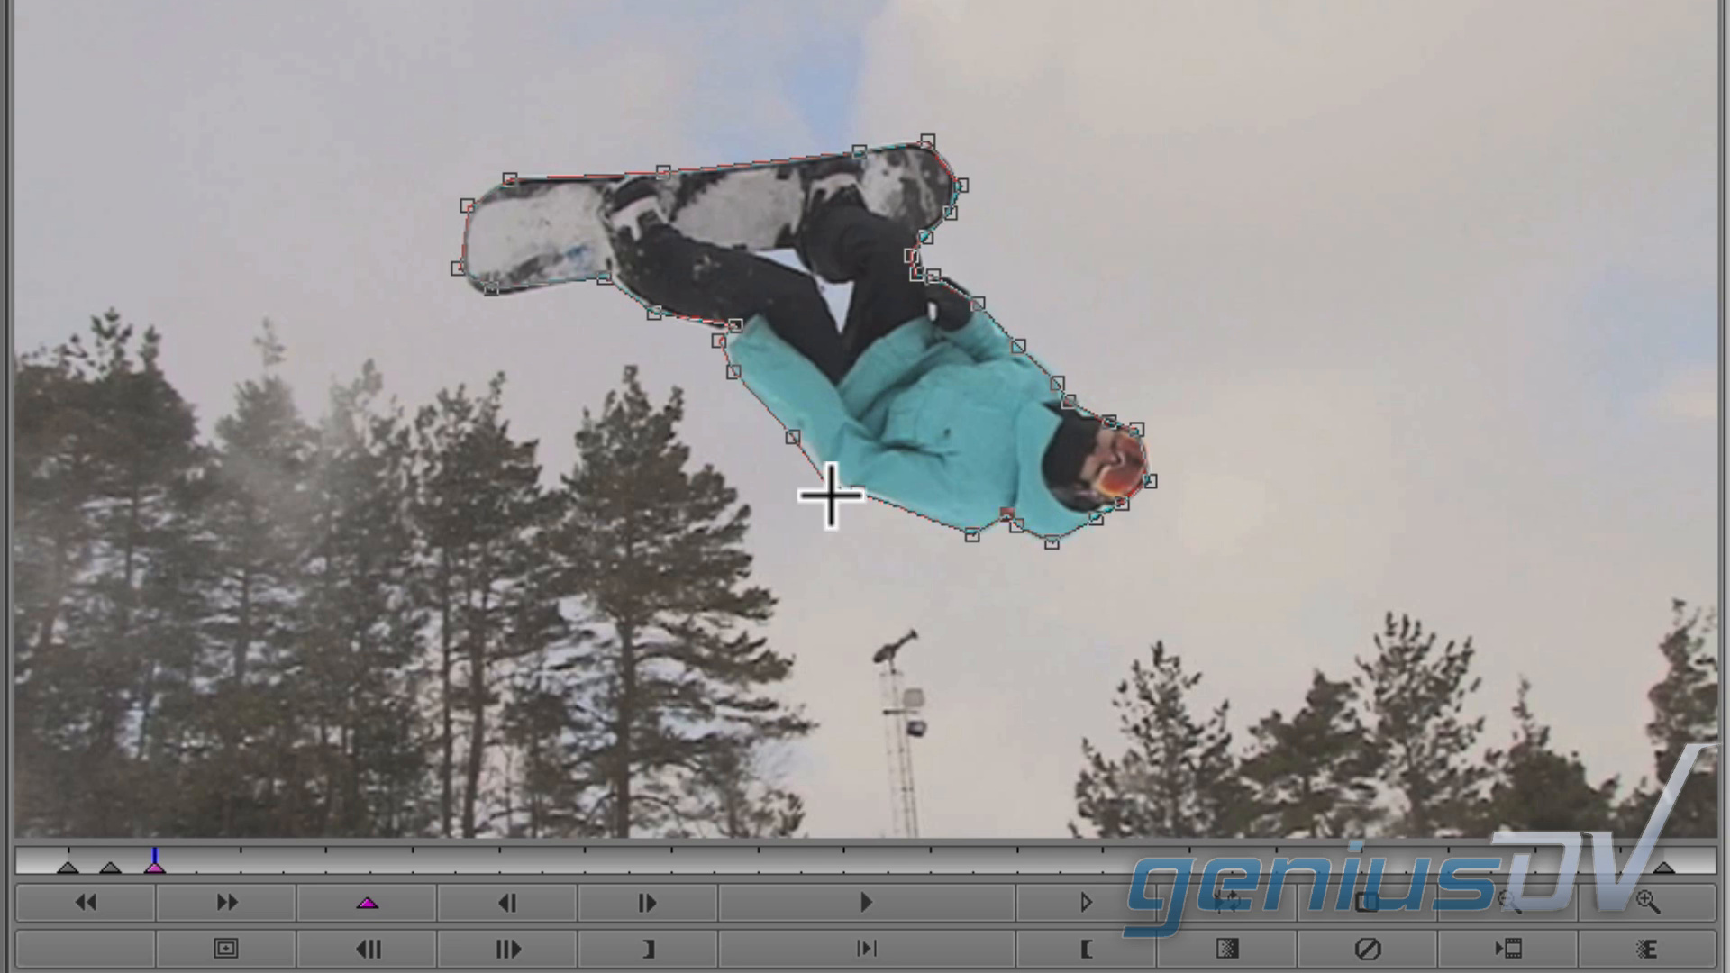
drag(829, 488, 826, 477)
drag(719, 341, 741, 328)
drag(654, 313, 656, 307)
drag(491, 289, 494, 293)
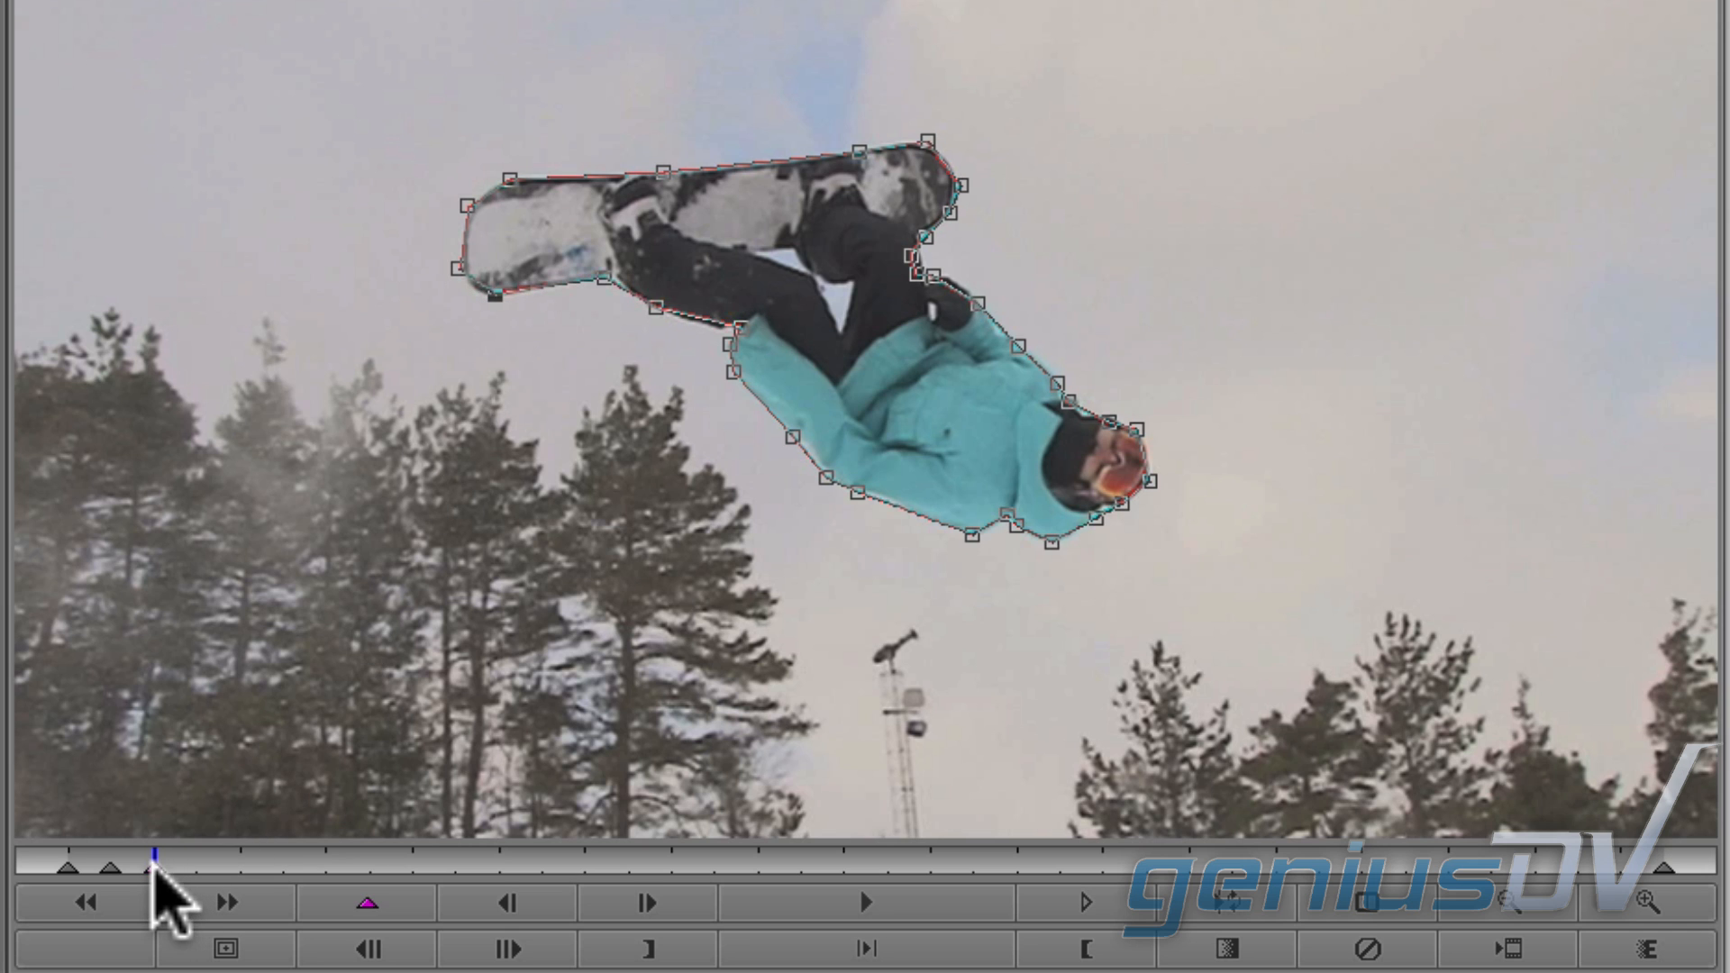
Copy the third frame's keyframe and paste its shape onto the last keyframe of the effect.
click(154, 865)
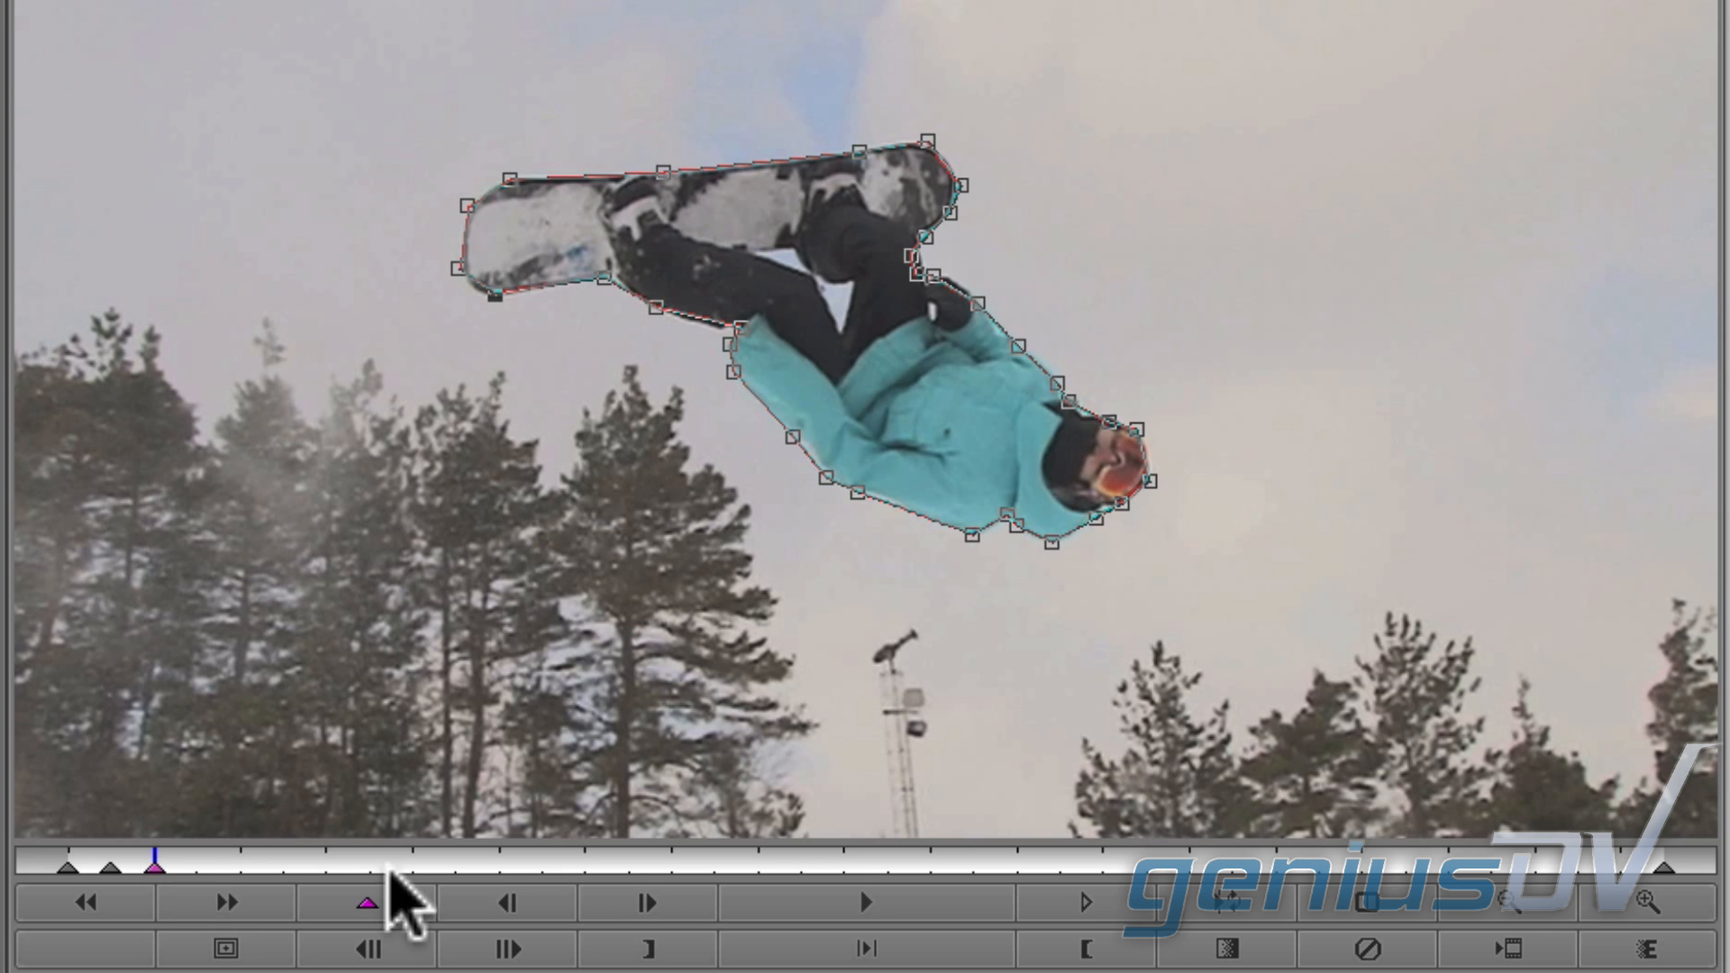
click(1665, 867)
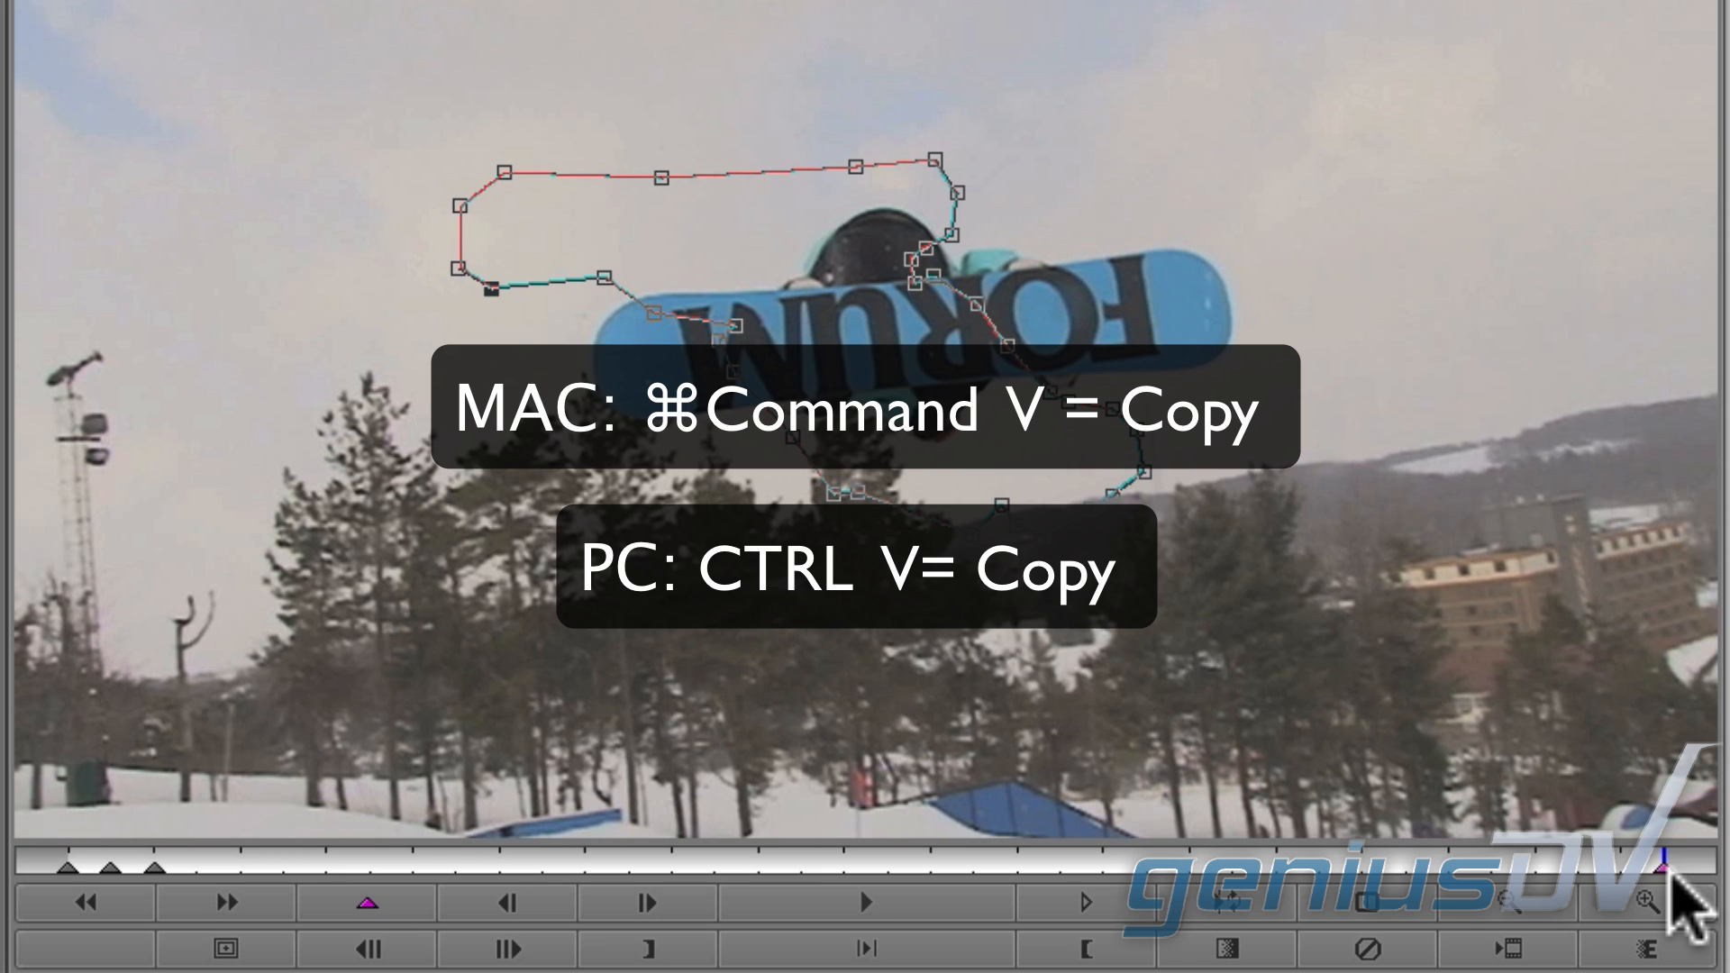
key(ctrl+v)
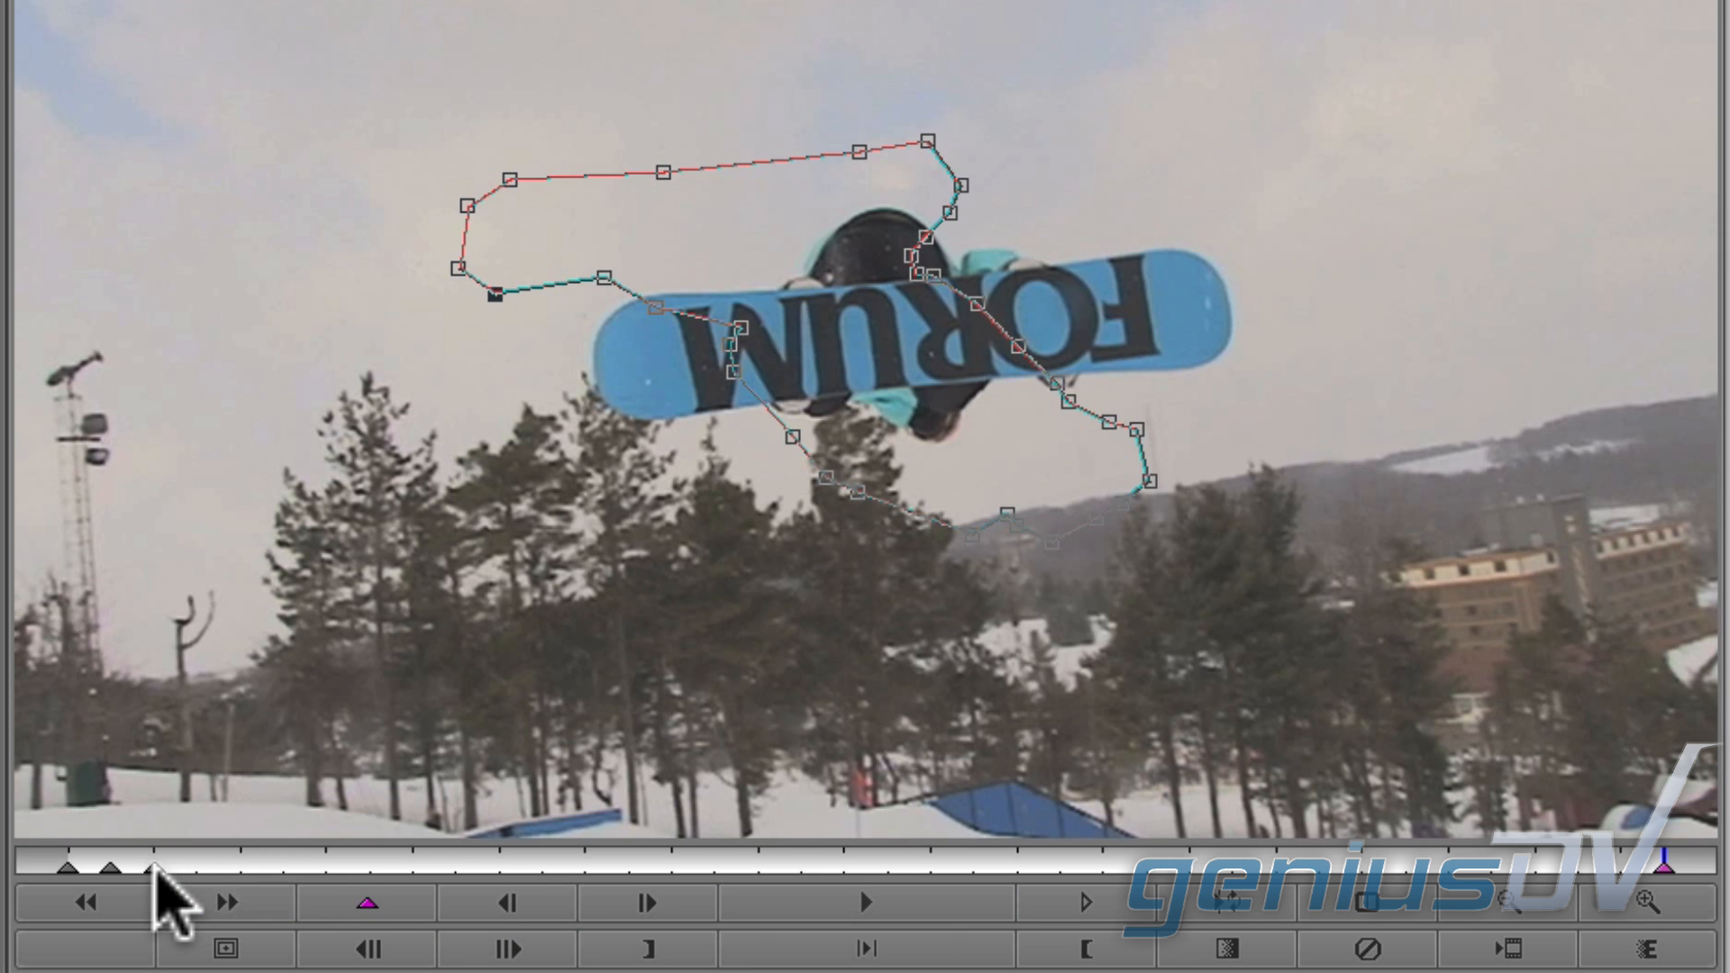
On the frame after the third keyframe, reshape the outline's points around the snowboard's tail, upper edge and raised tip.
click(155, 867)
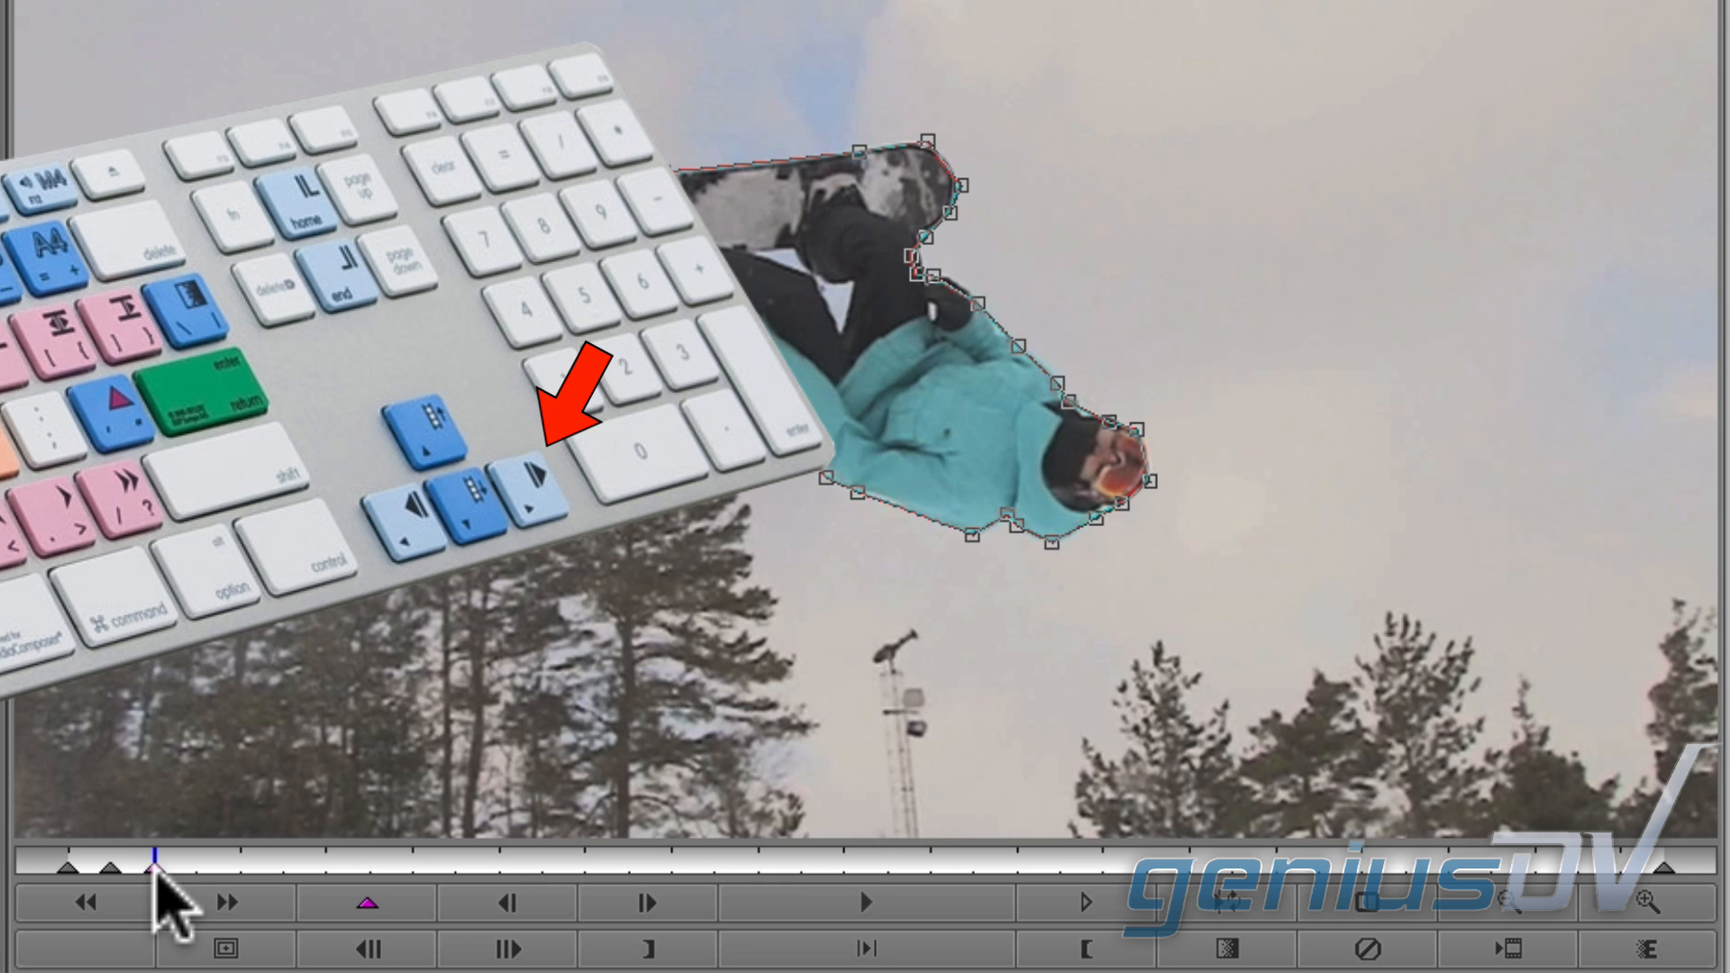
key(Right)
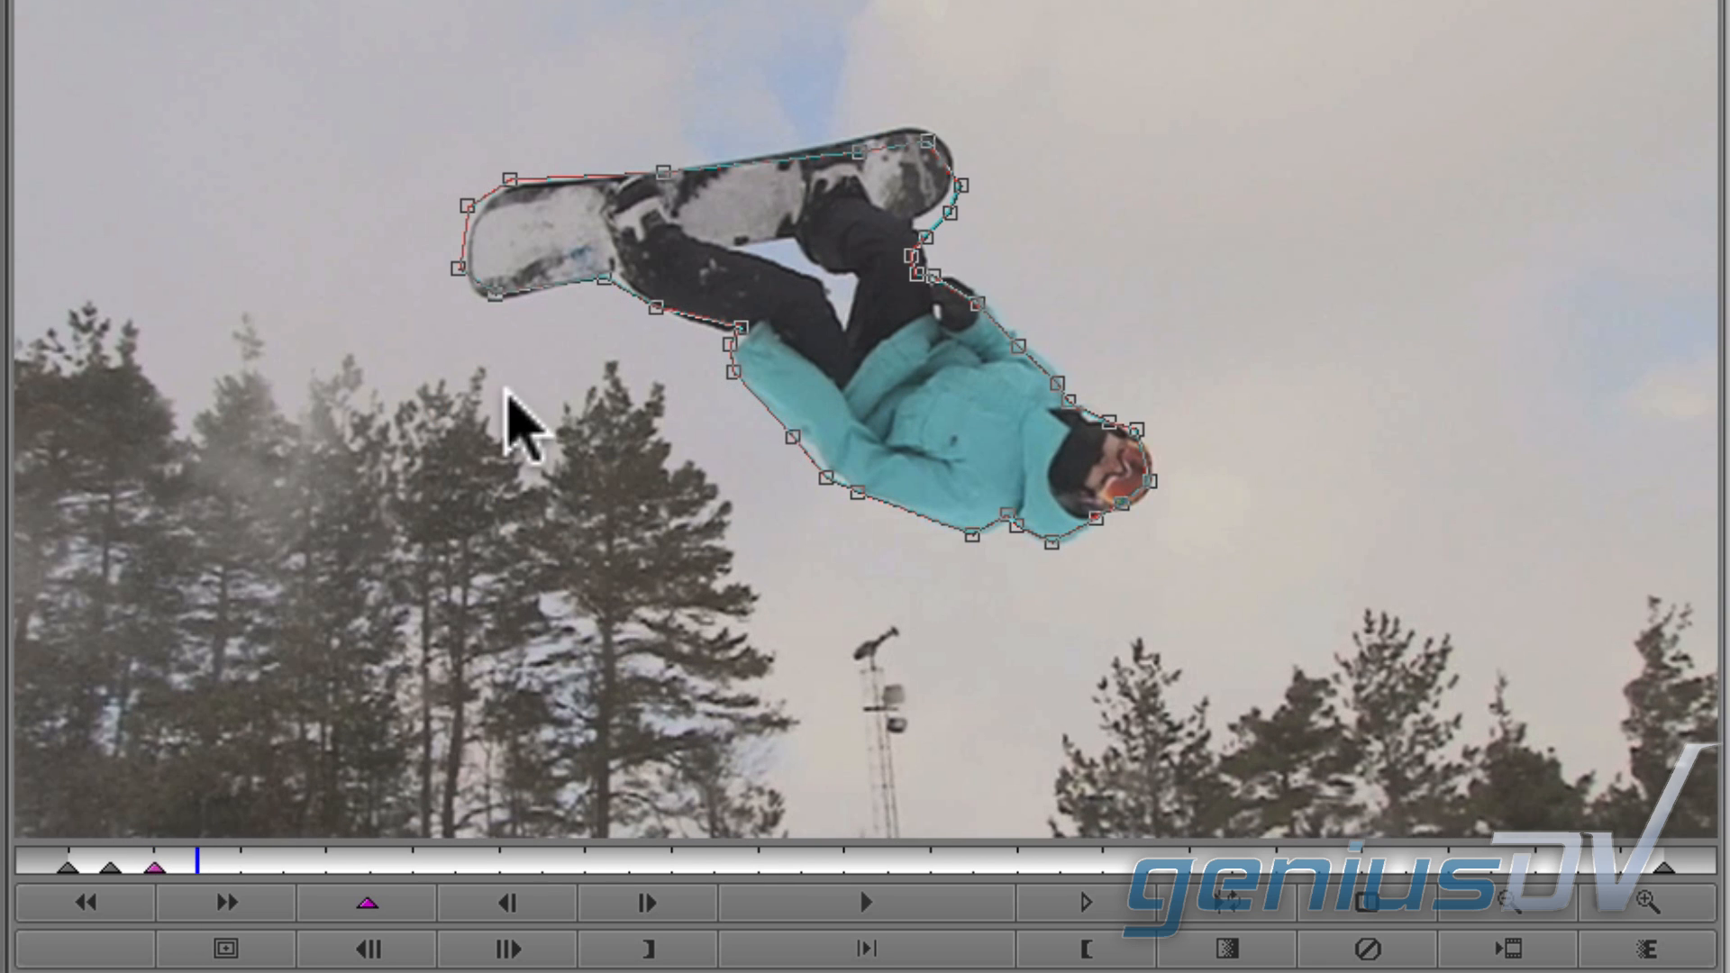
click(458, 268)
drag(467, 206, 516, 184)
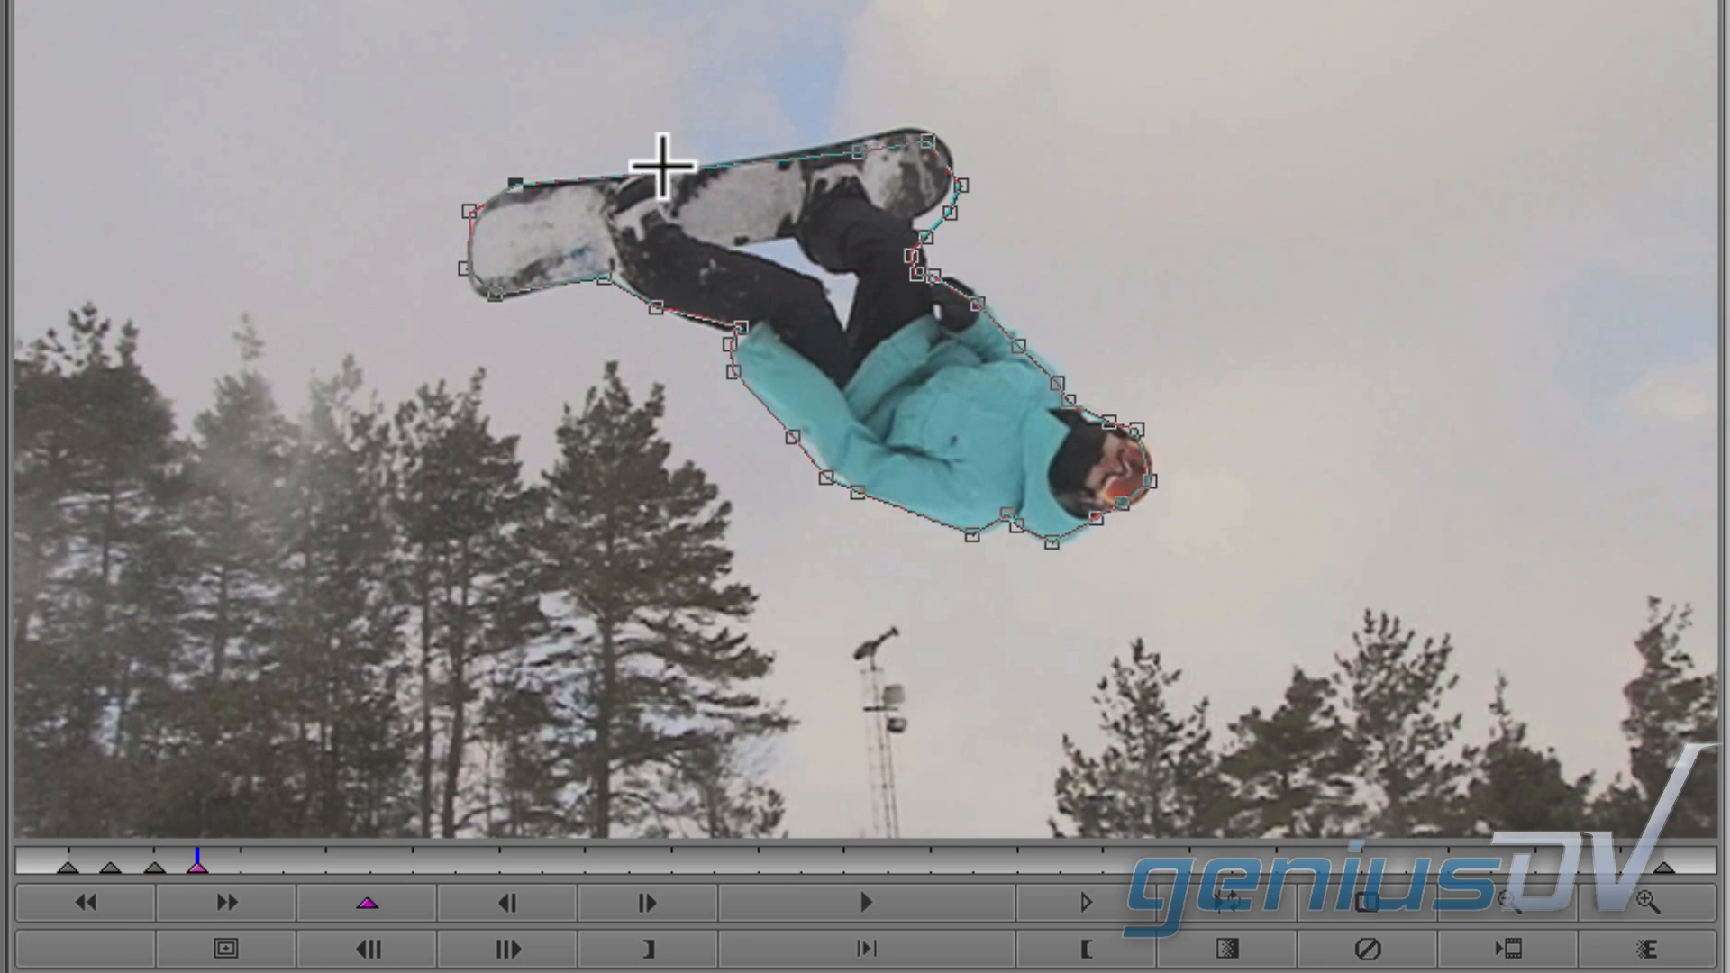
drag(663, 172, 665, 170)
drag(858, 151, 851, 142)
drag(928, 142, 929, 126)
drag(962, 185, 961, 172)
drag(946, 211, 926, 267)
Fit the points at the glove, head, jacket, leg and lower board edge to the snowboarder on the fourth frame.
drag(978, 305, 983, 296)
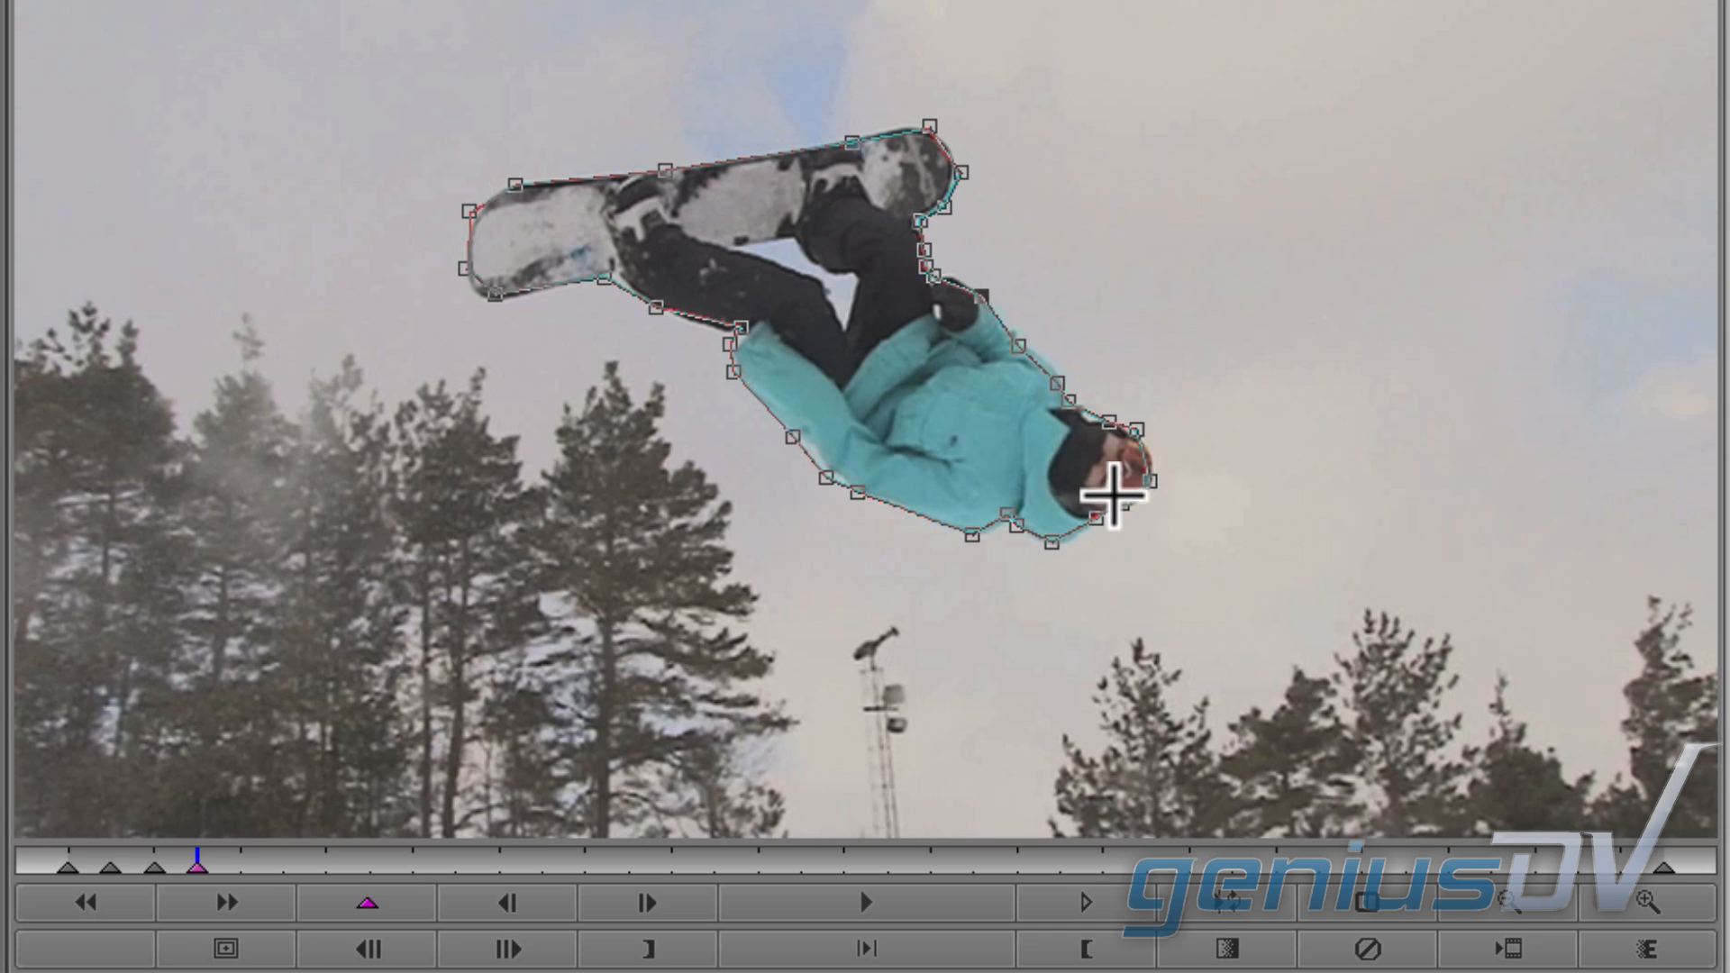
drag(1120, 502, 1128, 509)
drag(826, 477, 791, 436)
drag(732, 346, 738, 334)
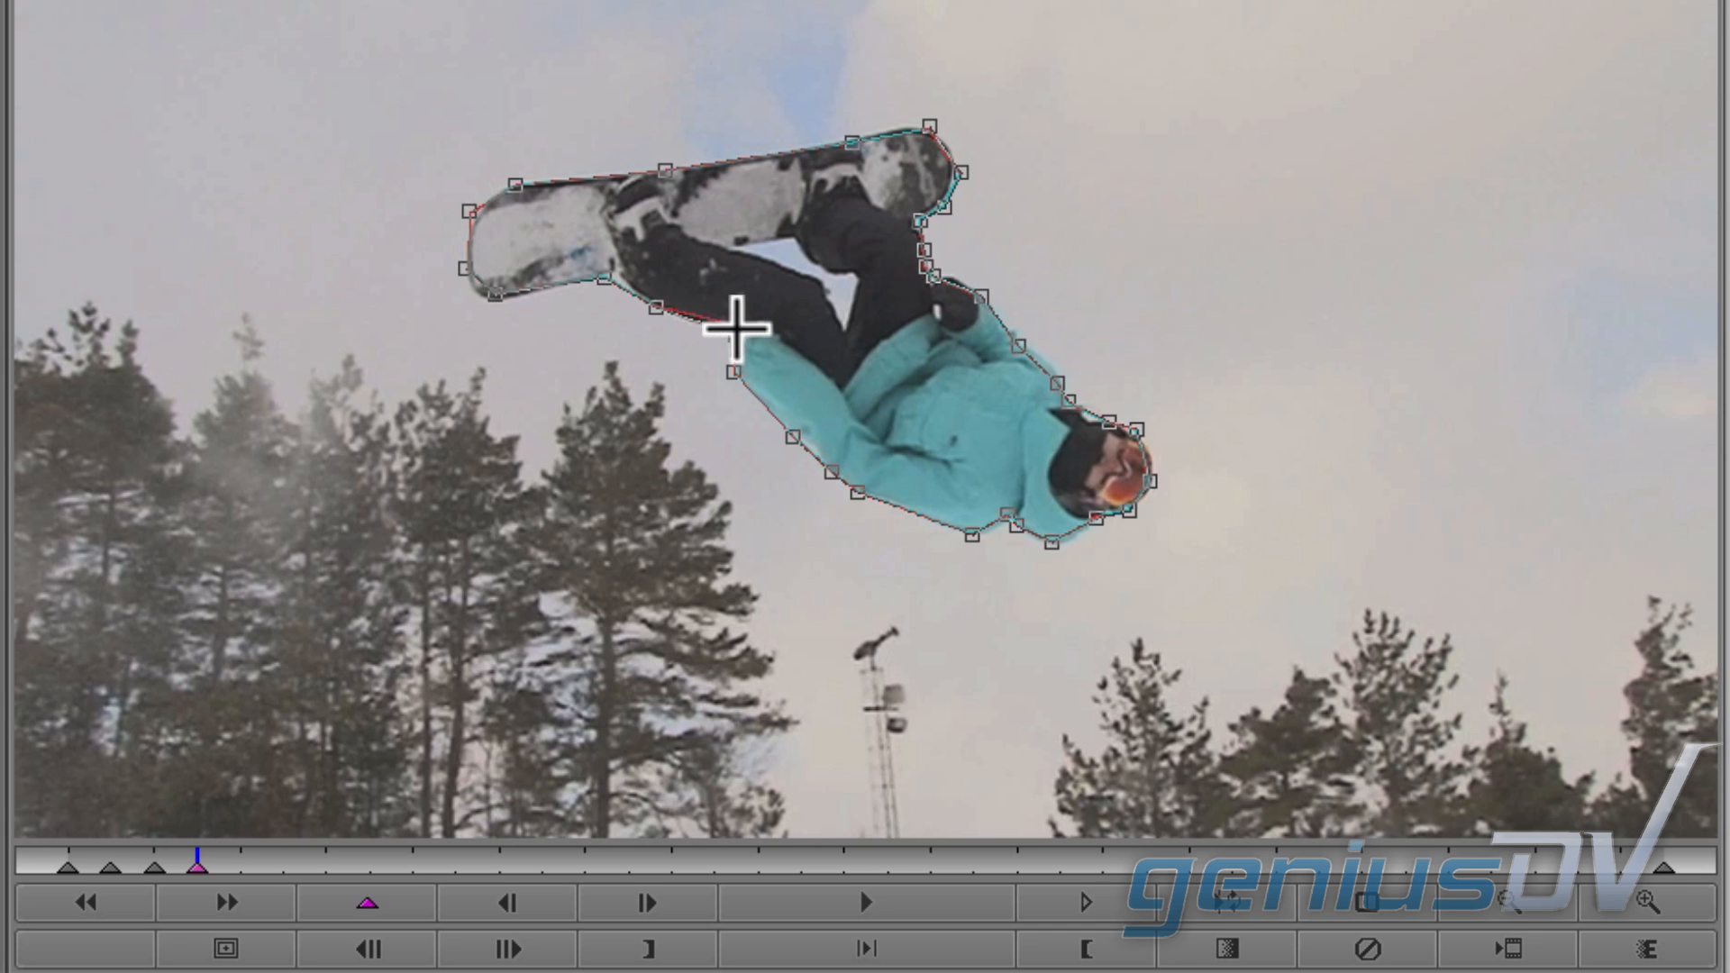
drag(603, 280, 620, 276)
drag(494, 295, 495, 303)
drag(463, 270, 462, 270)
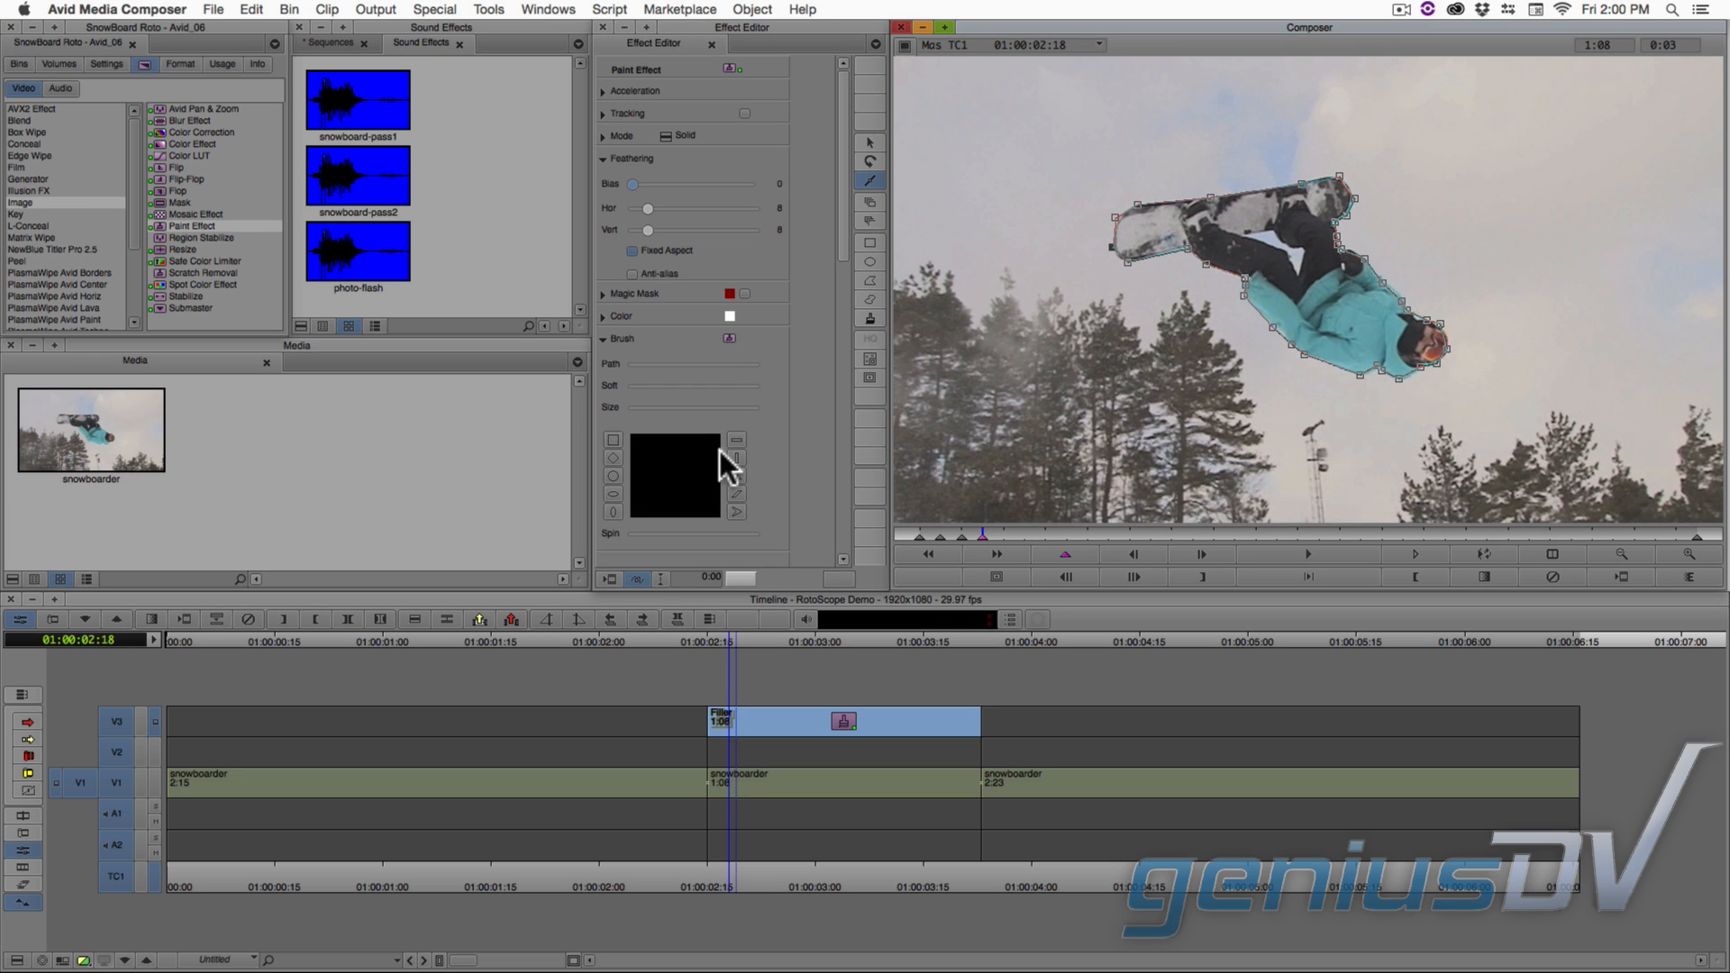
Draw a closed polygon around the patch of sky showing between the snowboarder's legs.
click(637, 576)
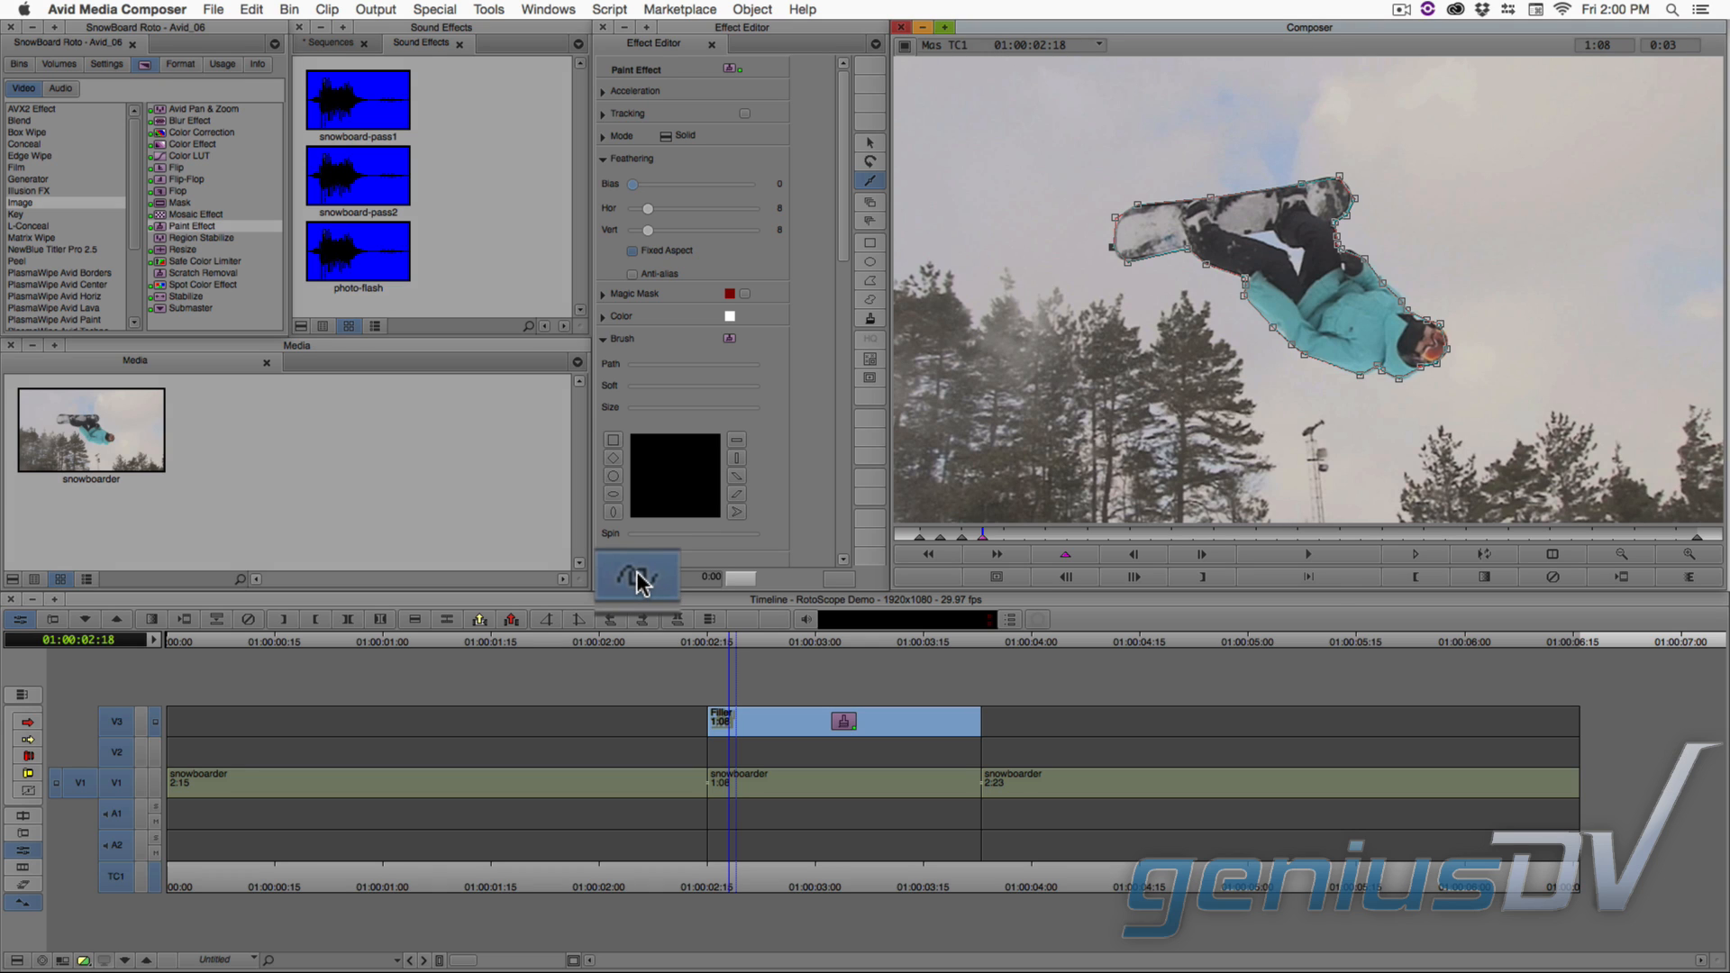
click(637, 577)
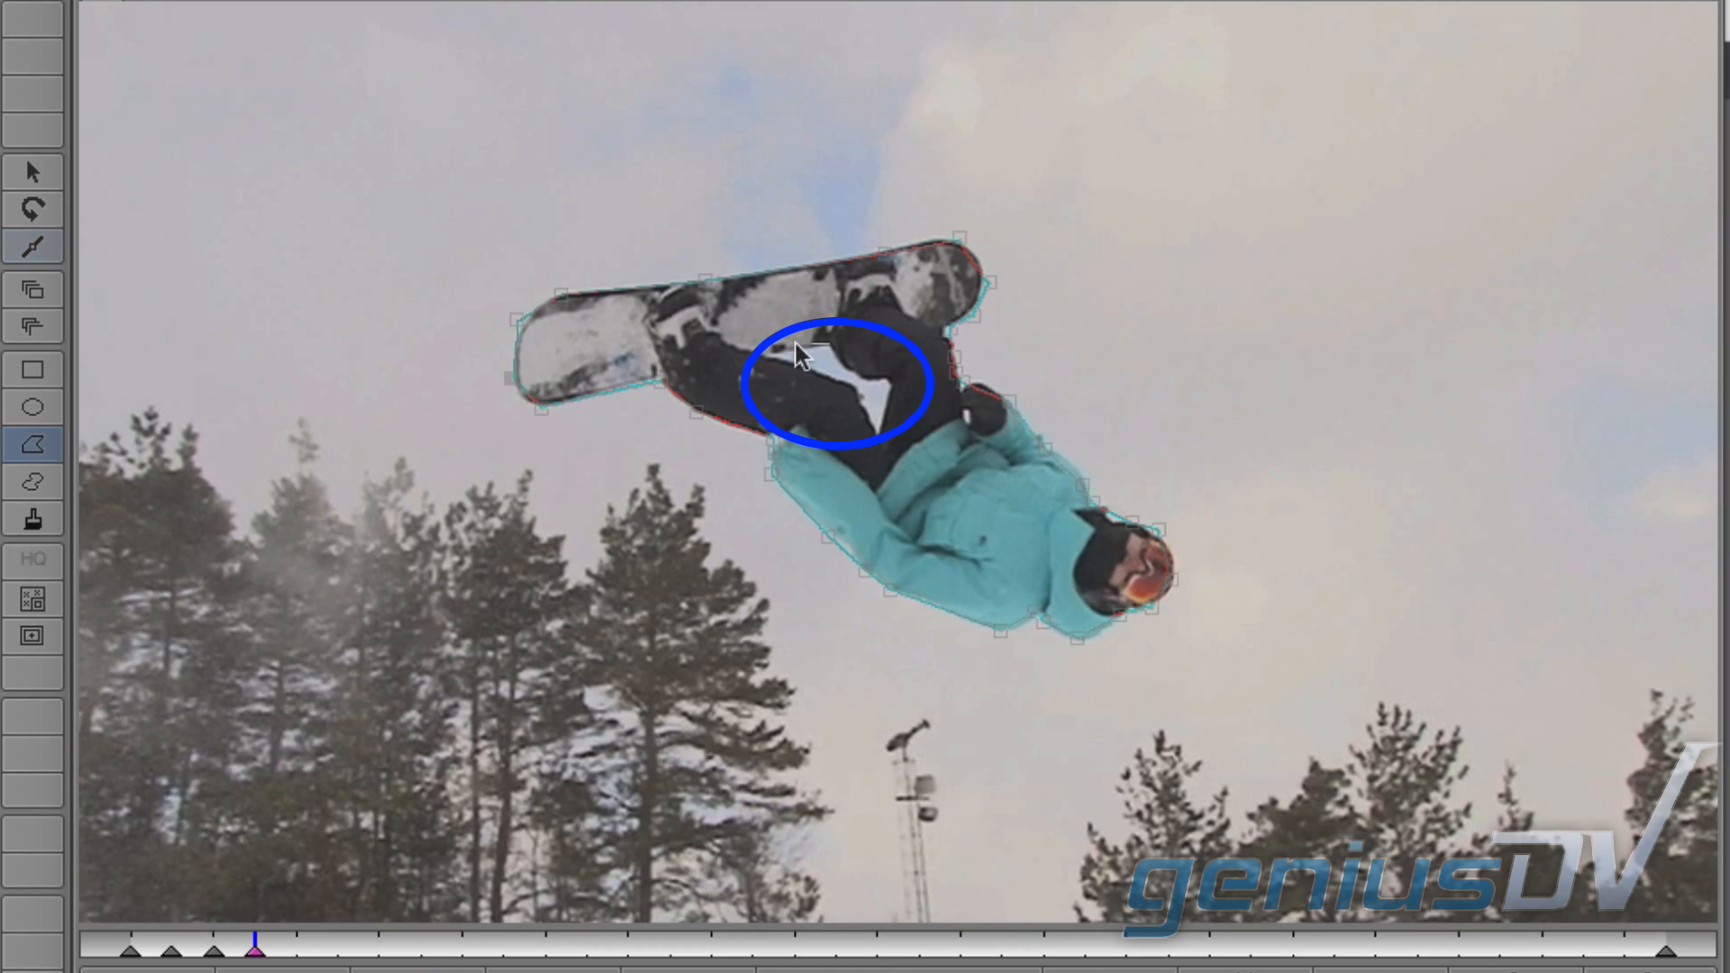
click(771, 356)
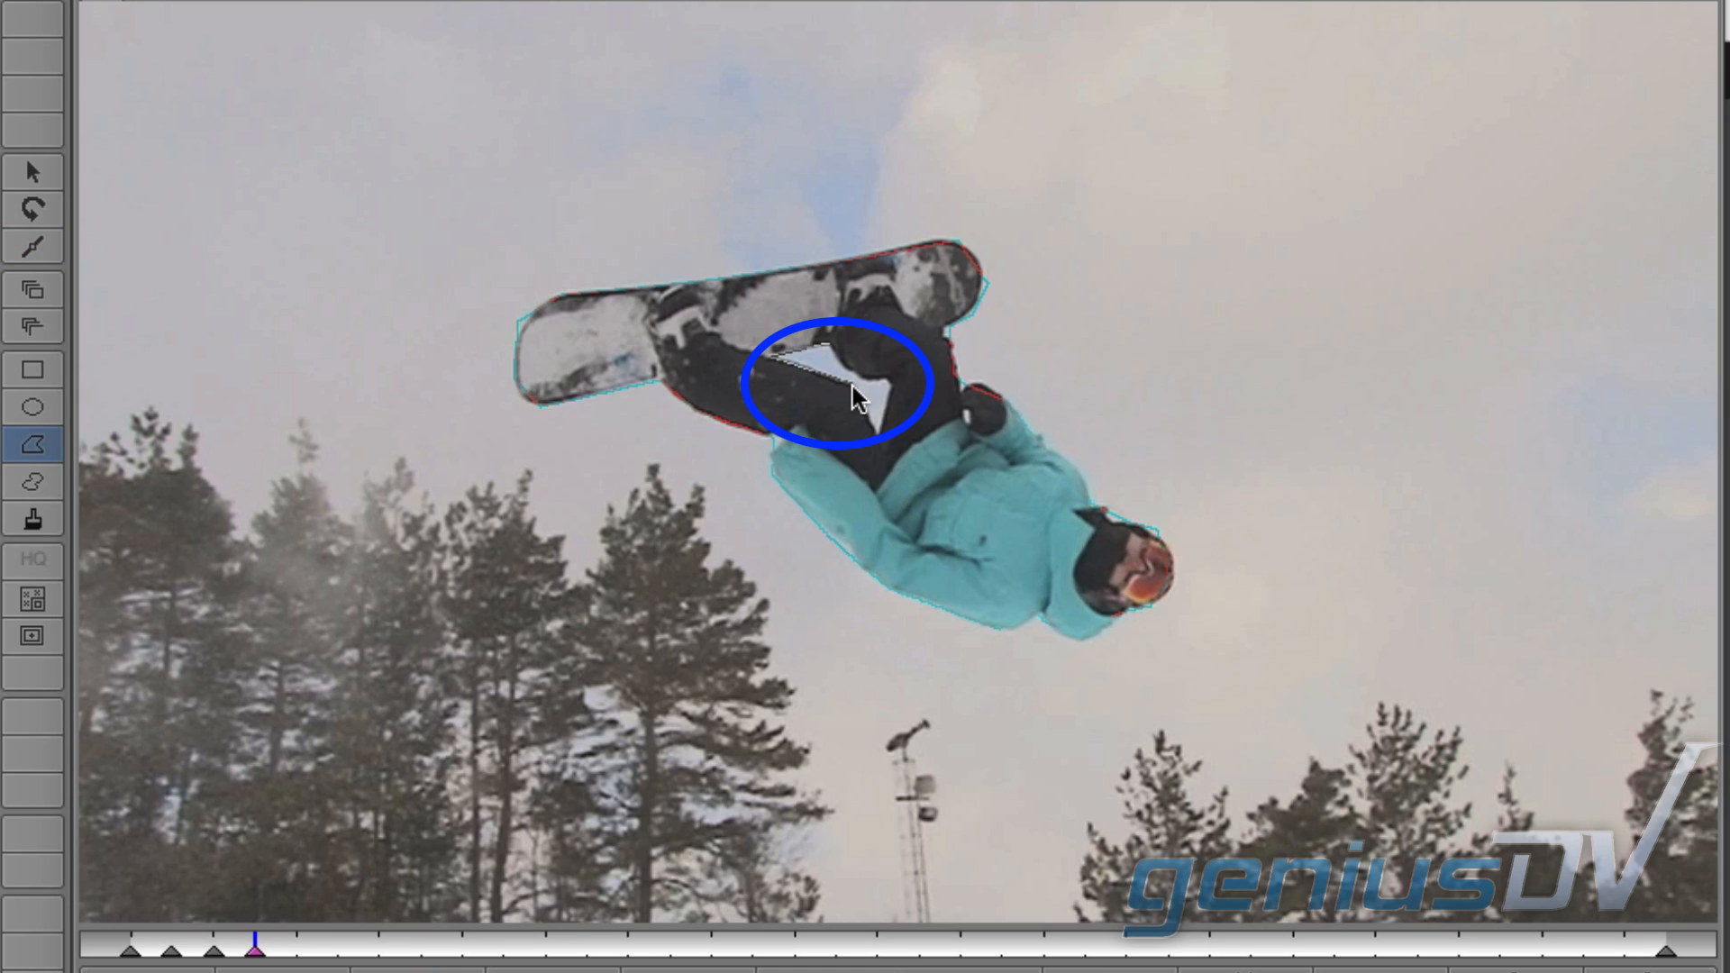
click(852, 385)
click(874, 434)
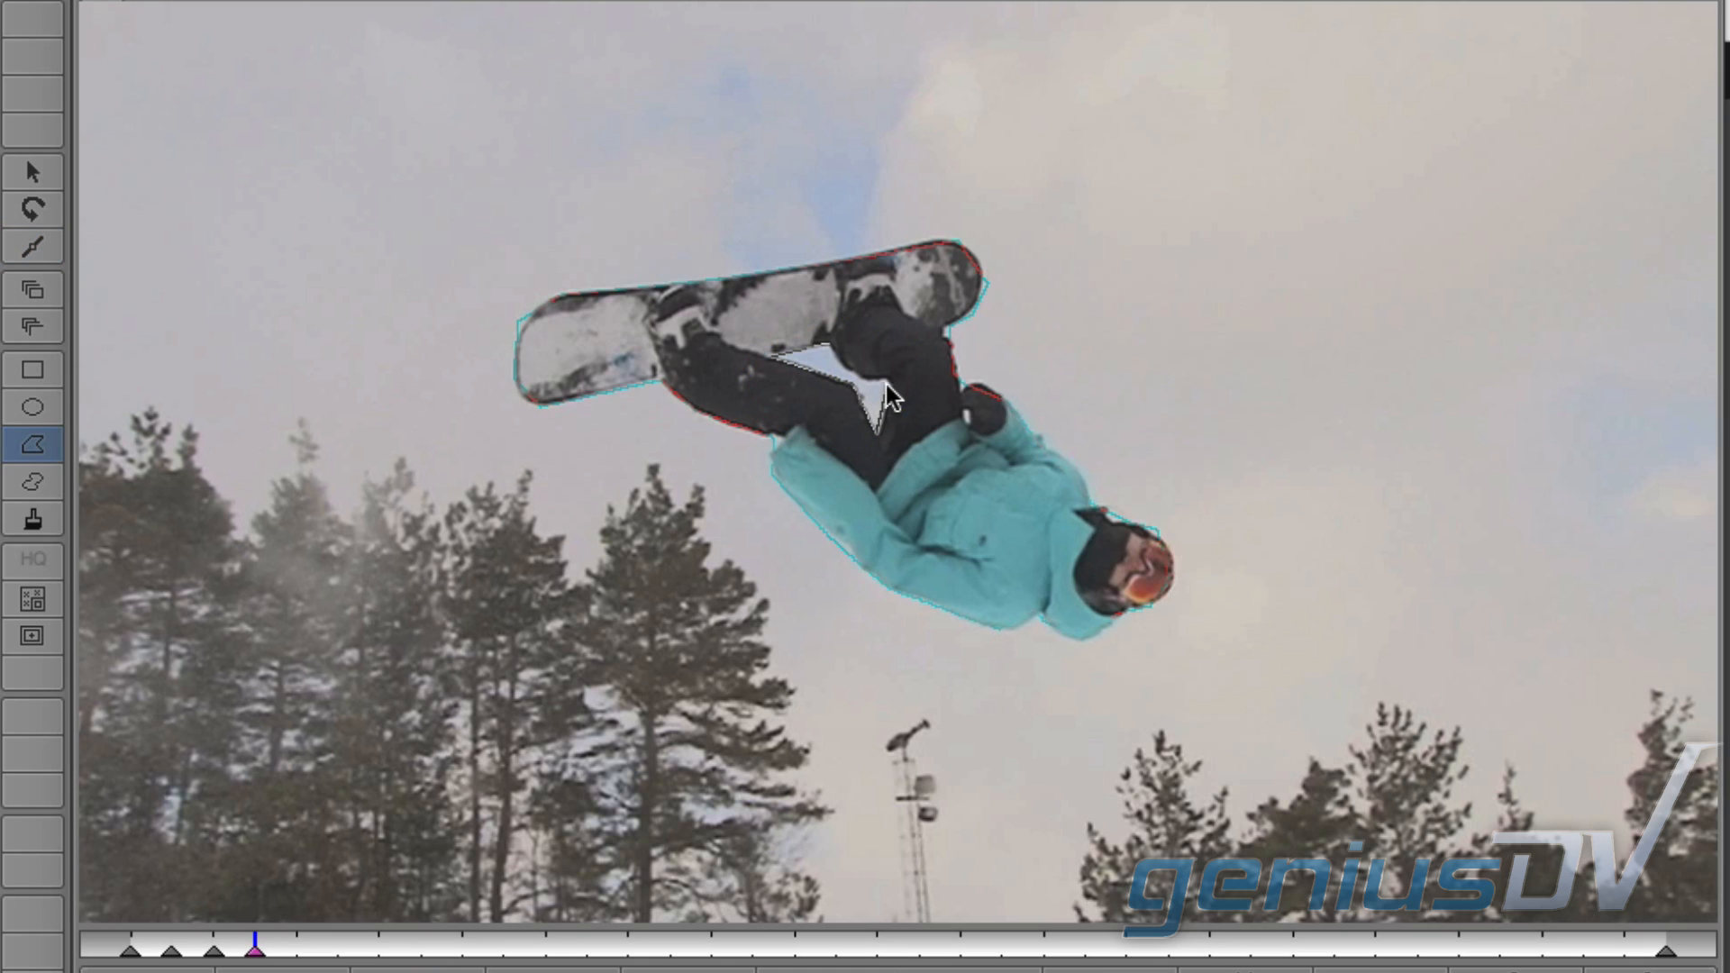
double_click(829, 344)
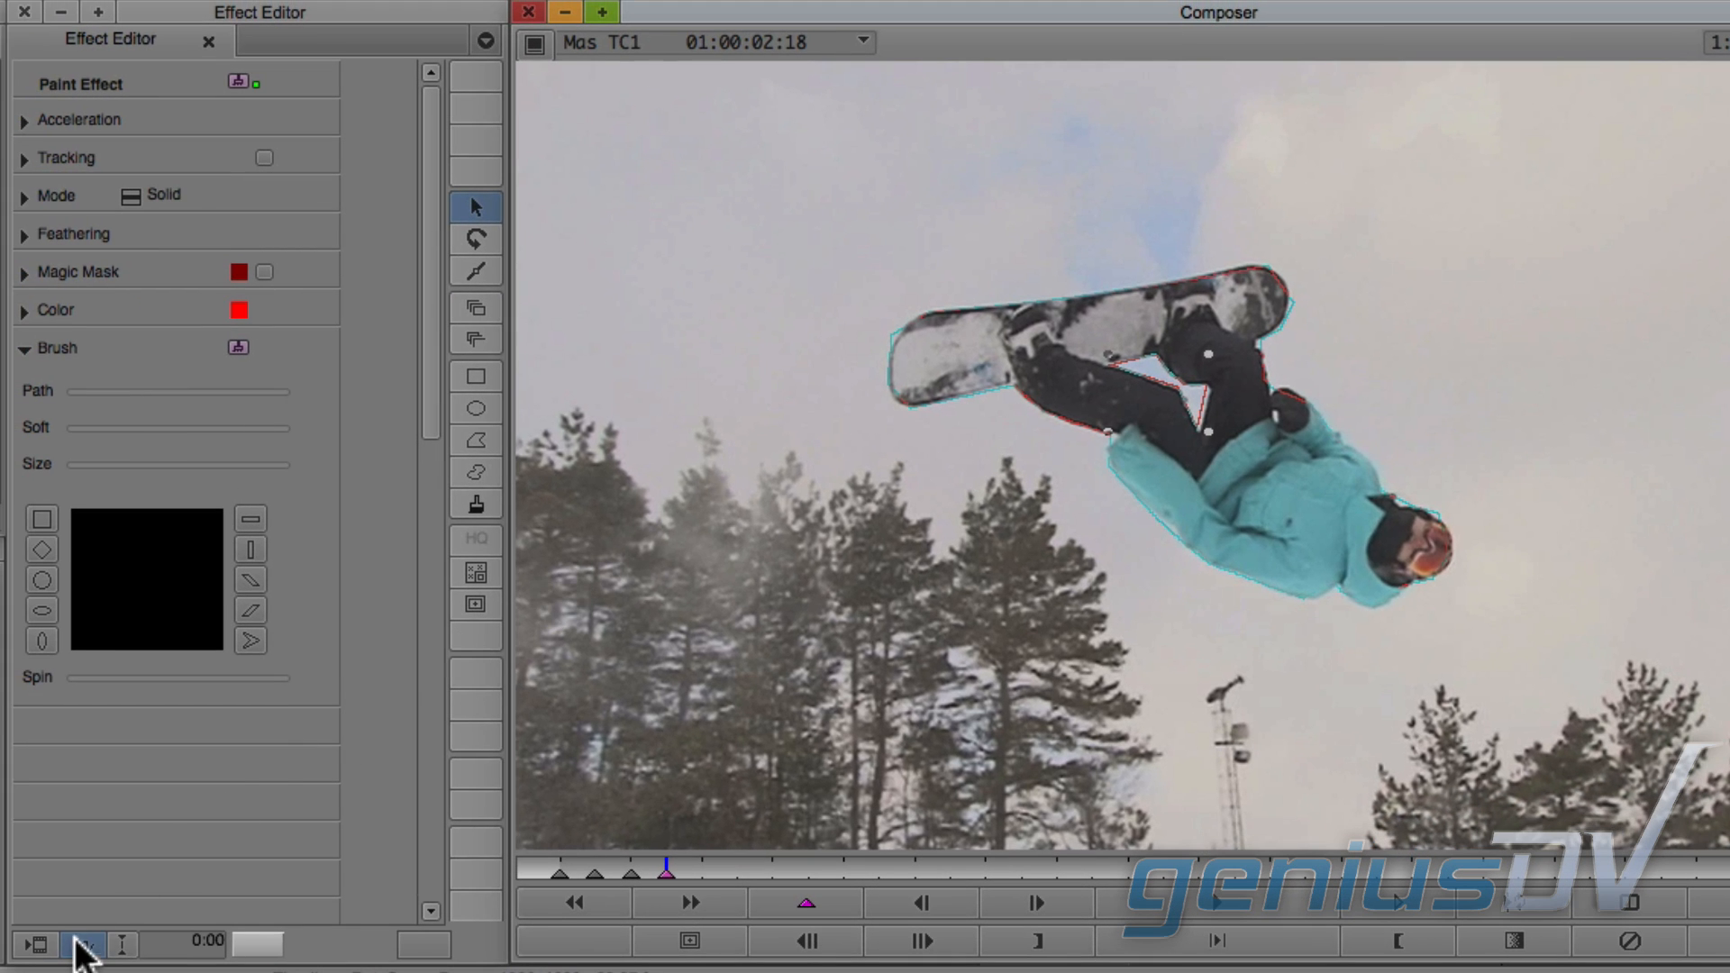
Turn off the outline-only display and set the mode of the new polygon between the legs to Erase.
click(83, 946)
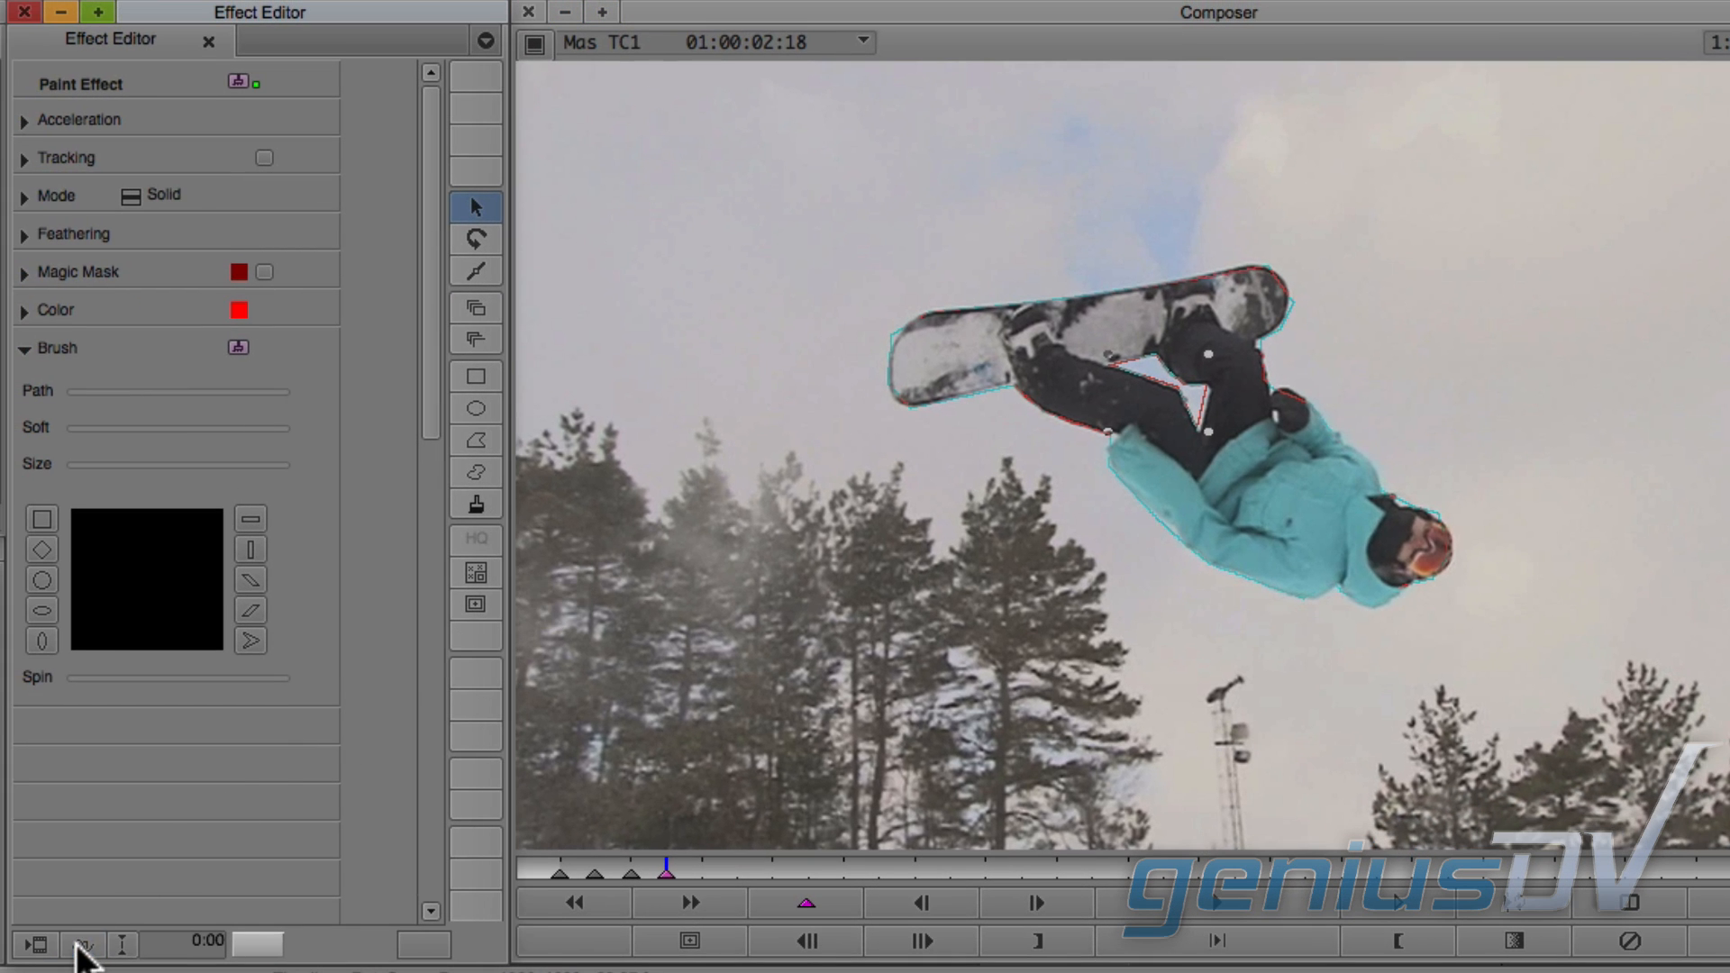
click(130, 196)
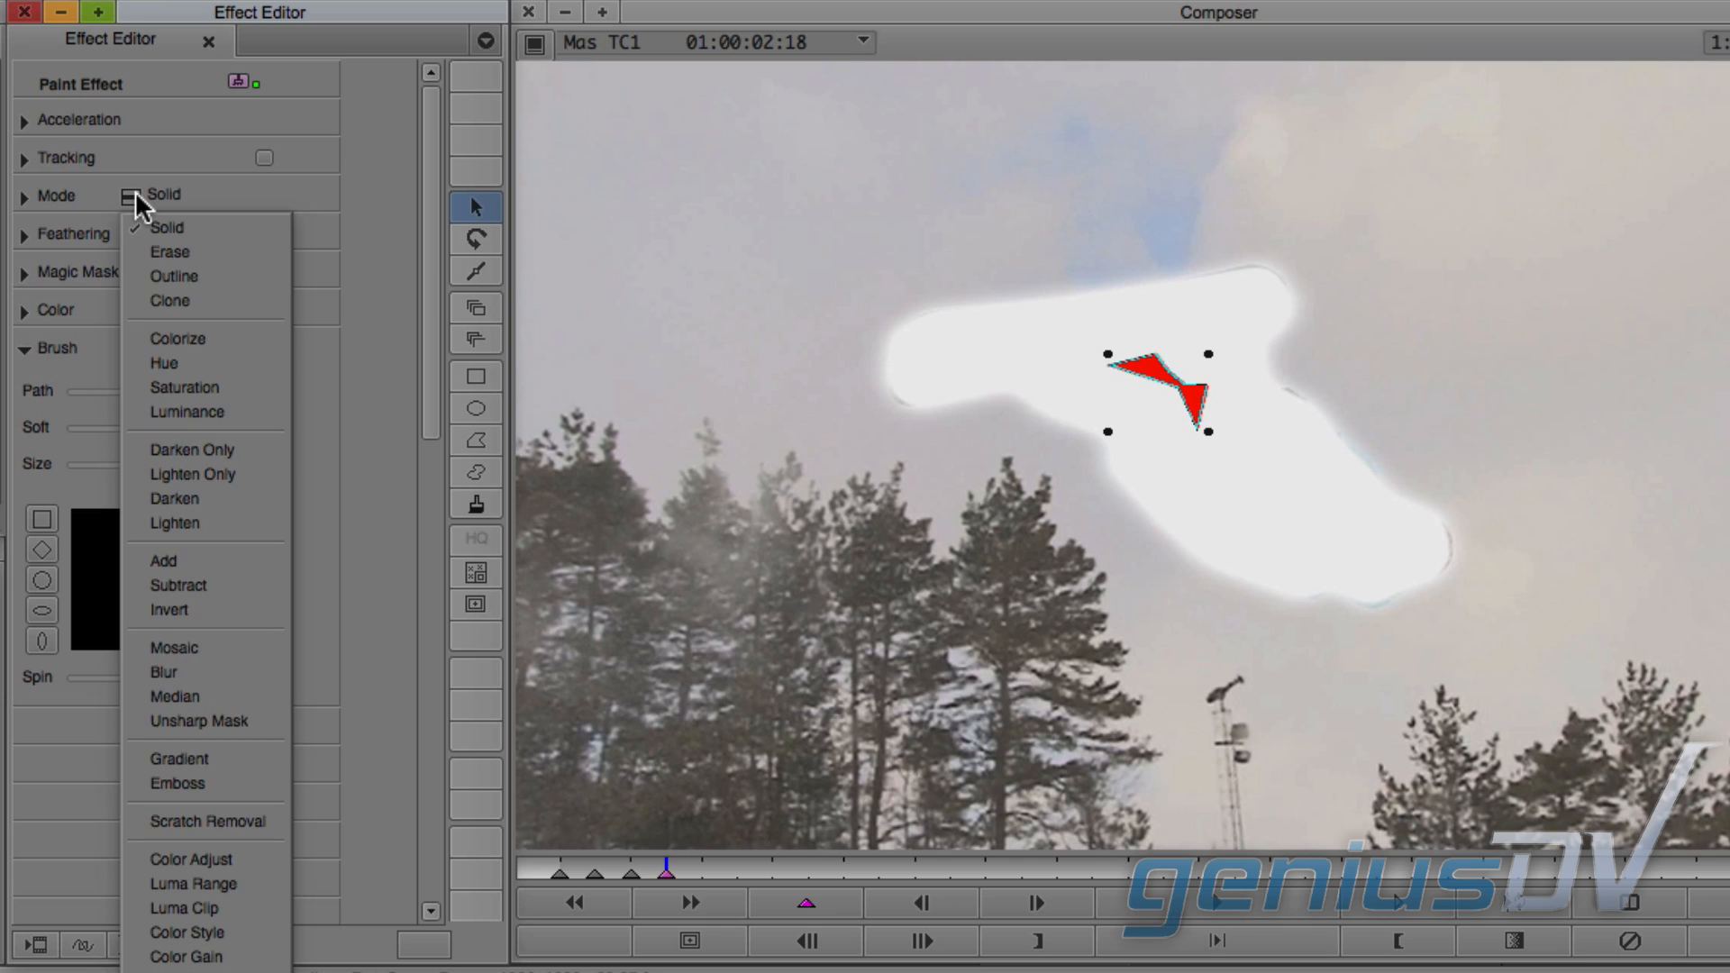
click(160, 253)
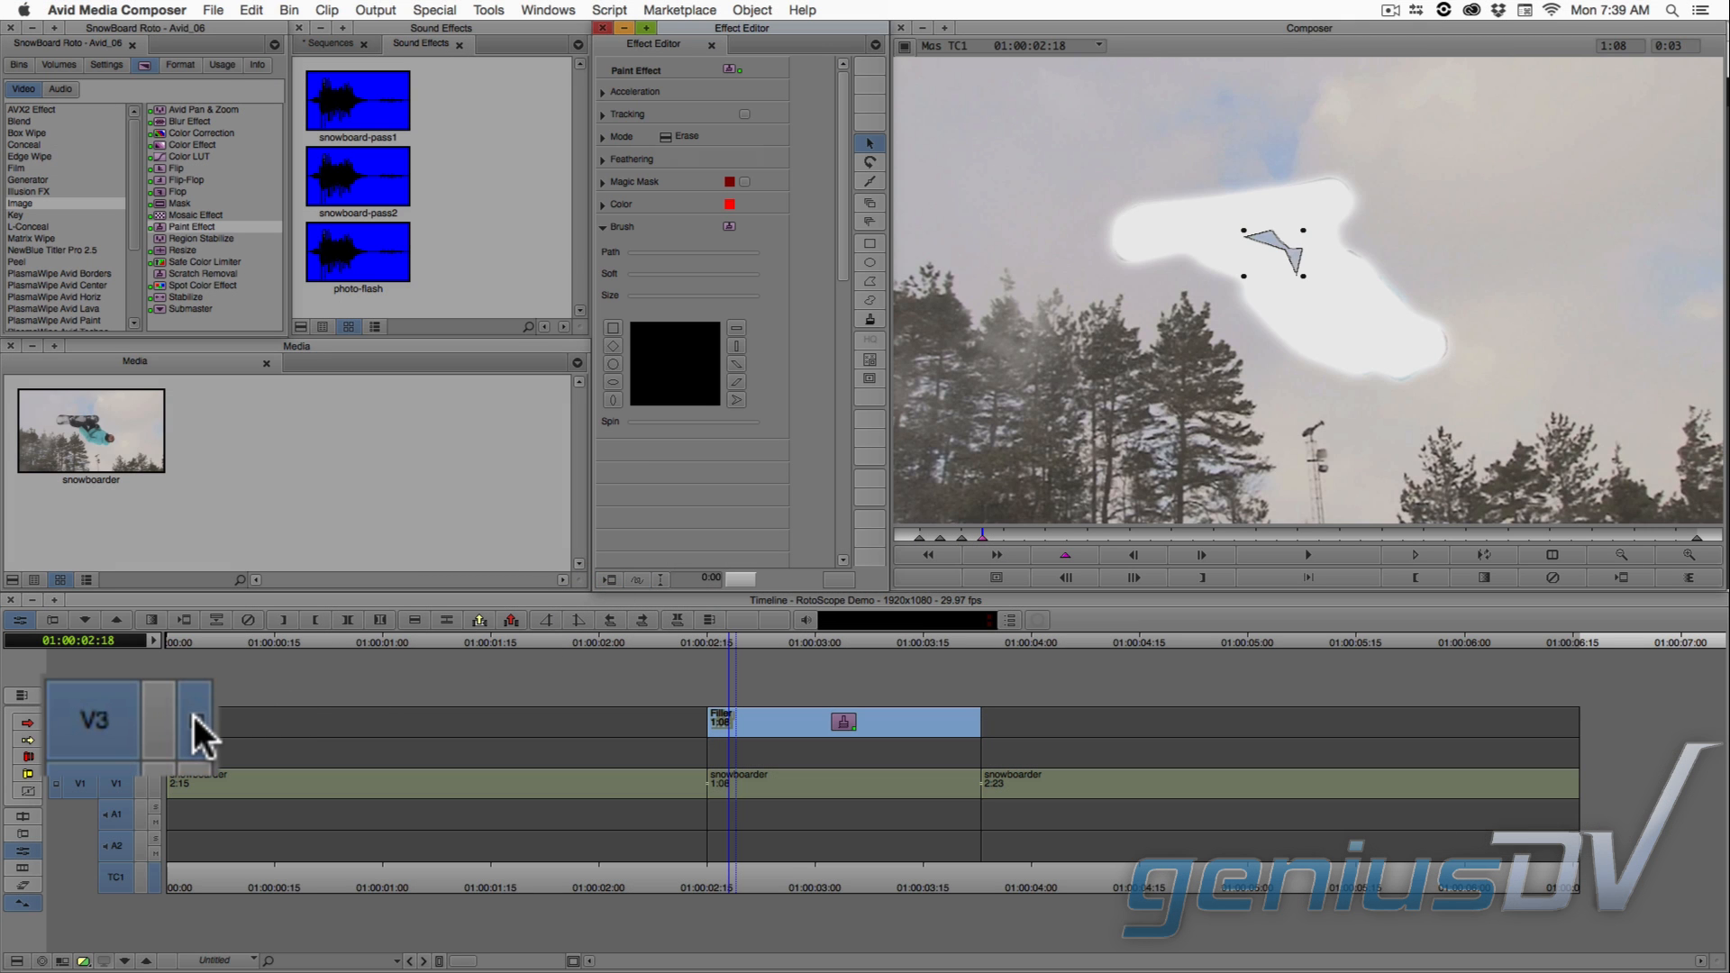
Solo the monitoring of track V3 and deselect tracks V2, V1, A1 and A2.
click(192, 717)
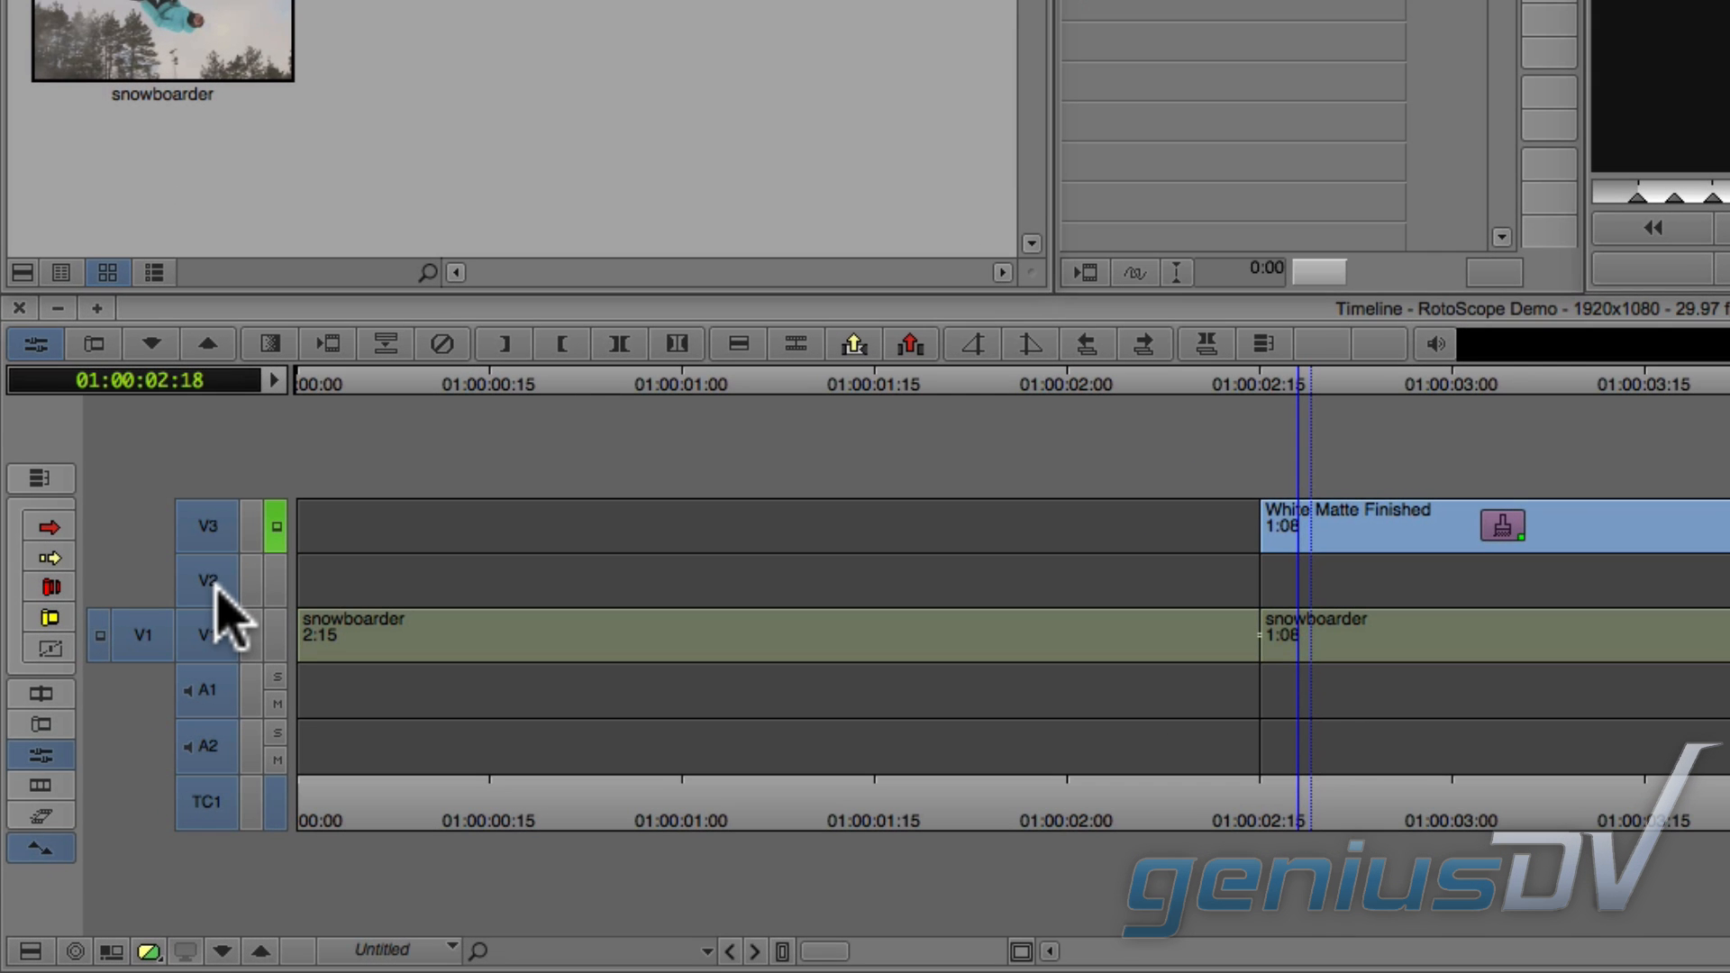
click(215, 588)
click(208, 629)
click(197, 694)
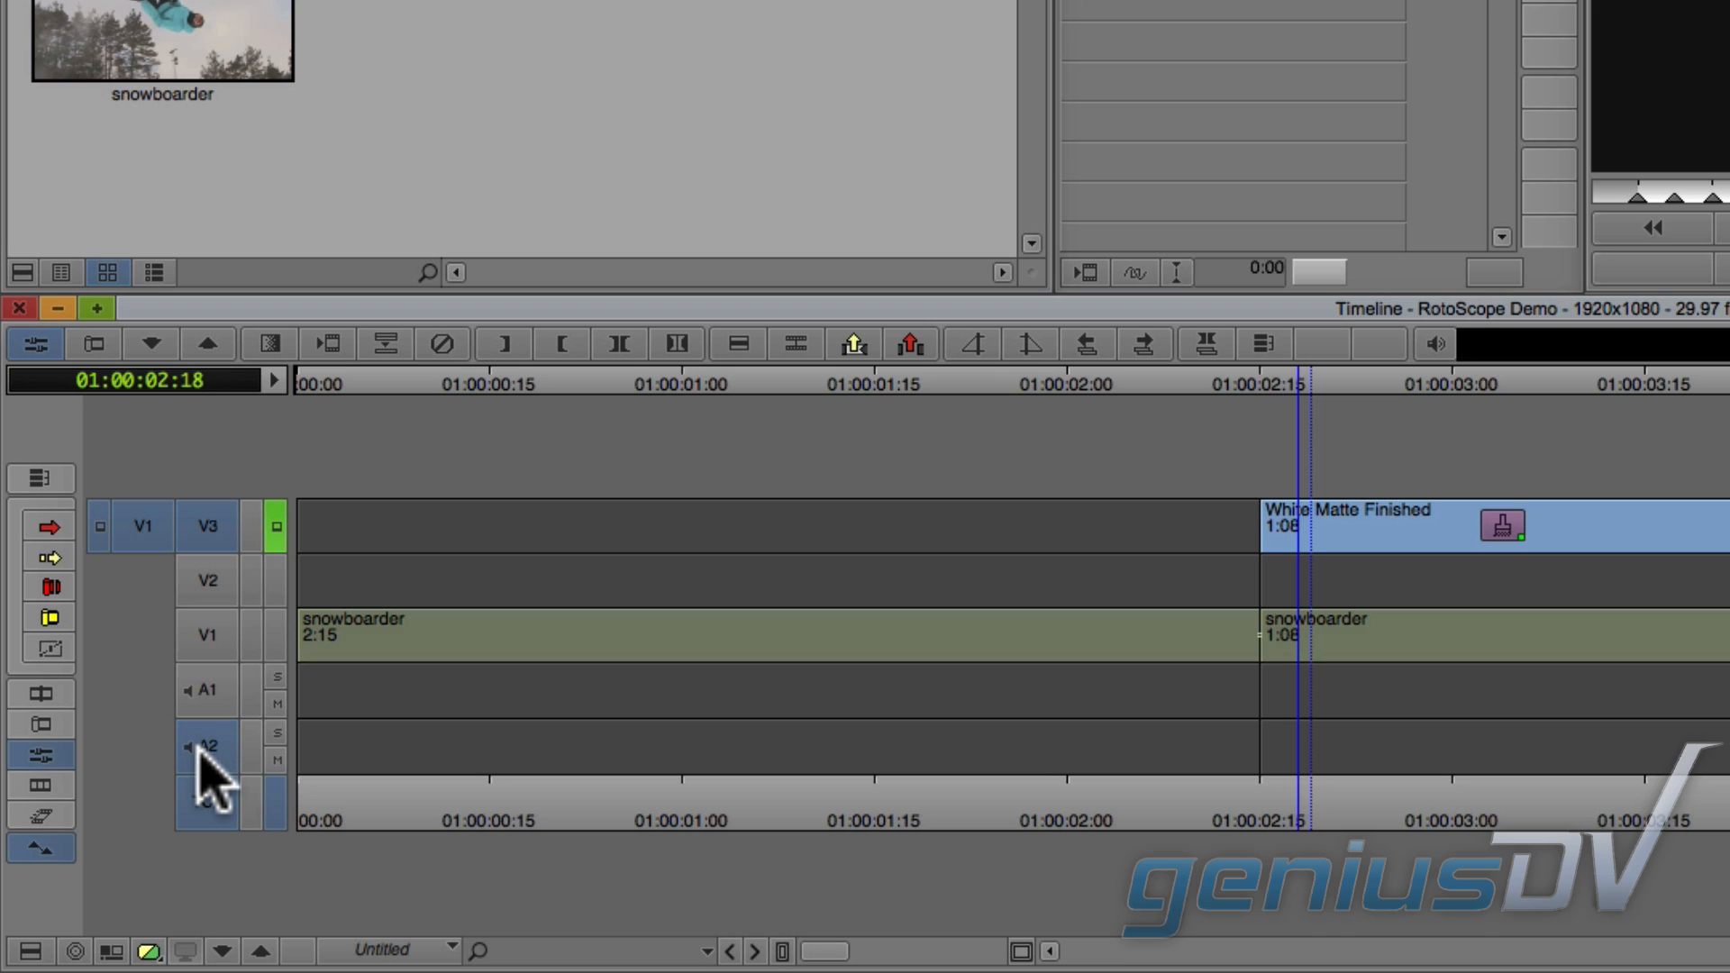
click(199, 752)
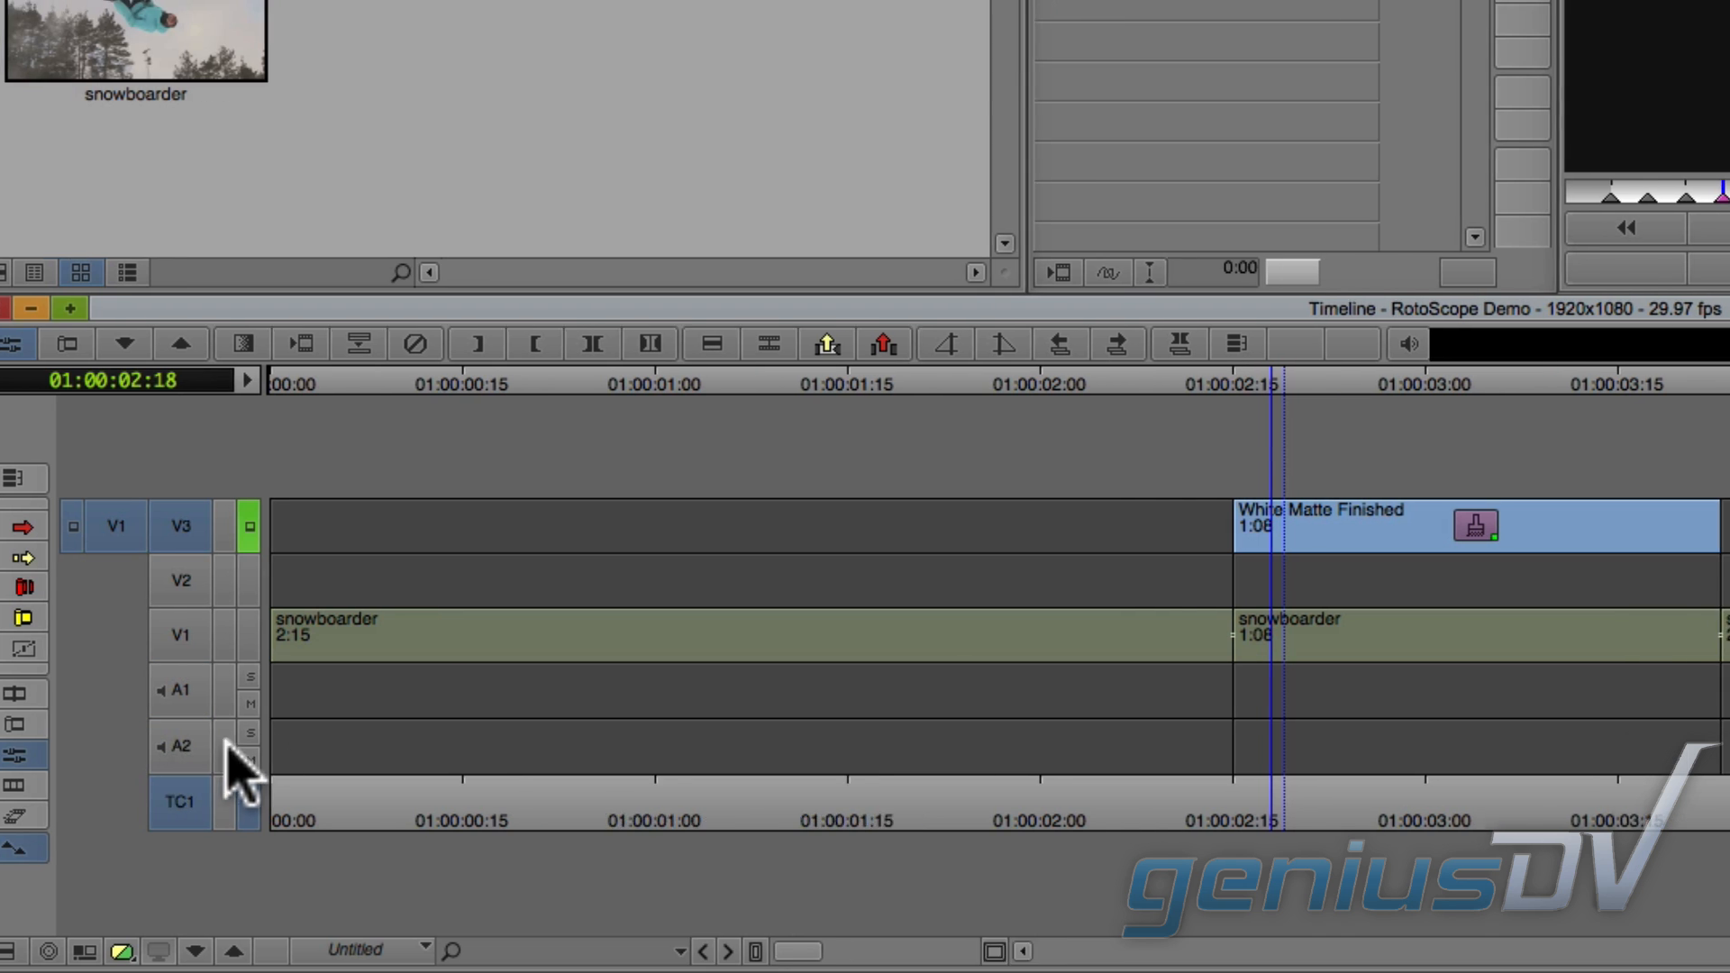
Mark an in point at the start and an out point at the end of the White Matte Finished clip.
click(589, 383)
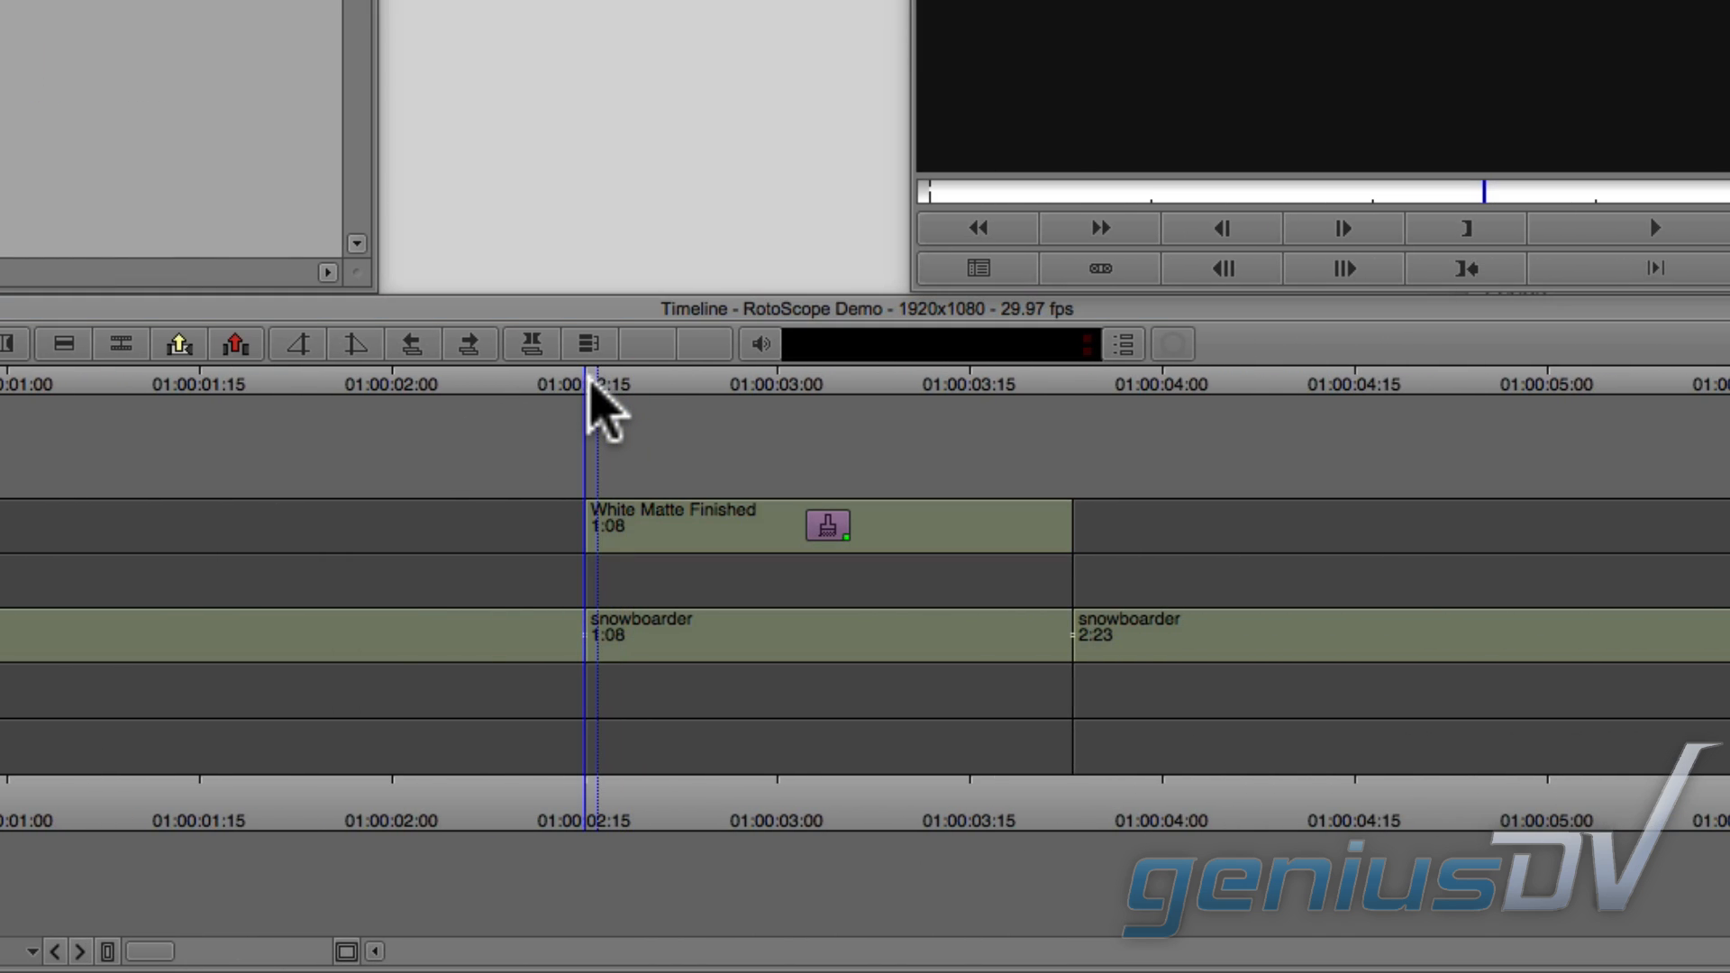
key(i)
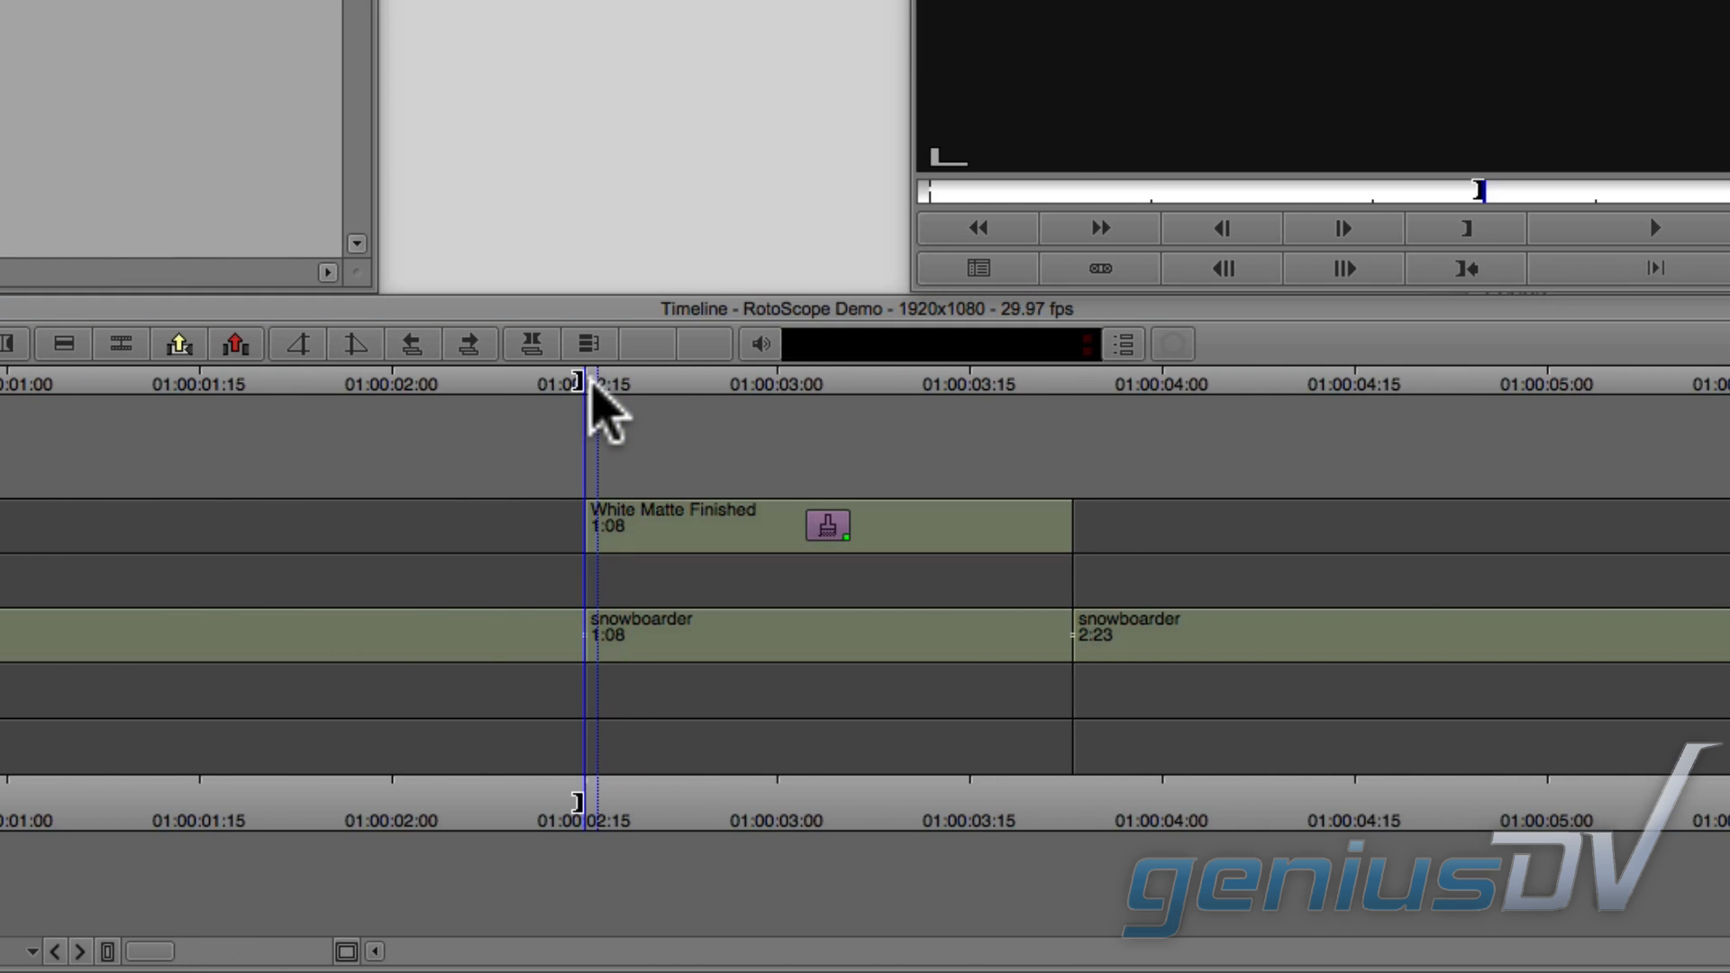
drag(591, 380, 1061, 380)
key(o)
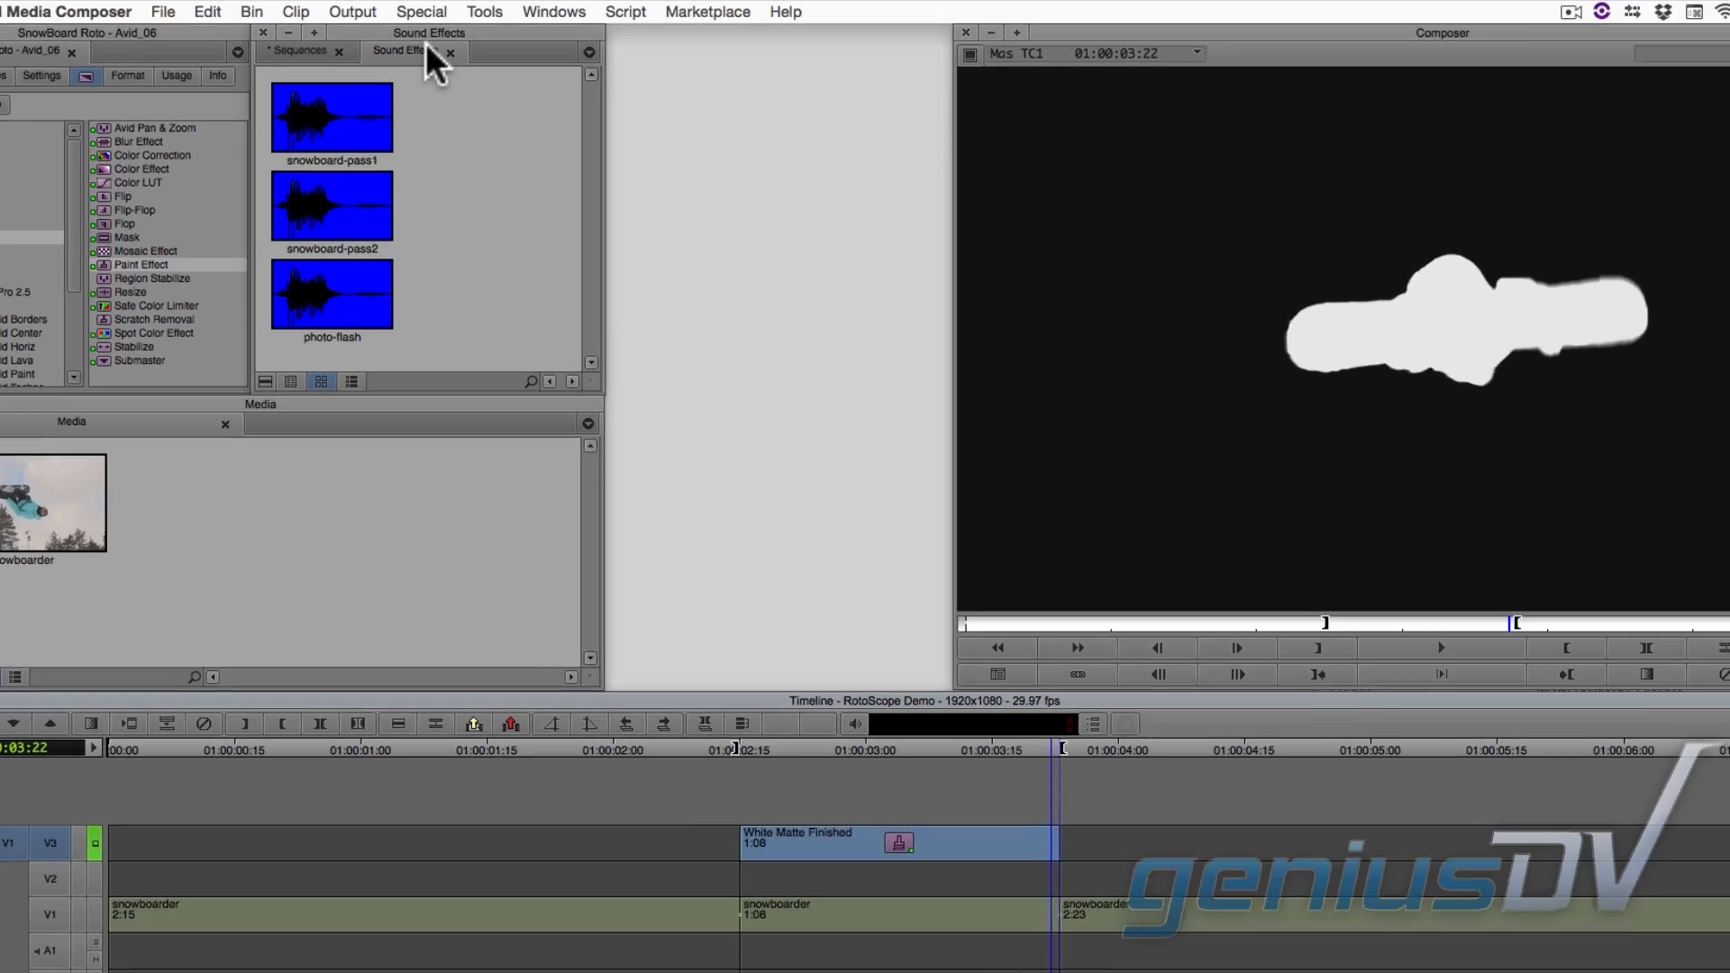
Create a video mixdown of the marked matte section into the Media bin, on MAC HD at DNxHD 145 MXF.
click(430, 13)
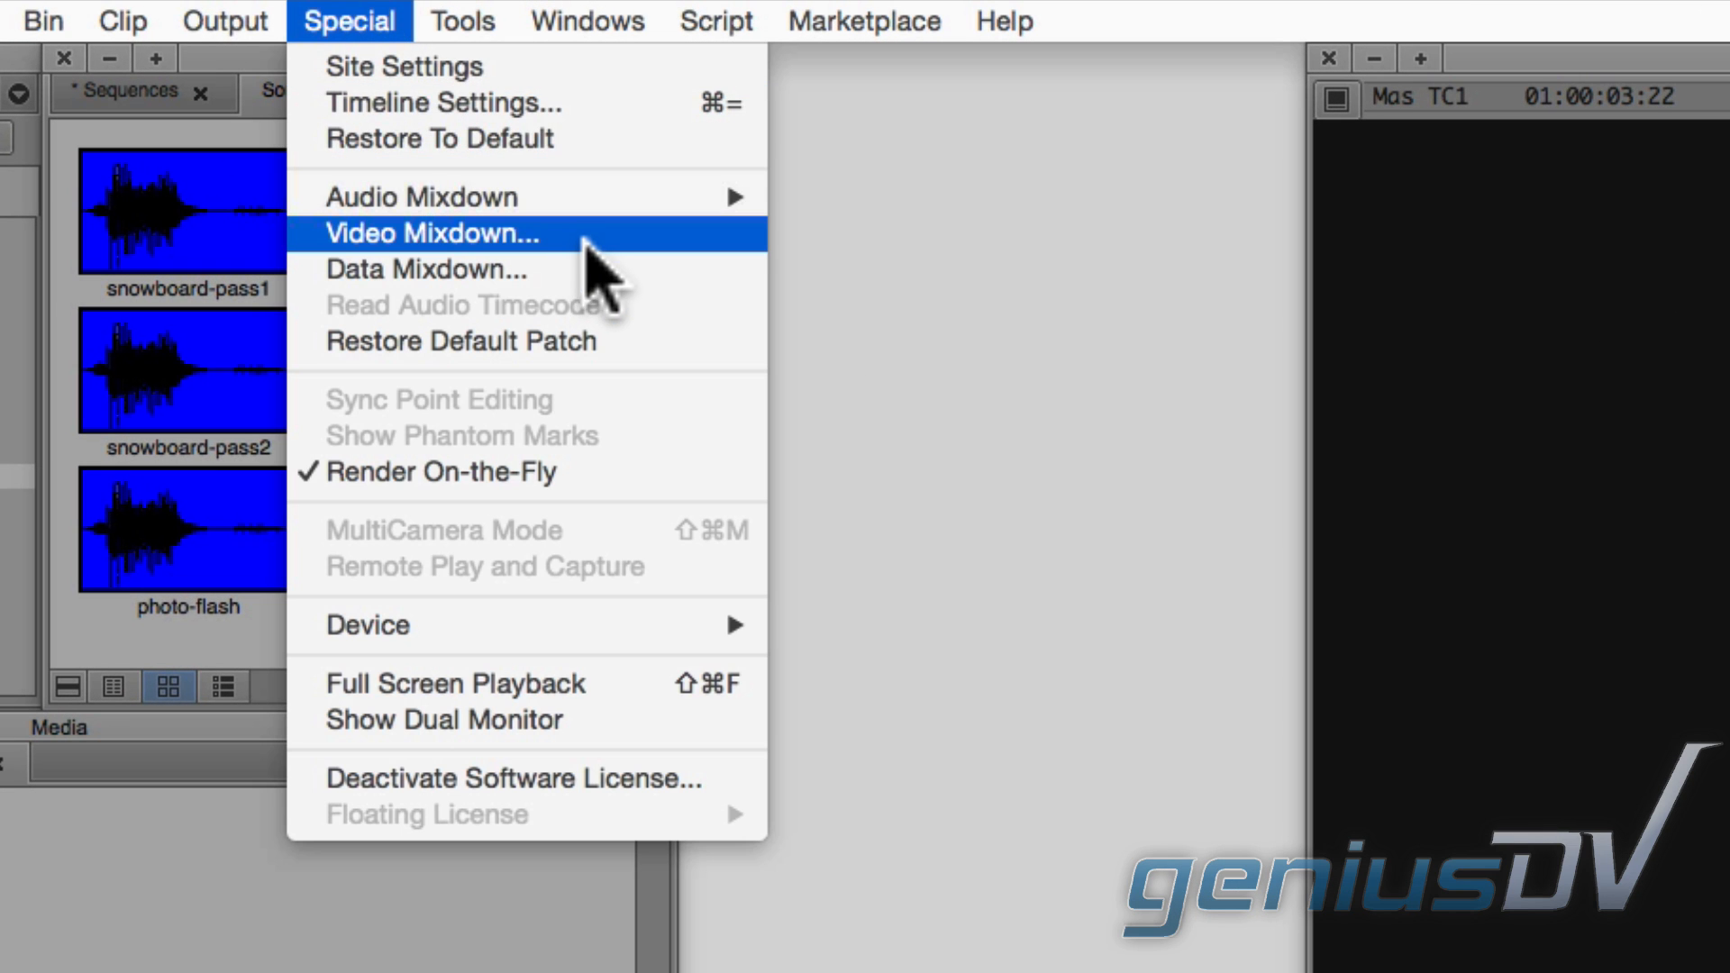
click(586, 236)
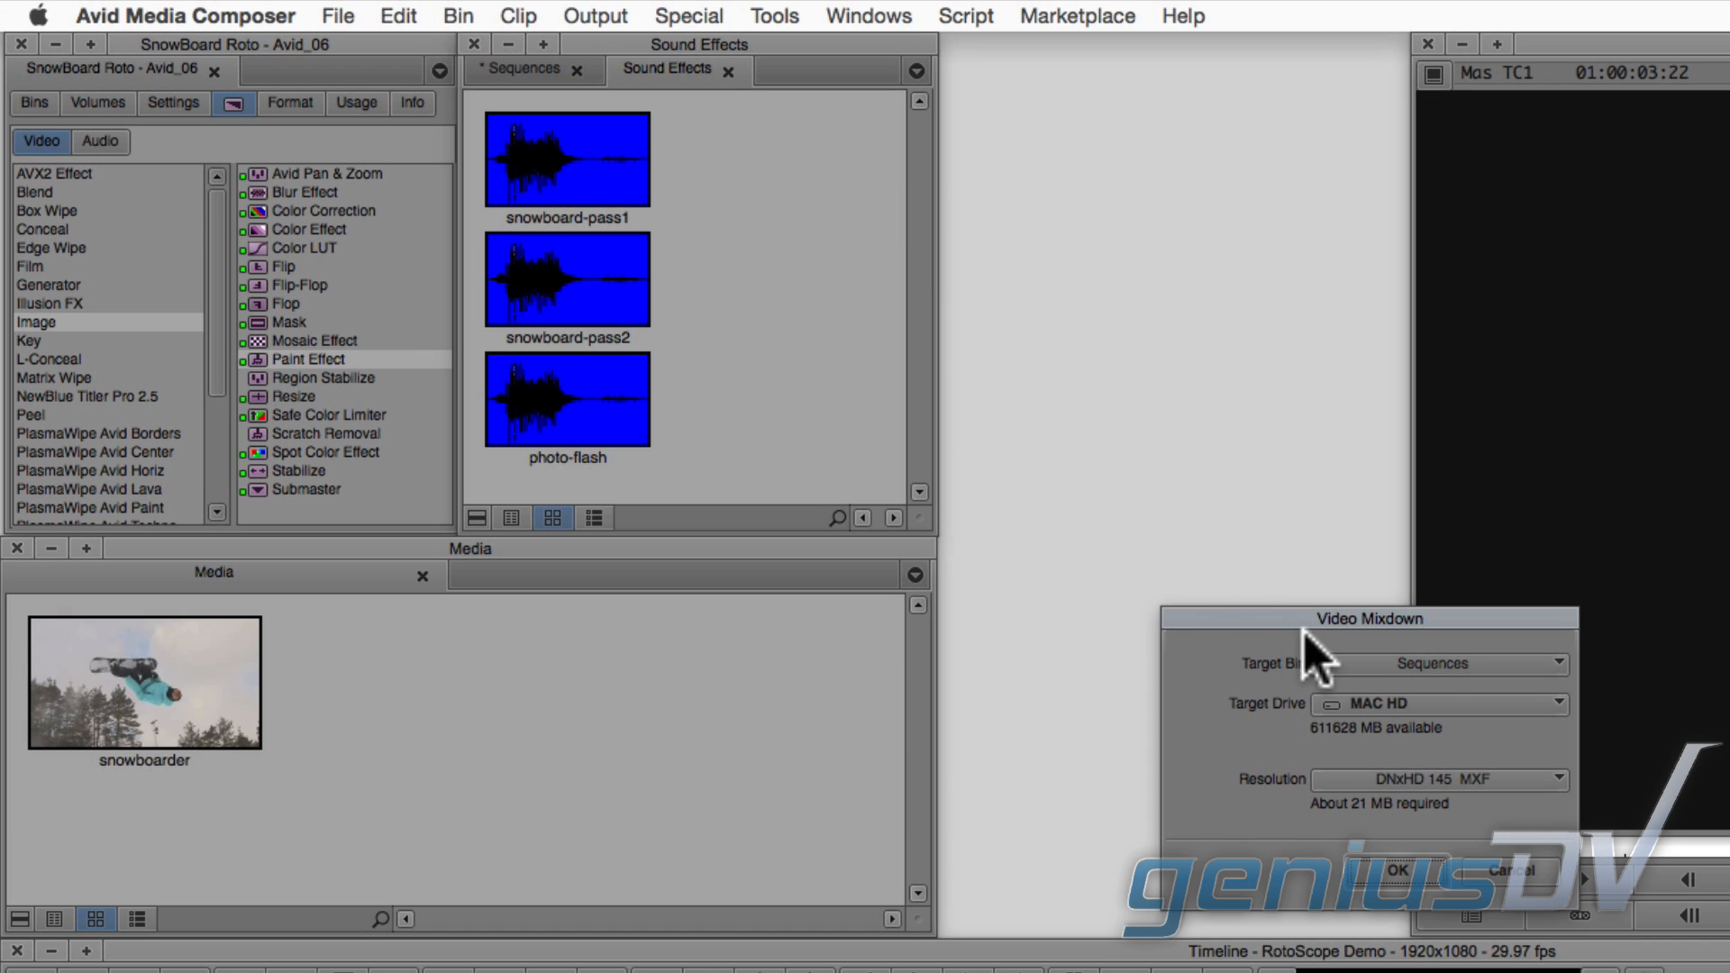
click(1329, 664)
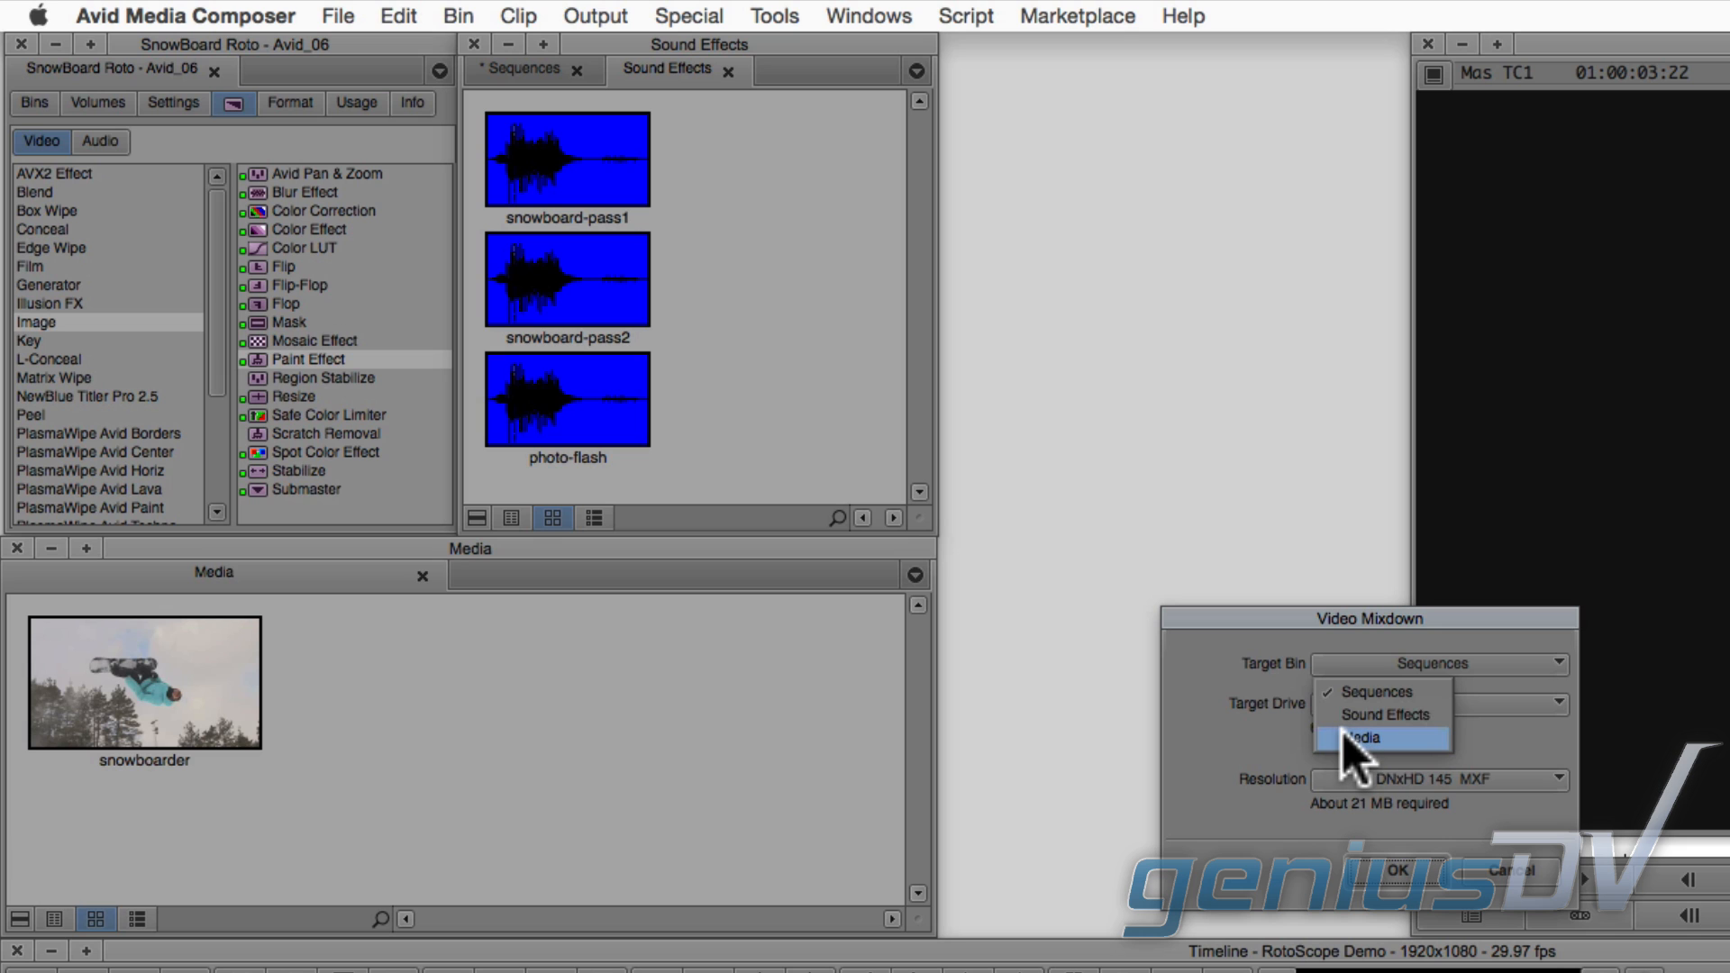
click(1345, 737)
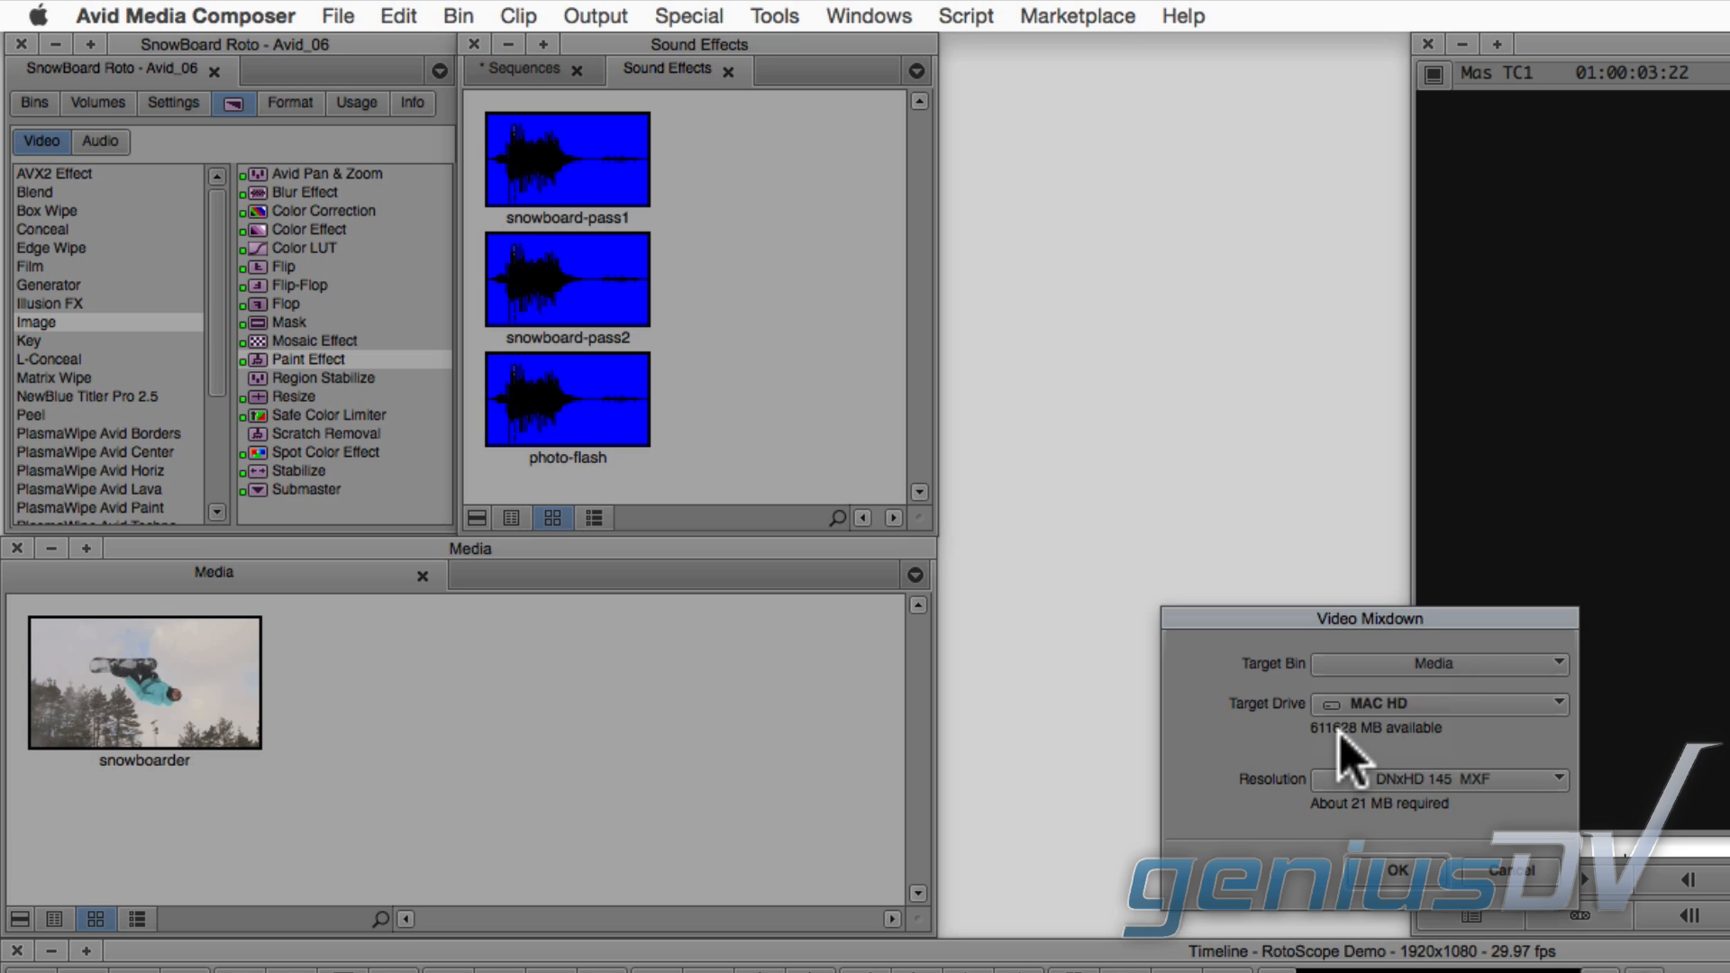
click(1381, 871)
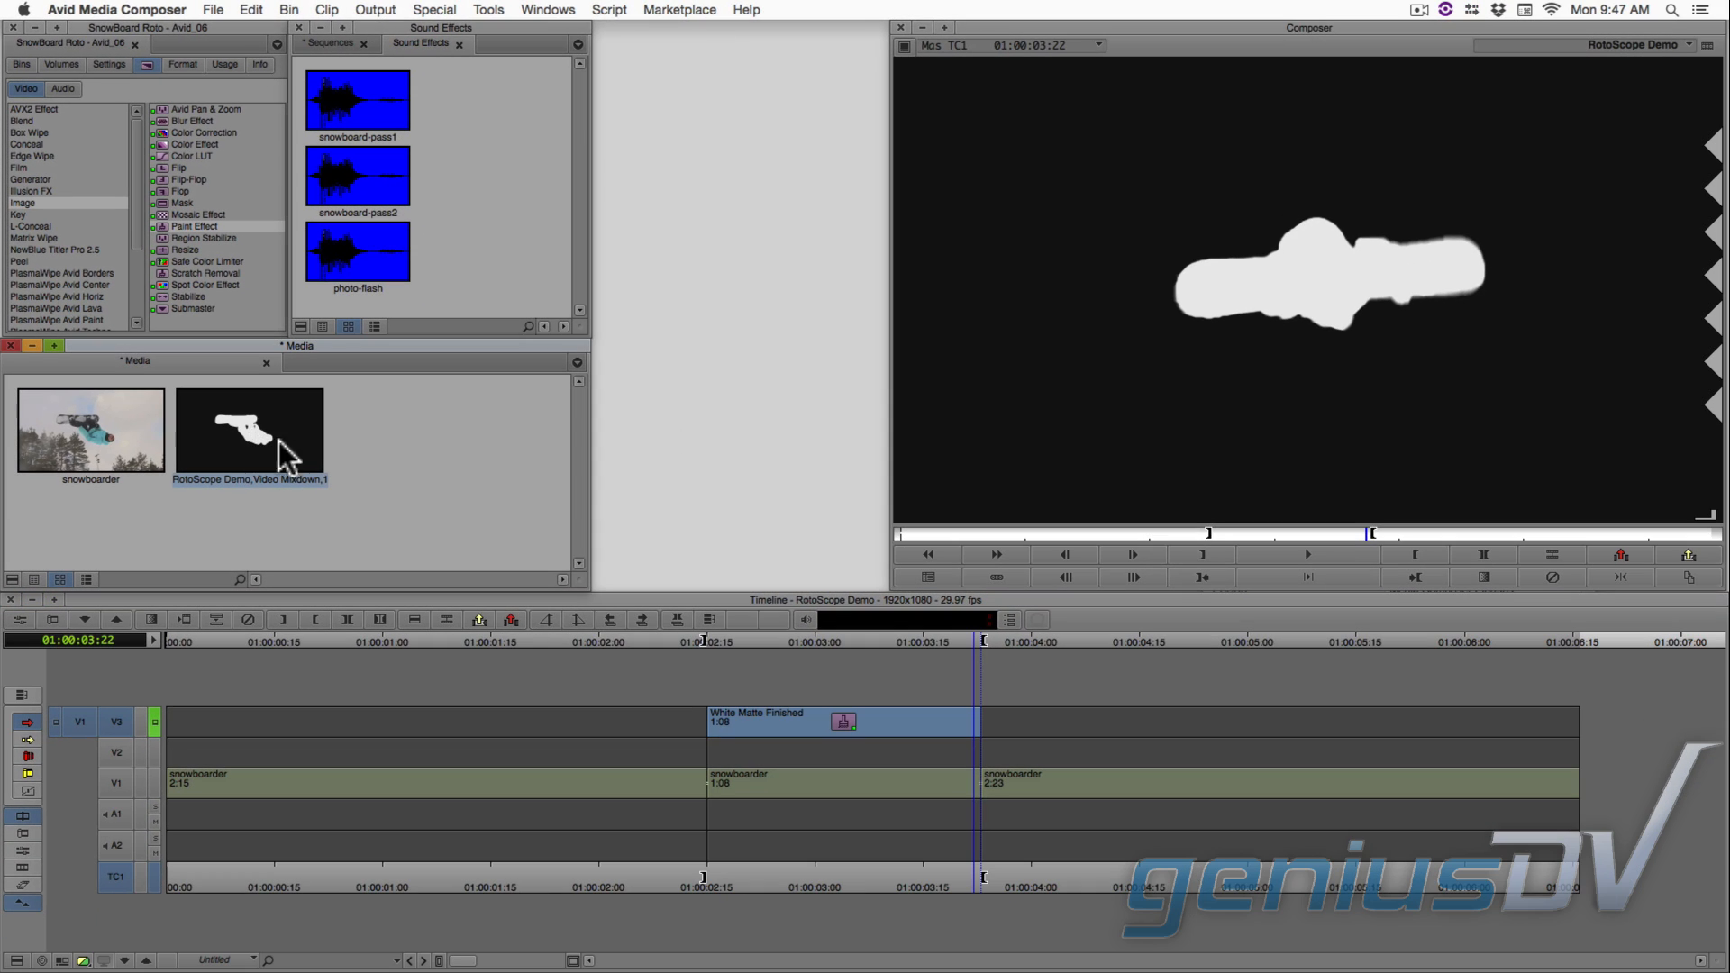
Overwrite the White Matte Finished clip on track V3 with the video mixdown clip from the Media bin.
drag(441, 700, 1137, 967)
drag(719, 663, 751, 724)
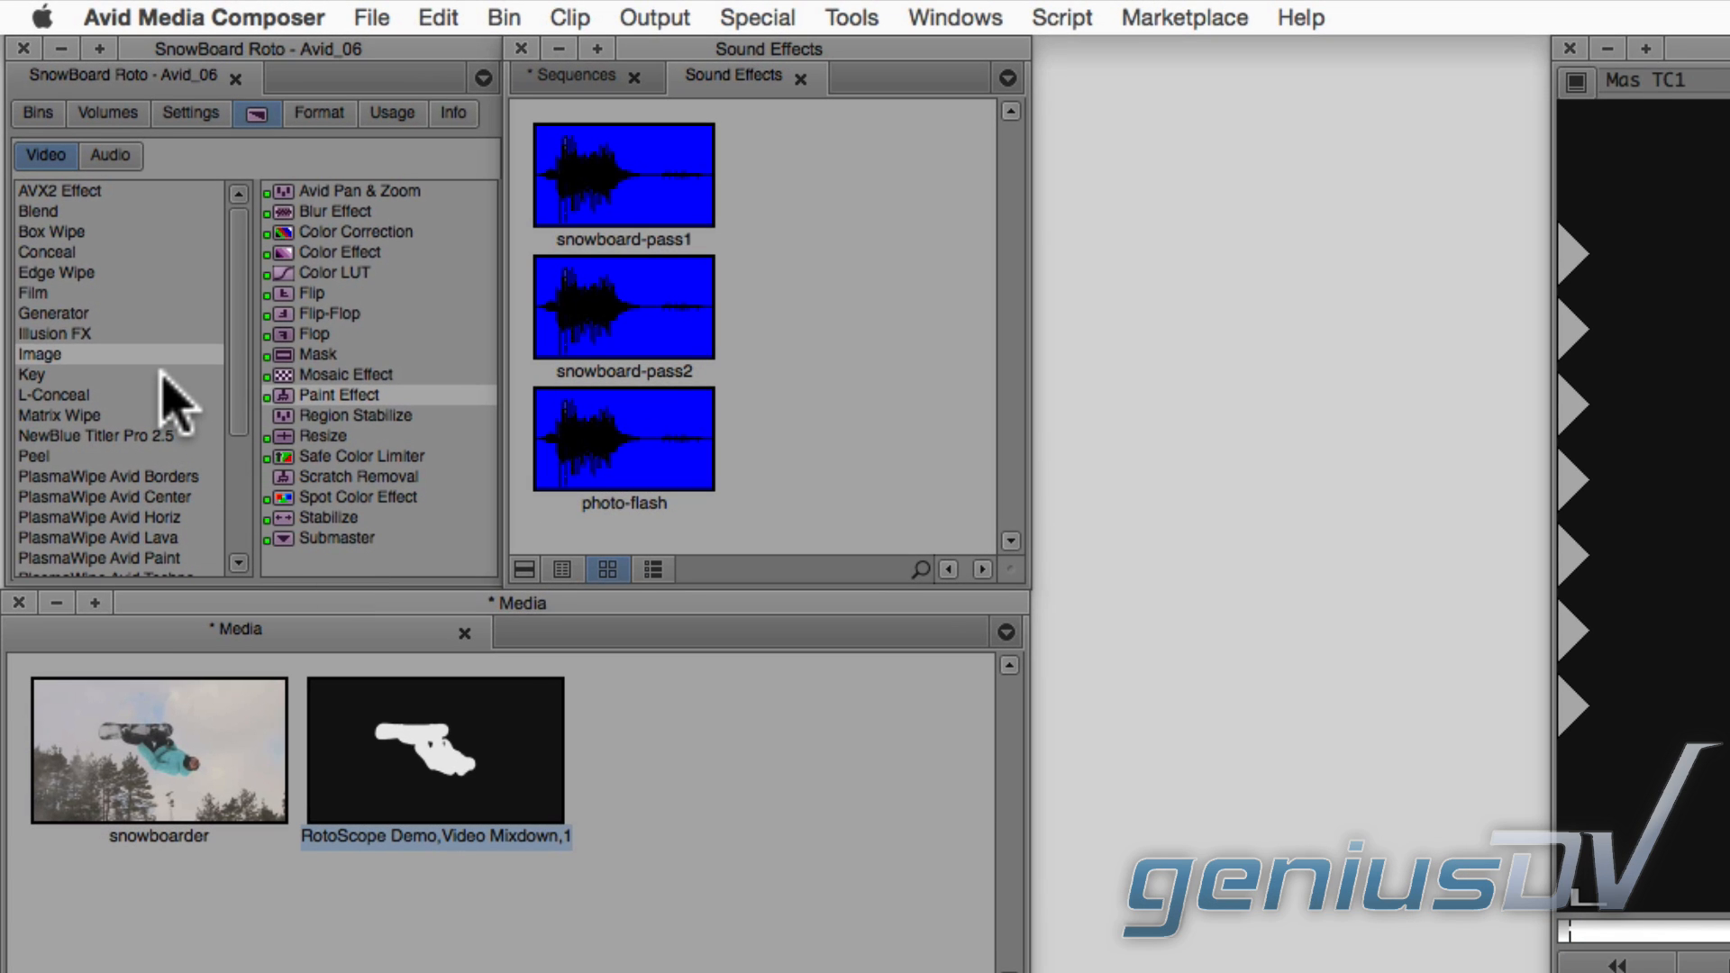
Apply the Matte Key effect from the Key category to the mixdown clip on V3 and turn off V3's solo monitoring.
click(162, 374)
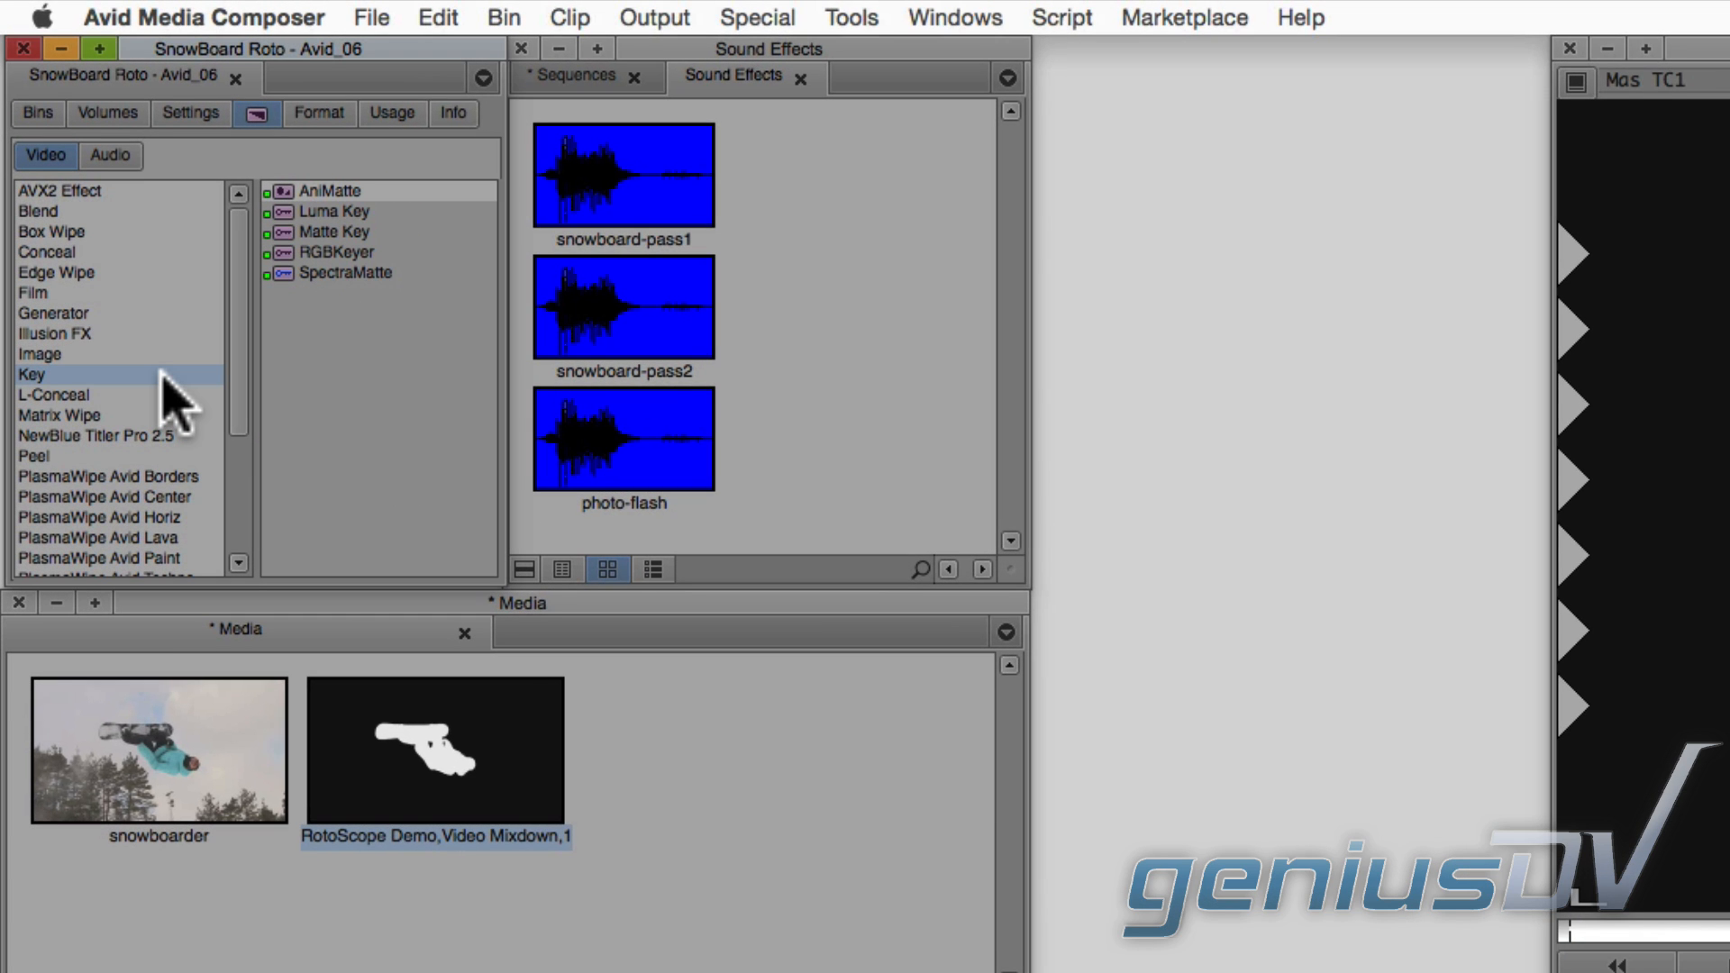
click(281, 235)
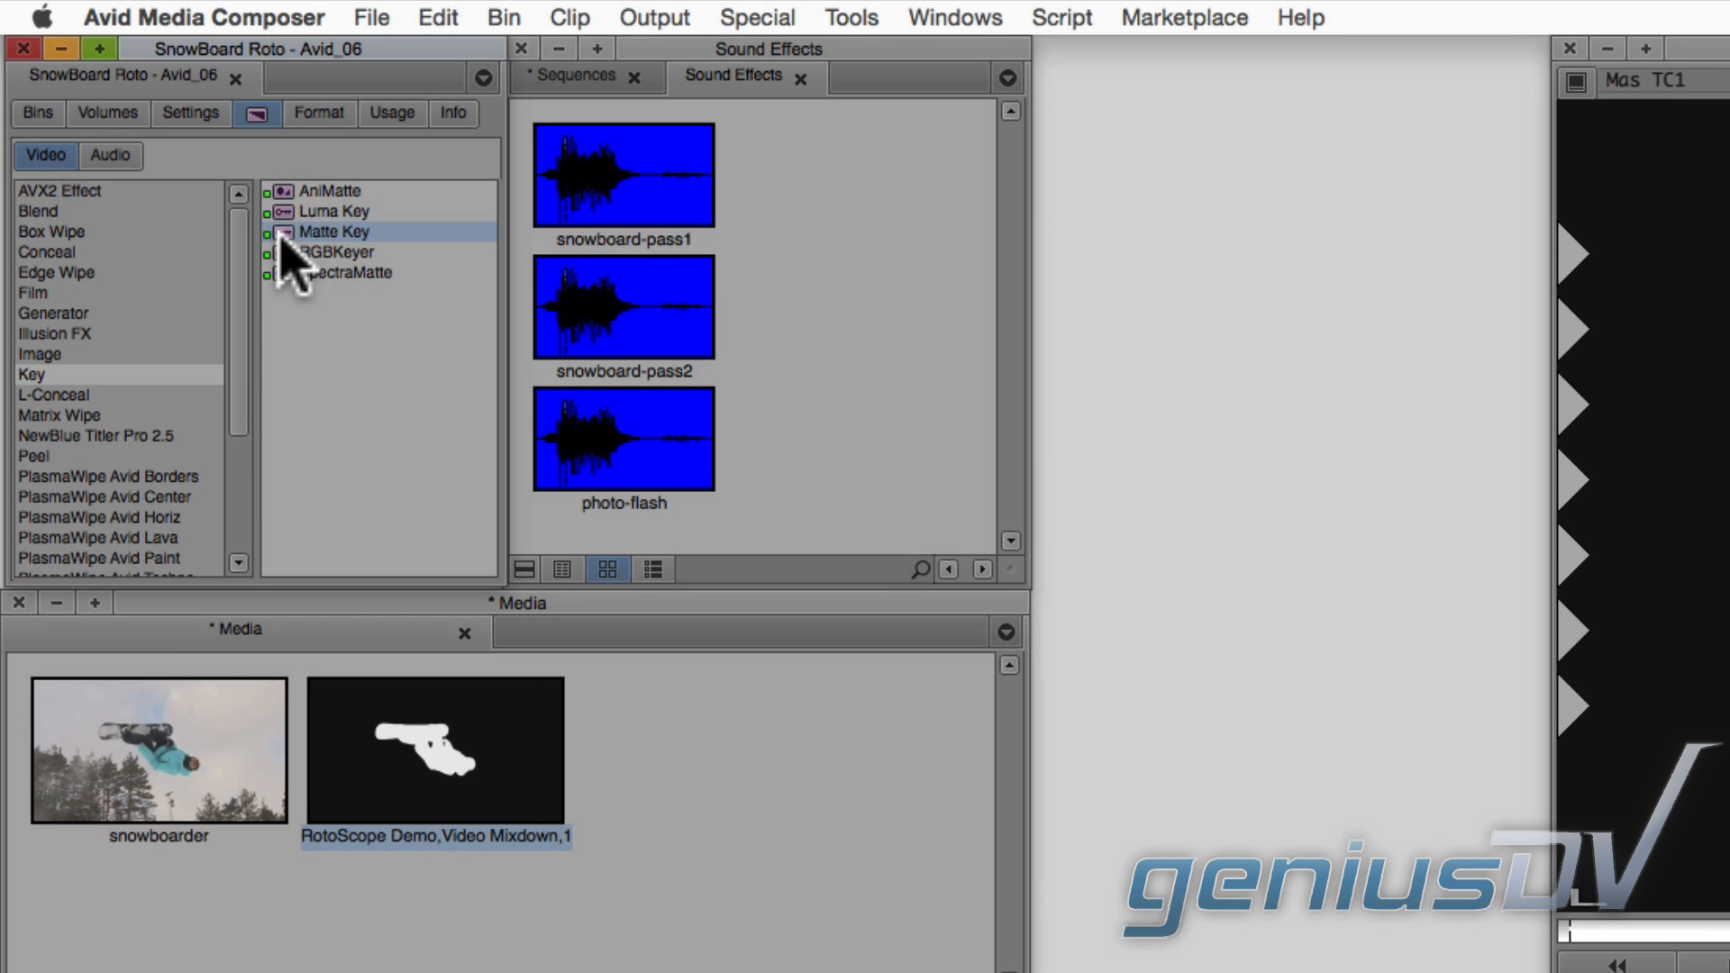
drag(282, 236, 797, 728)
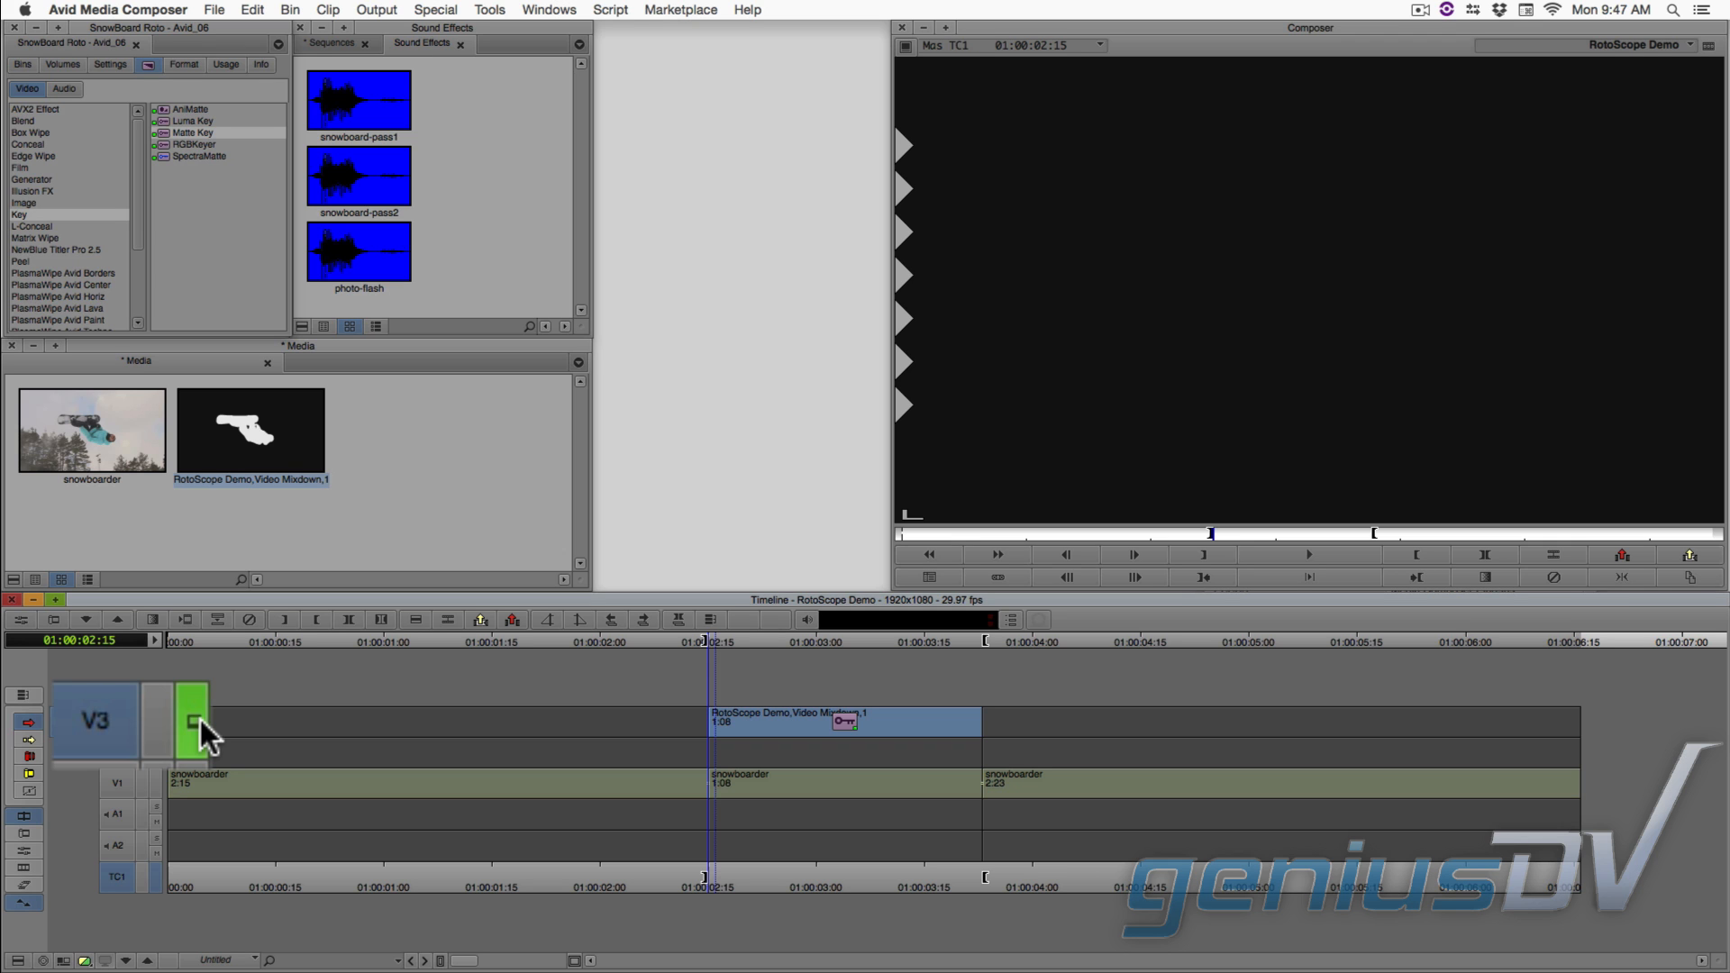
click(158, 720)
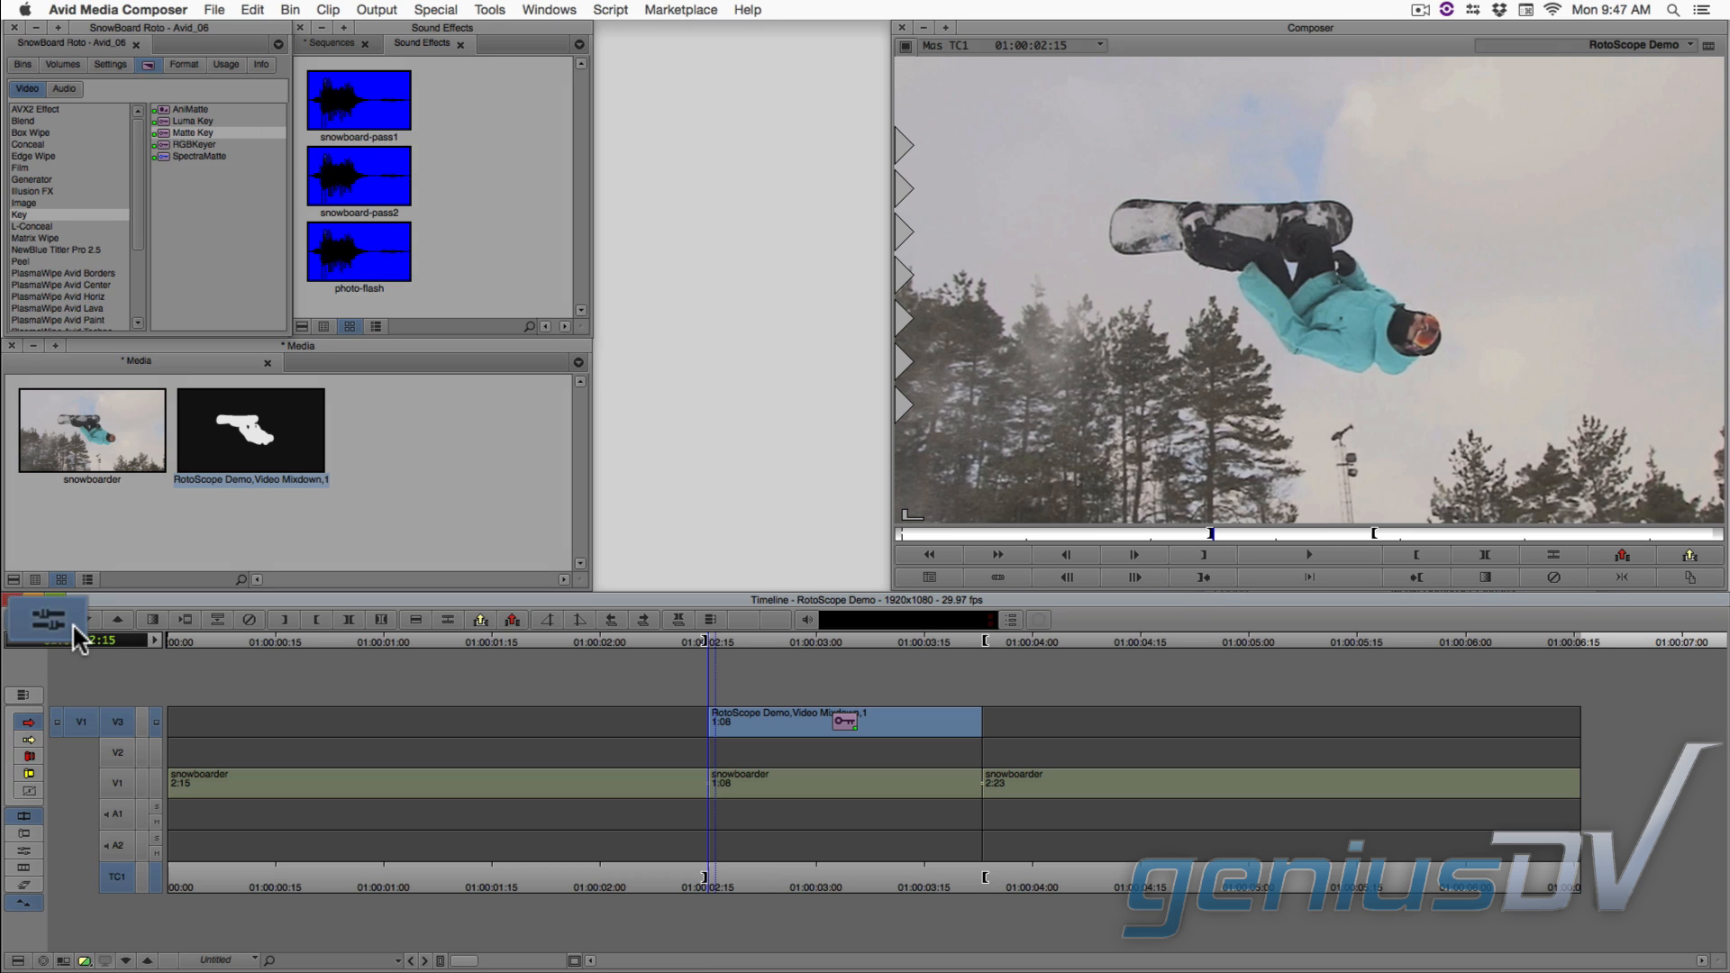
Enable Invert Key for the Matte Key effect and move the keyed snowboarder up and to the left in the frame.
click(27, 621)
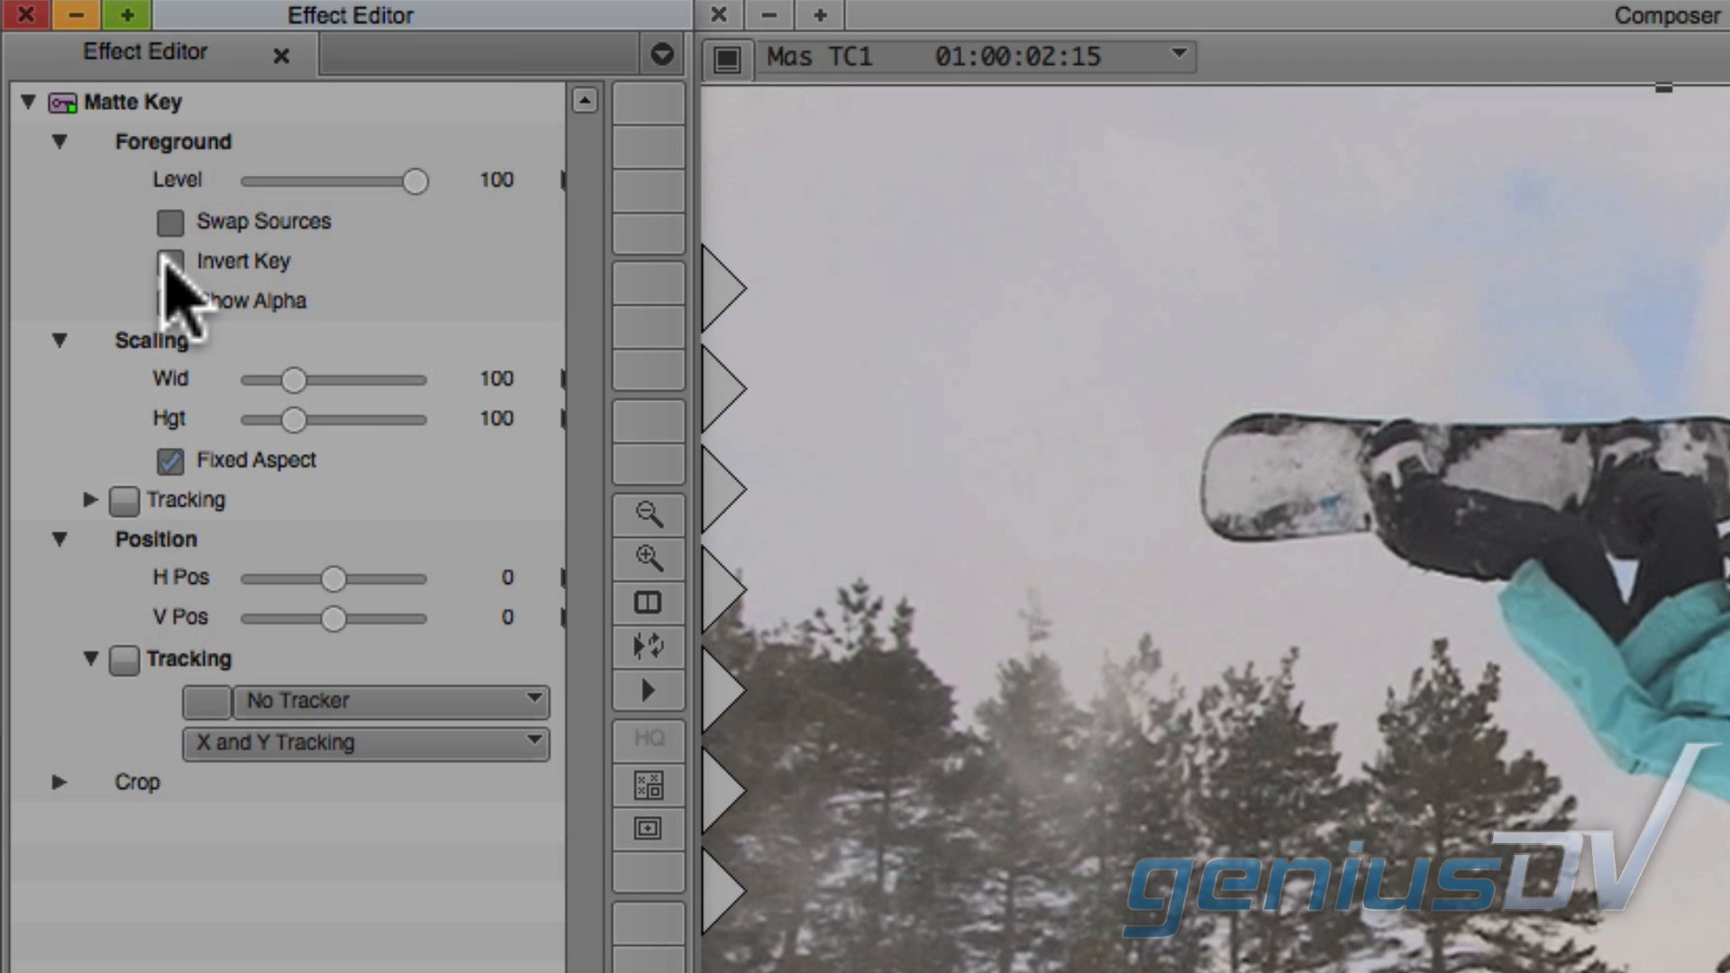
click(170, 262)
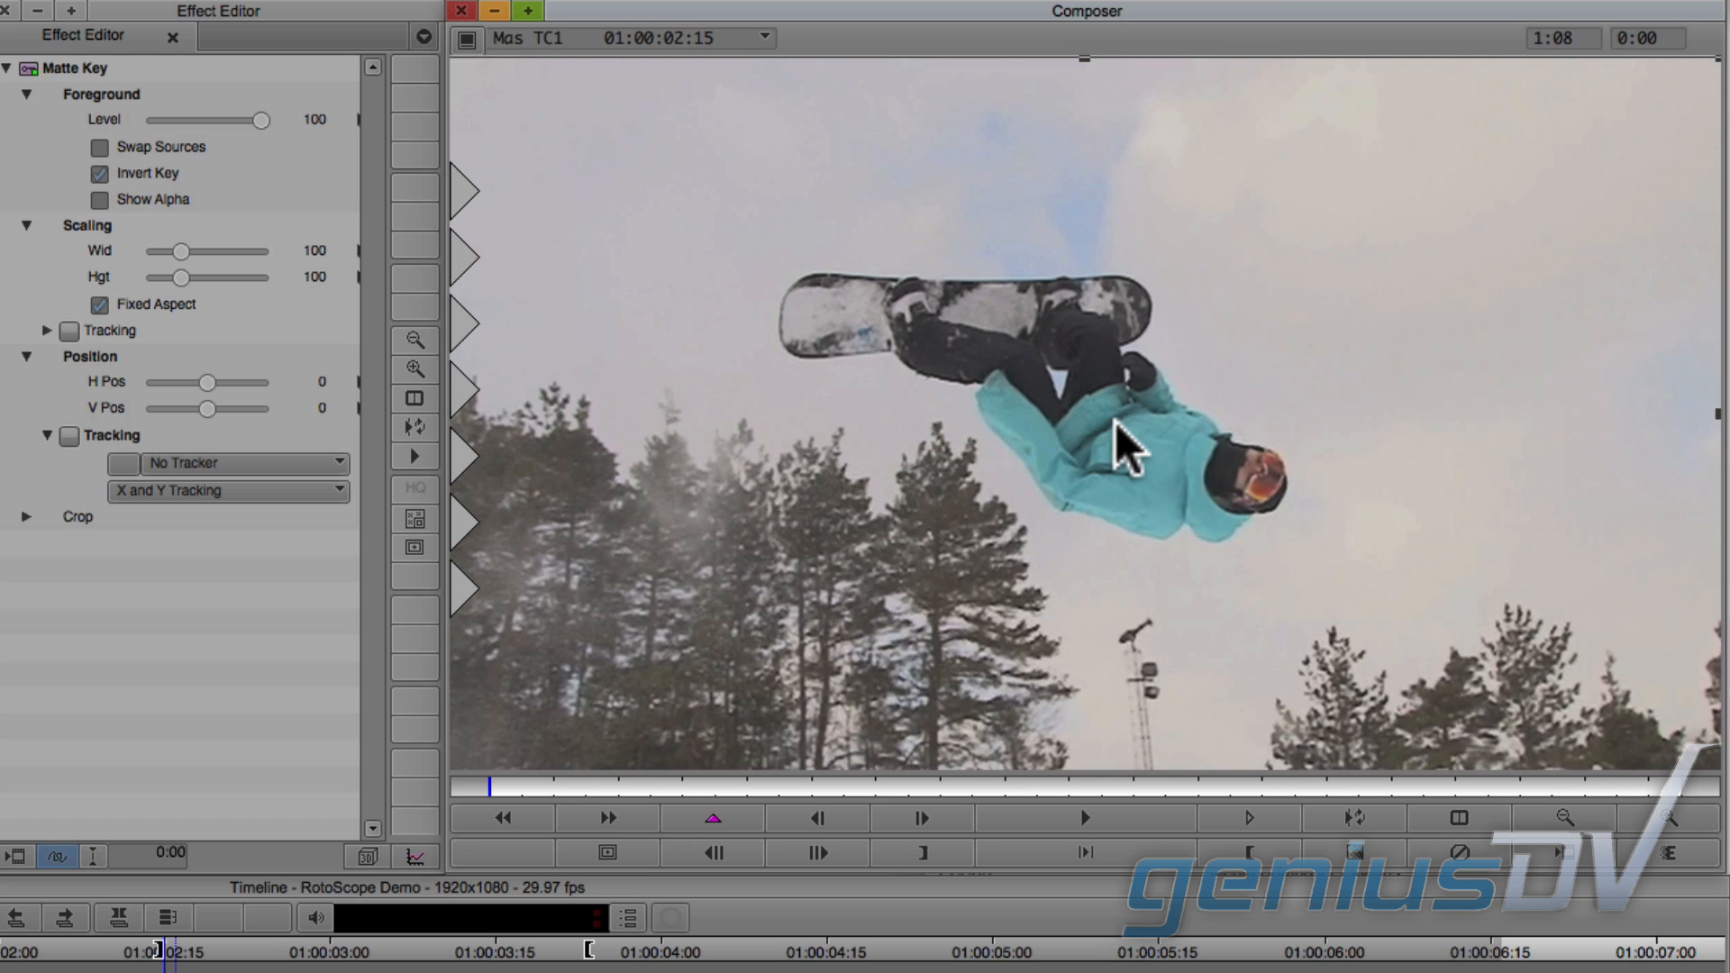
drag(1117, 426, 925, 380)
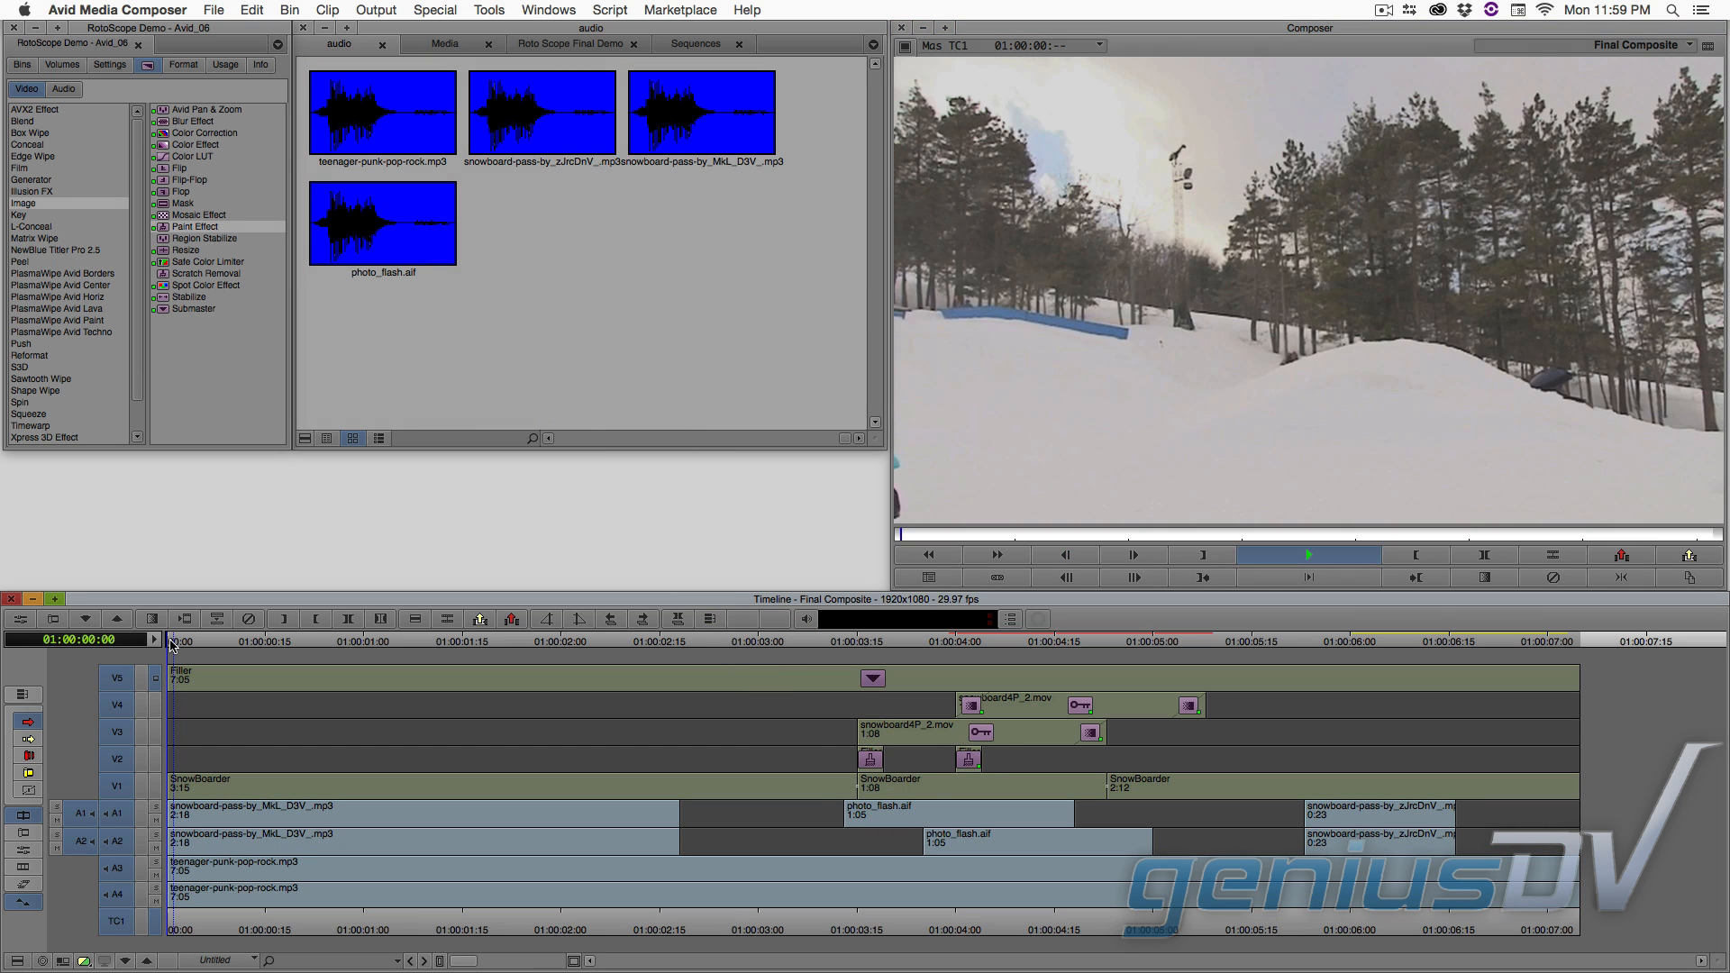
Play the Final Composite sequence from its start.
key(space)
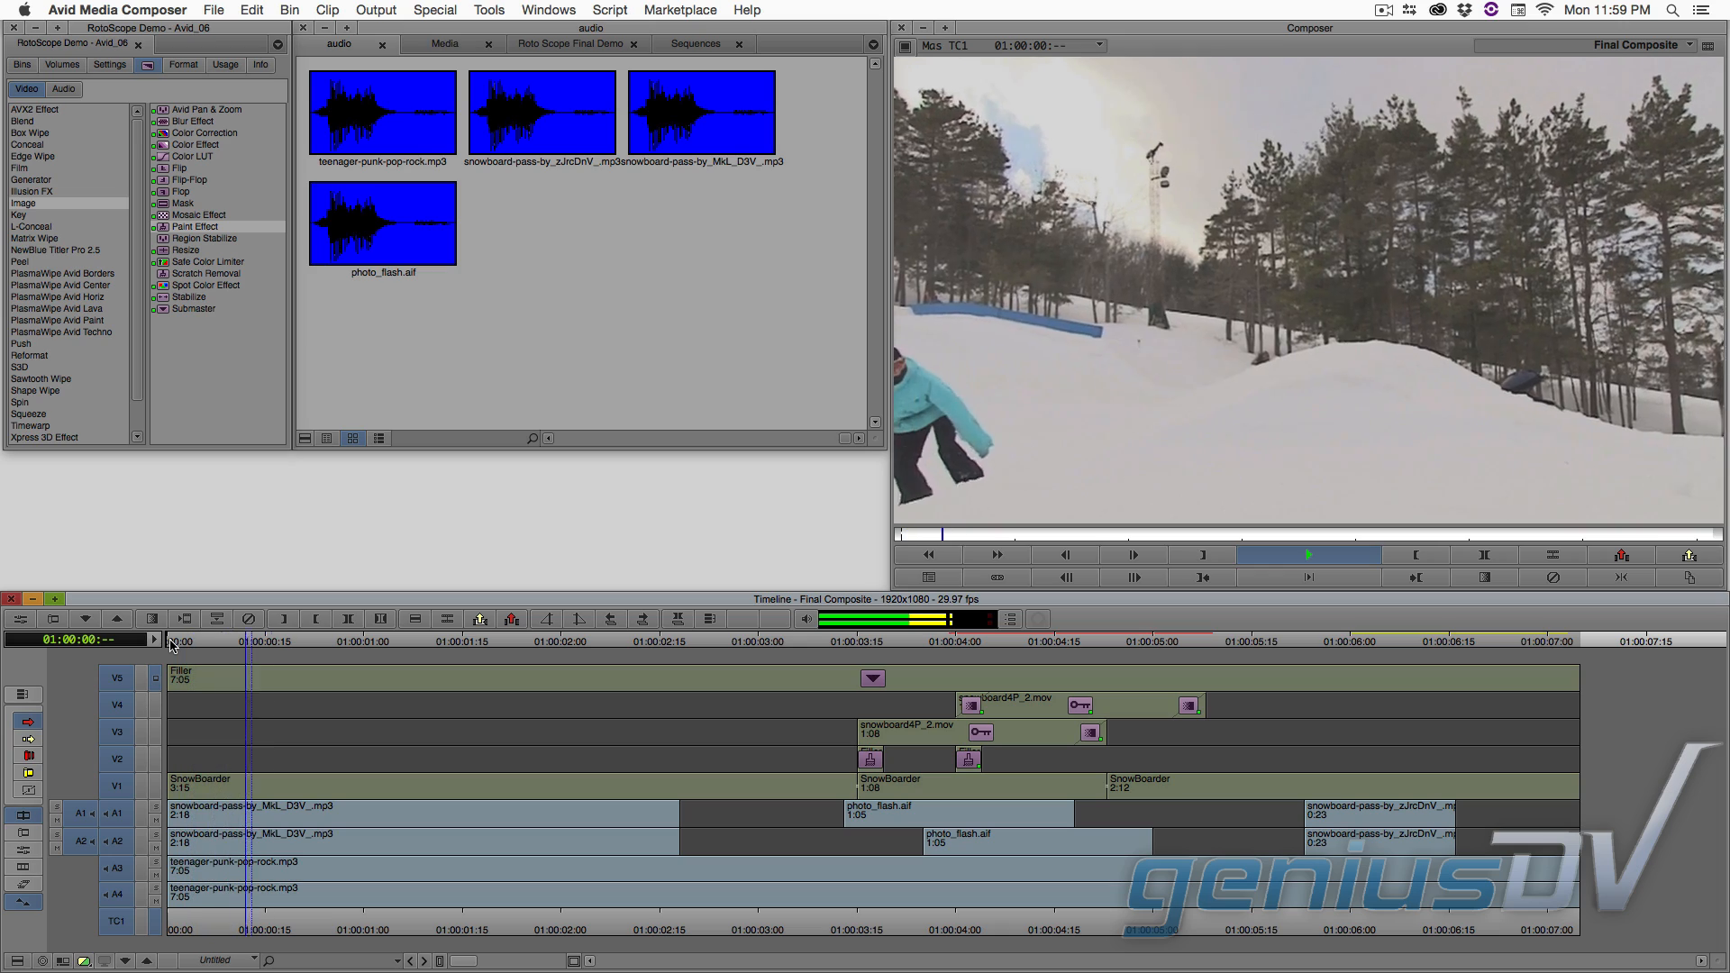